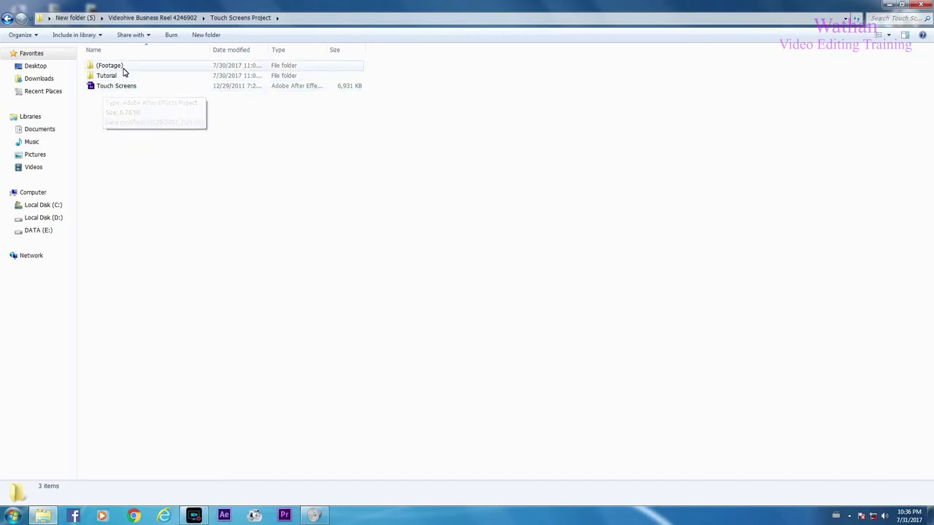
Browse (Footage) > Tools > Sample Video to check the placeholder clips.
double_click(120, 67)
double_click(120, 67)
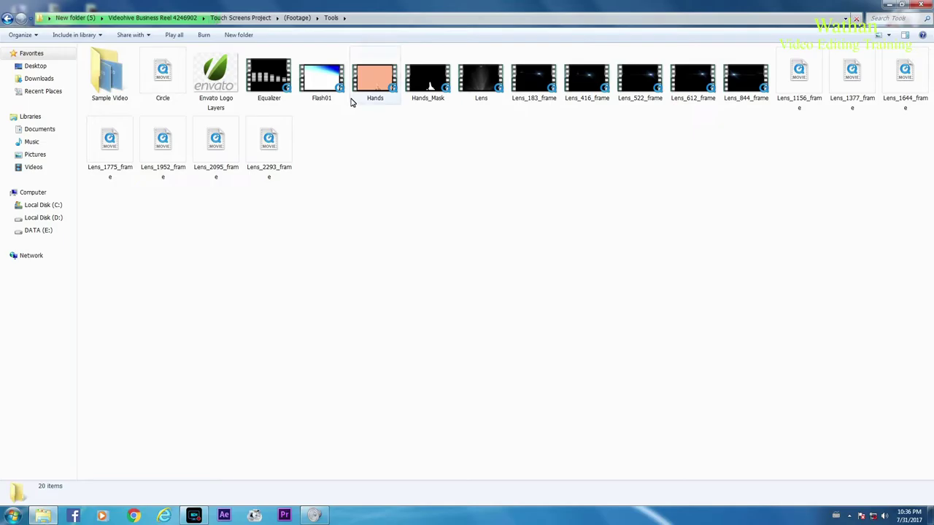
mouse_move(109, 97)
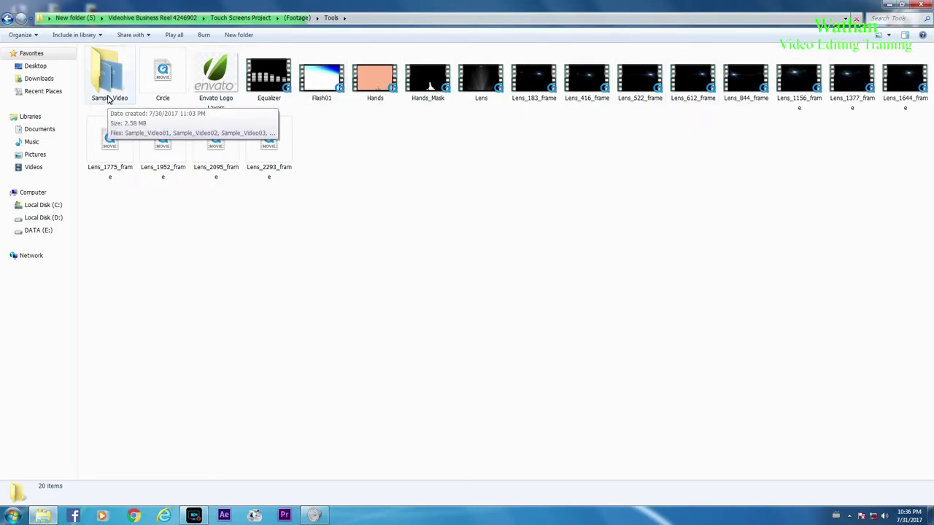
double_click(109, 80)
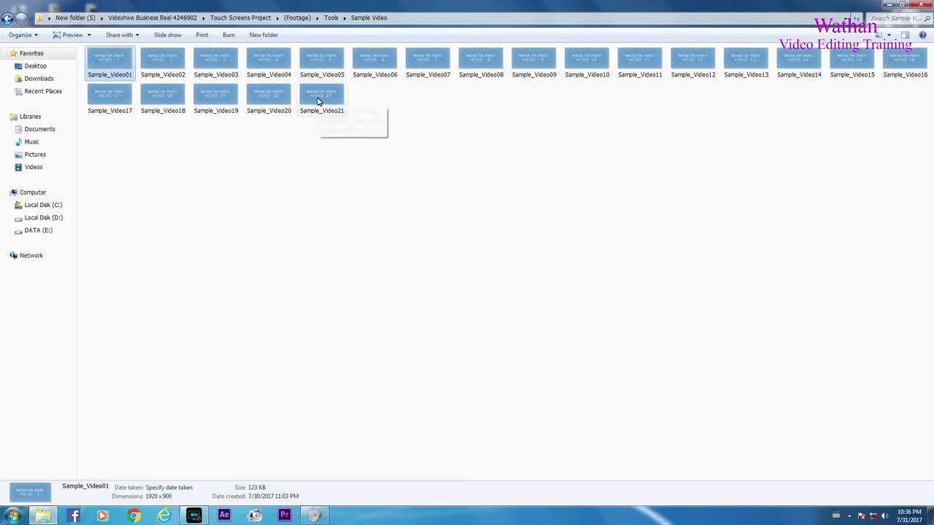
Return to the Touch Screens Project folder and select the Touch Screens project file.
click(8, 19)
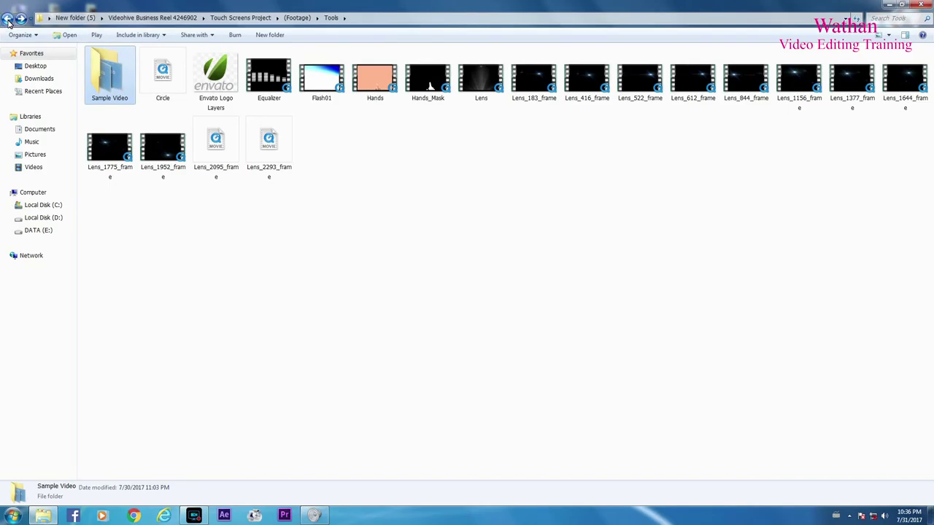
click(8, 18)
click(8, 18)
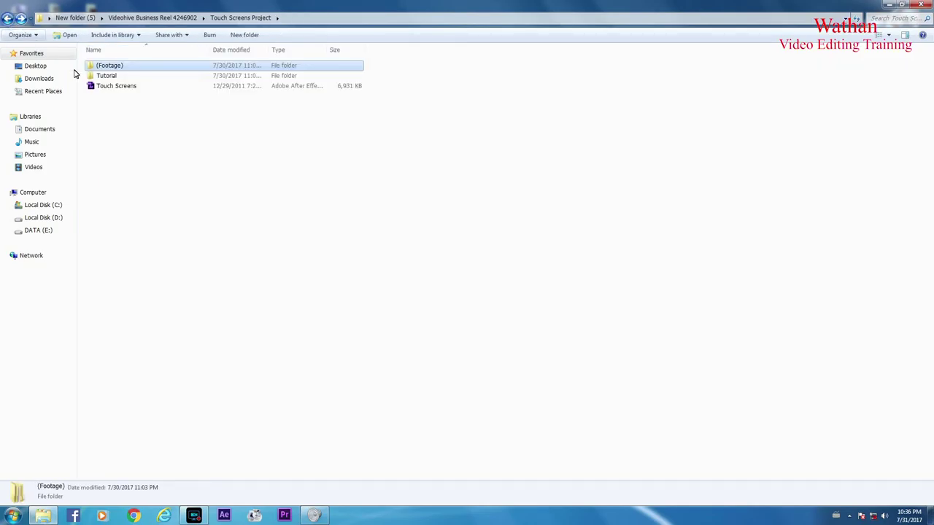
click(115, 86)
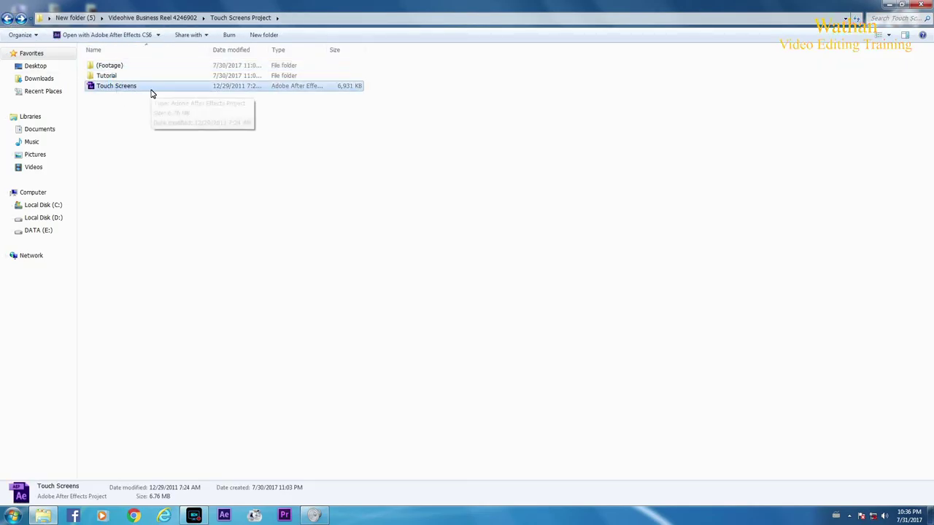
Open Touch Screens in After Effects, accept conversion, and preview the 1024x576 and 1280x720 comps.
double_click(151, 88)
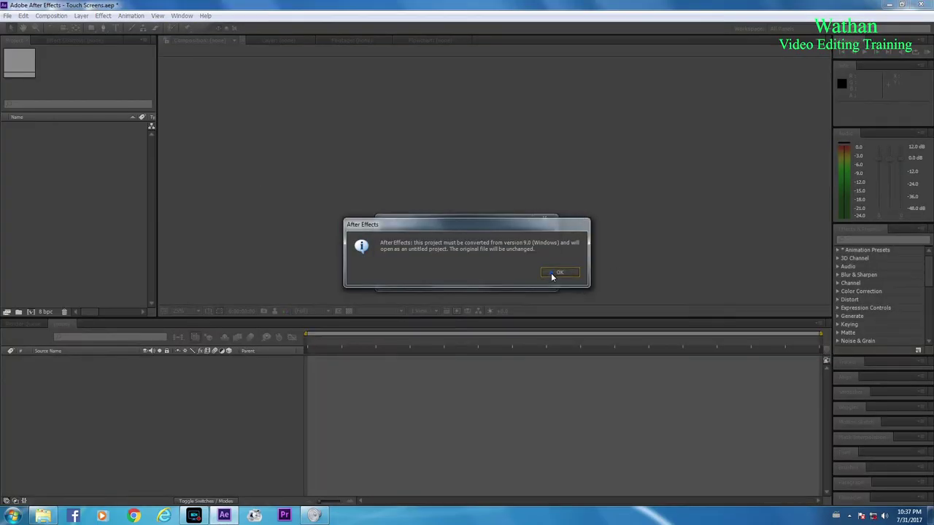
click(558, 273)
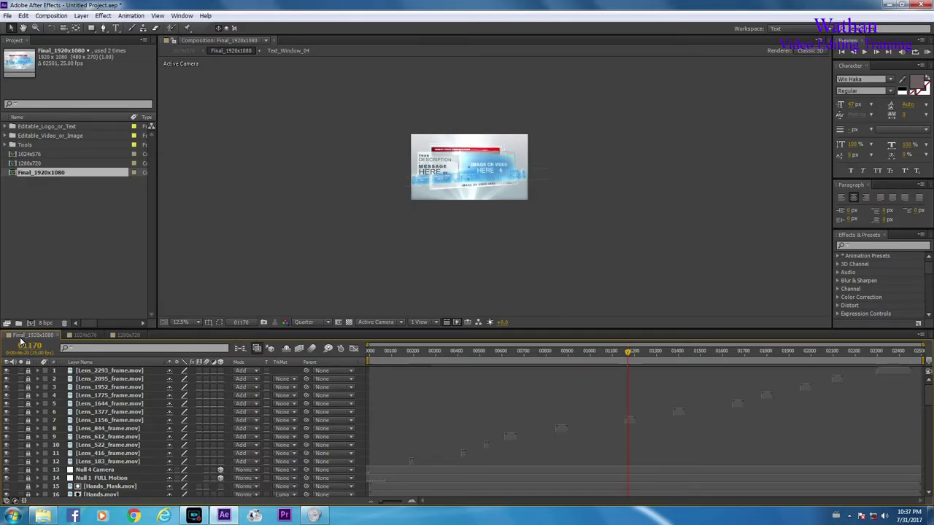
click(84, 335)
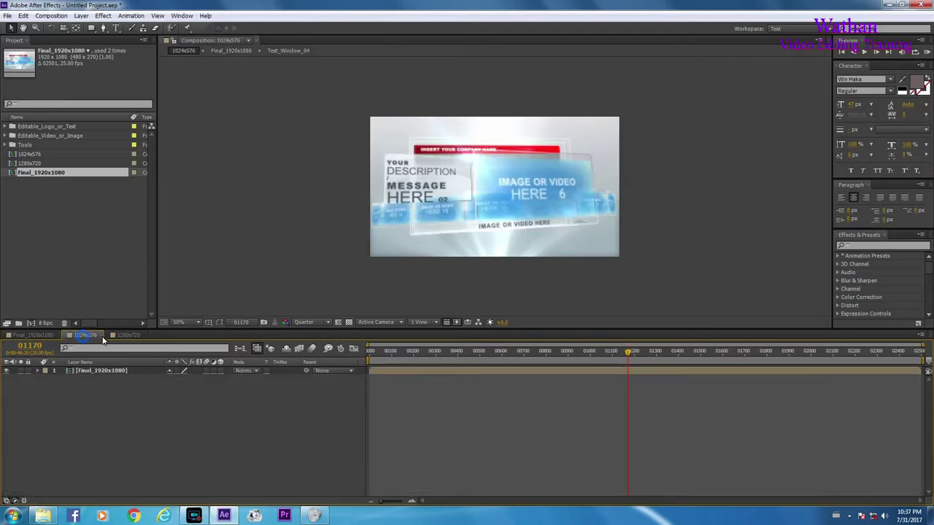
click(48, 336)
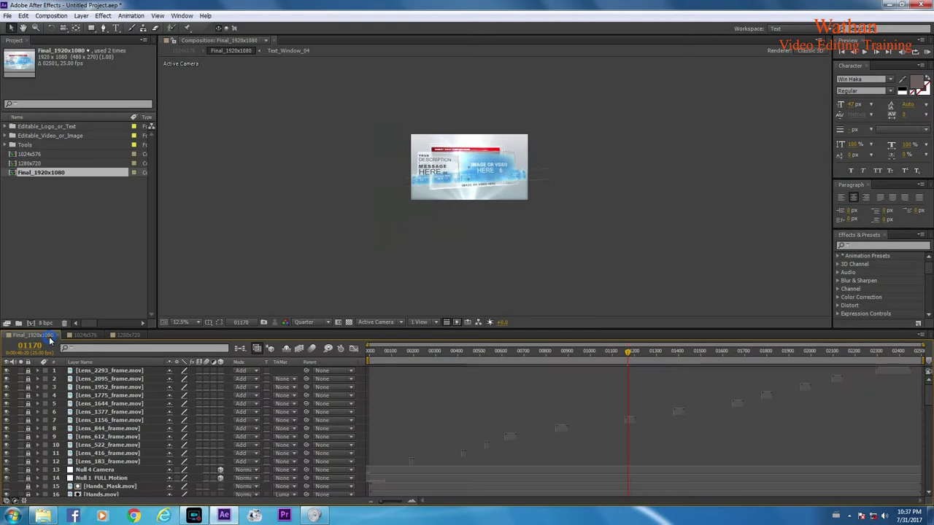
click(95, 336)
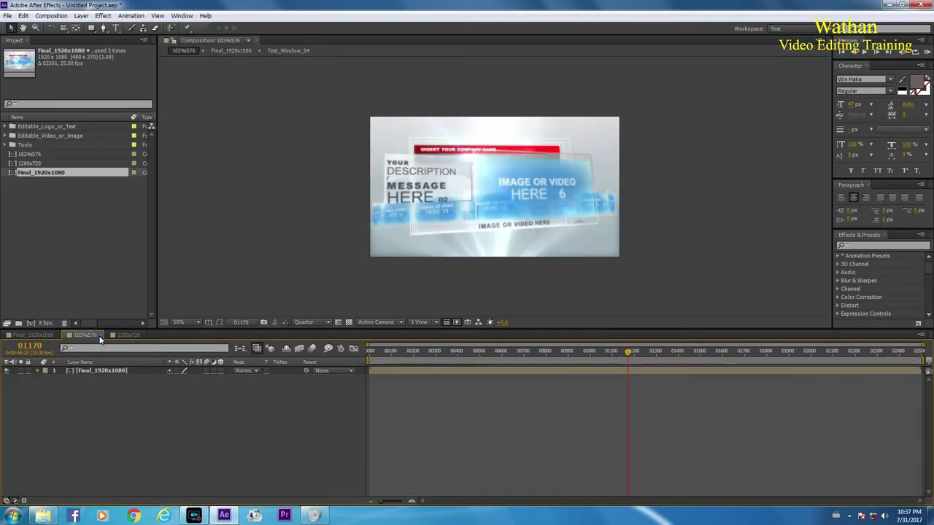
click(102, 335)
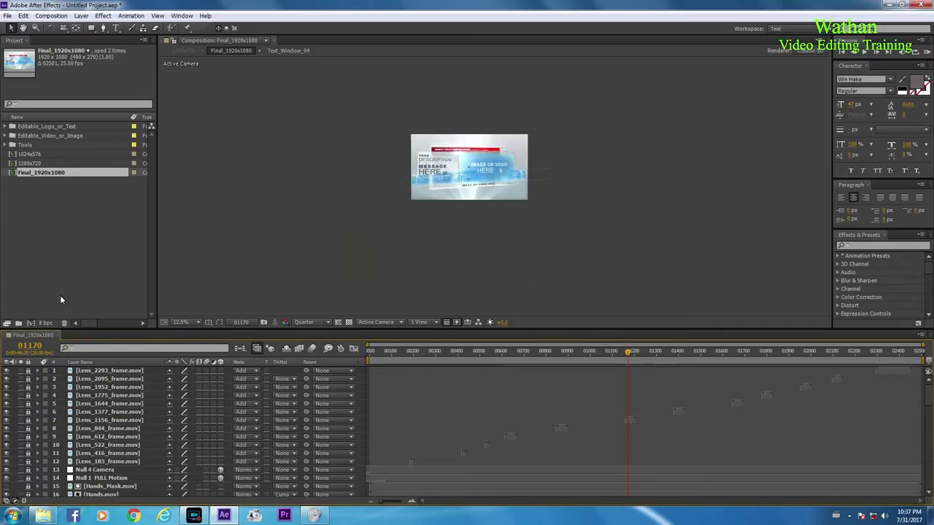
Expand Editable_Logo_or_Text and step through the Text_Window compositions, starting from Text_Window_01.
click(22, 127)
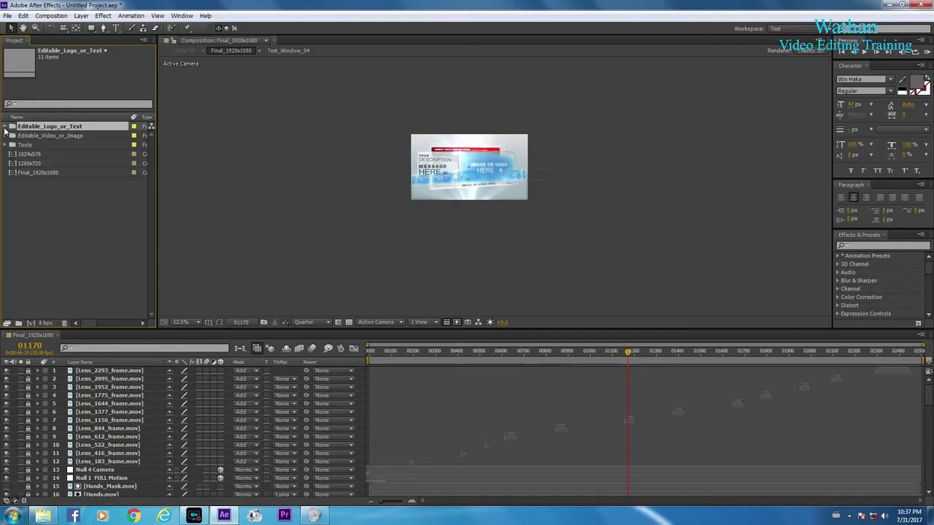
click(6, 127)
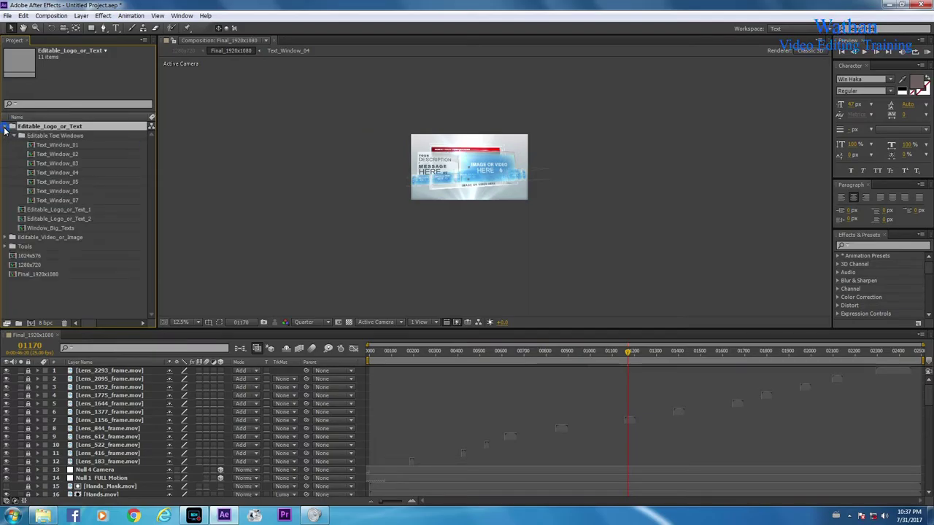
click(46, 147)
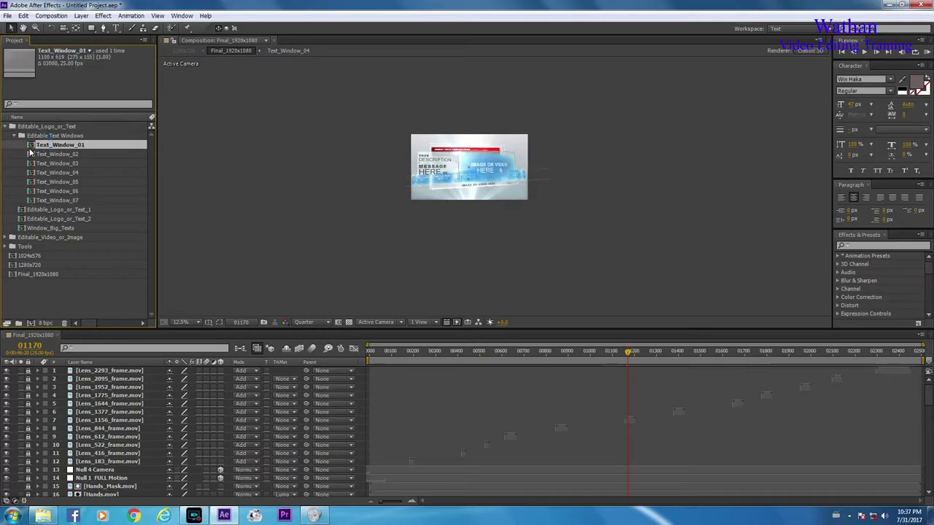
click(59, 154)
click(59, 163)
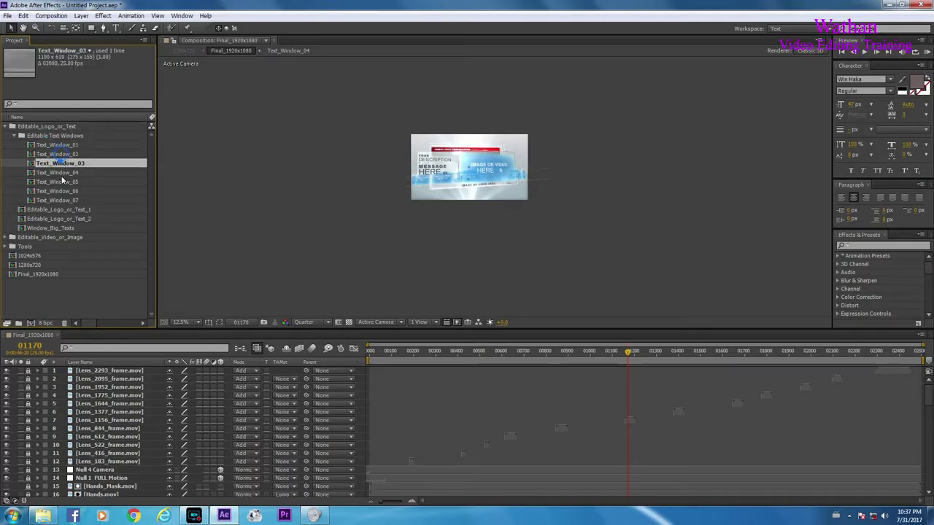
click(62, 182)
click(65, 200)
click(46, 145)
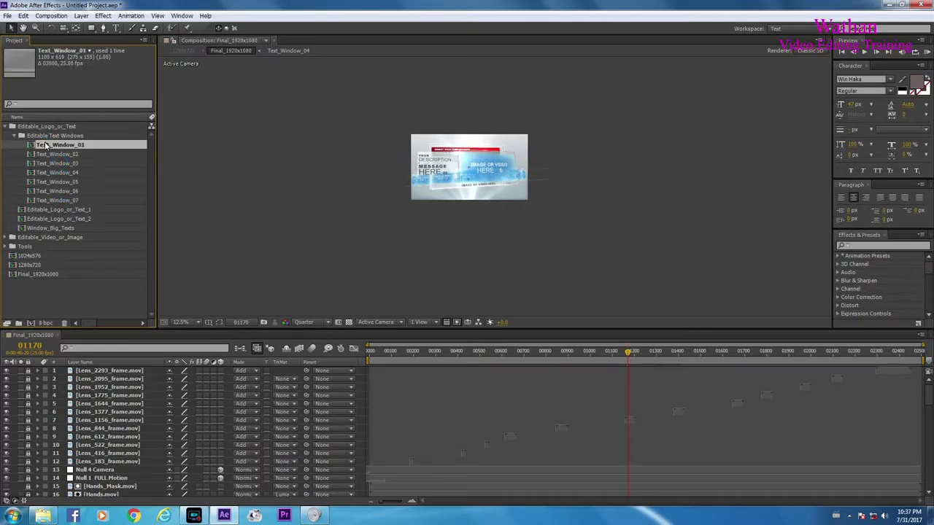
Set the viewer magnification to Fit and inspect the text and image windows.
click(421, 175)
click(197, 322)
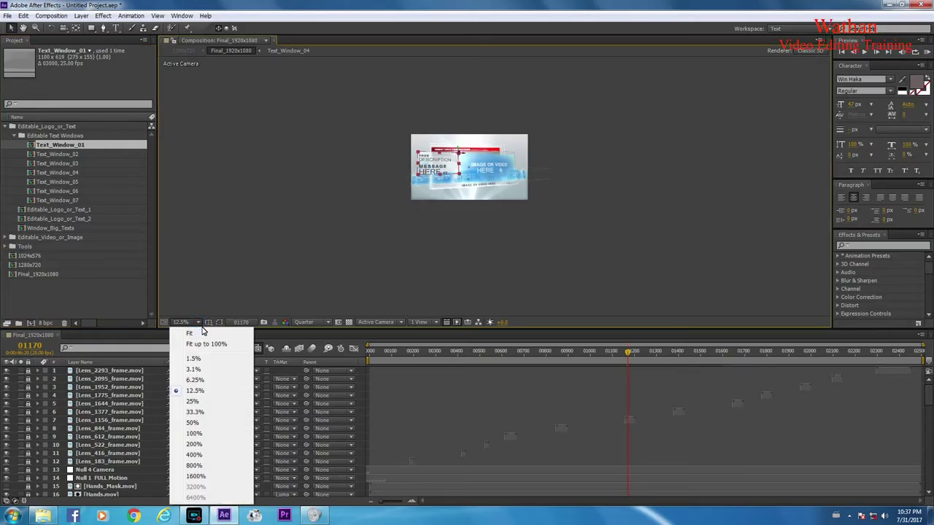
click(191, 334)
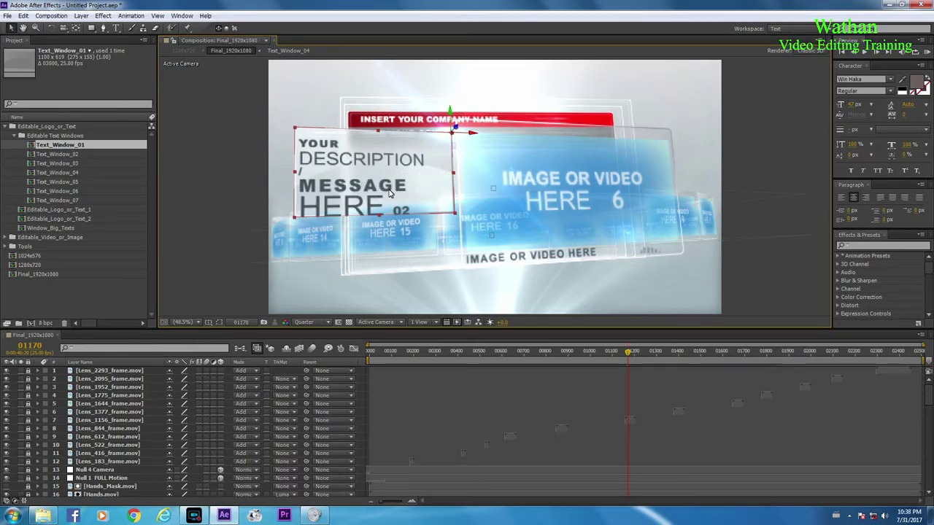
click(473, 188)
click(321, 187)
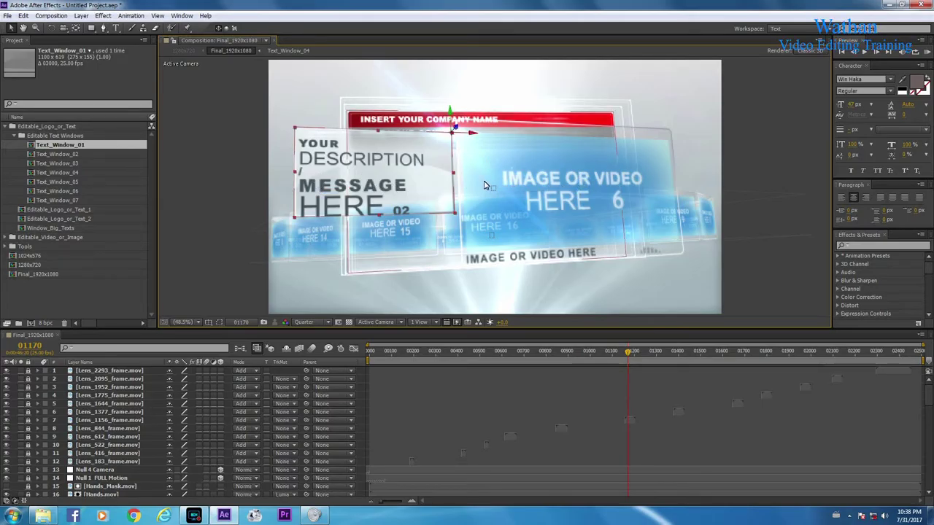
click(59, 210)
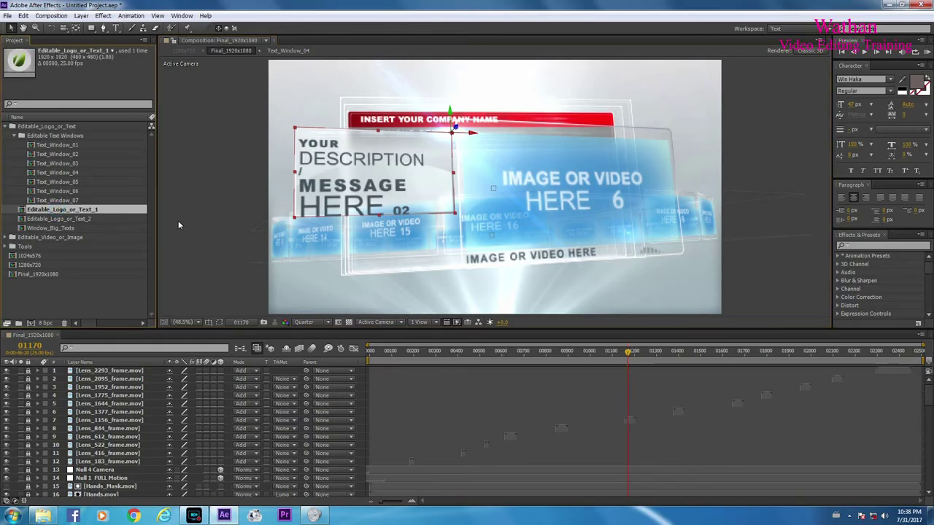
Open Editable_Logo_or_Text_1 and jump to frame 00038 to show the green leaf logo.
double_click(75, 209)
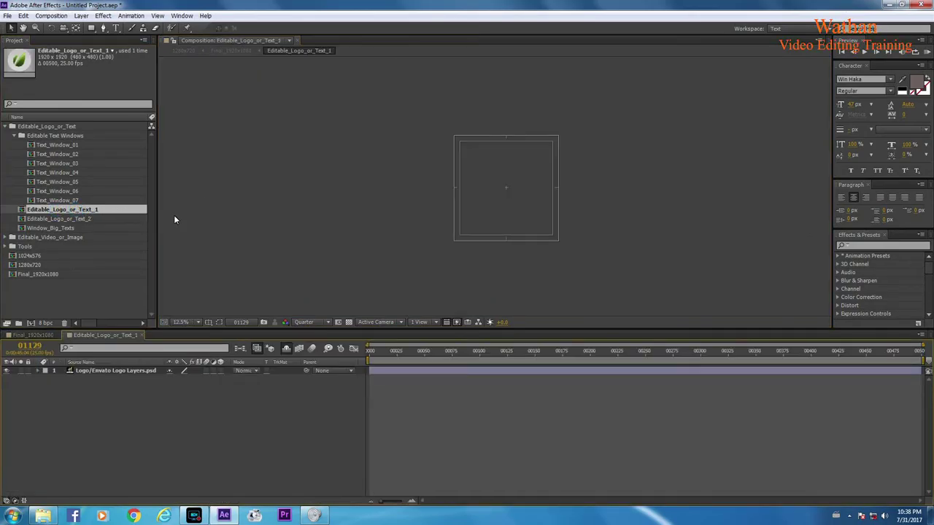
click(412, 352)
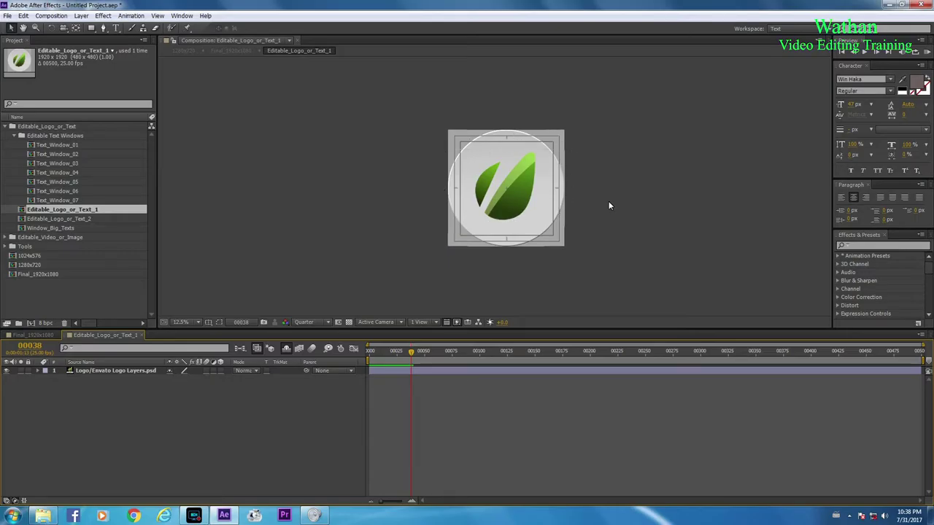
click(19, 326)
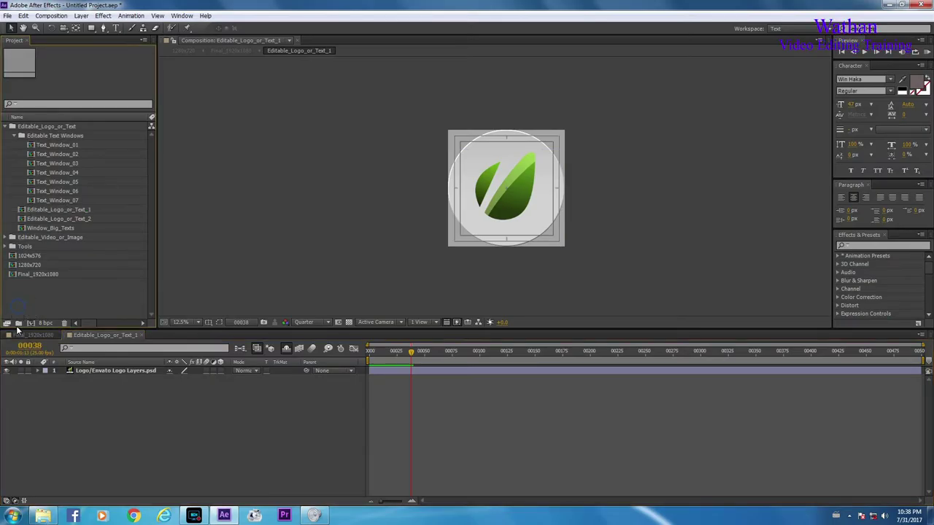
Create a project folder named 'My File', select it, and bring up Import File.
click(19, 323)
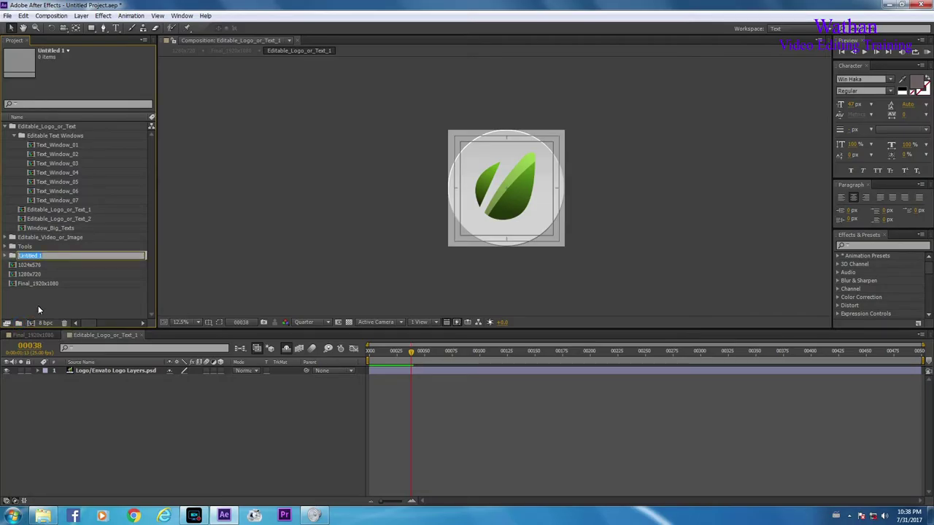
text(My File)
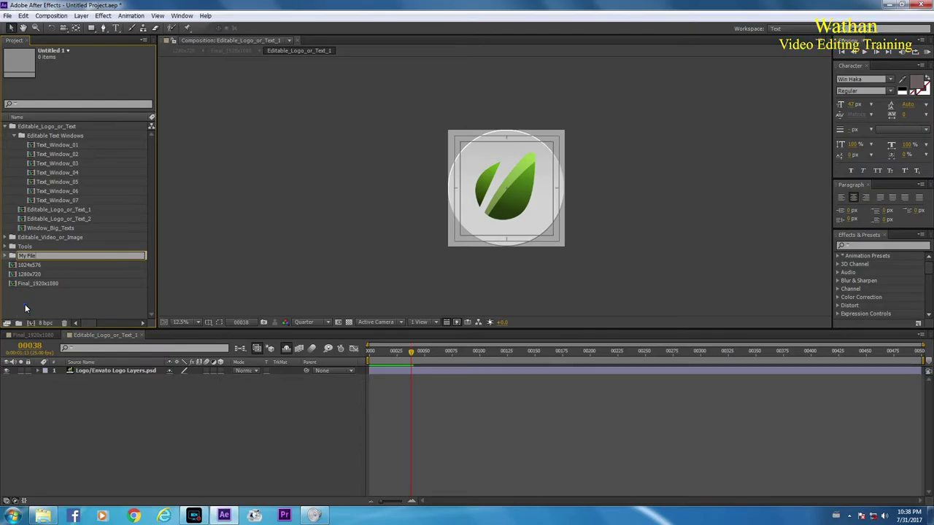
click(25, 306)
click(26, 247)
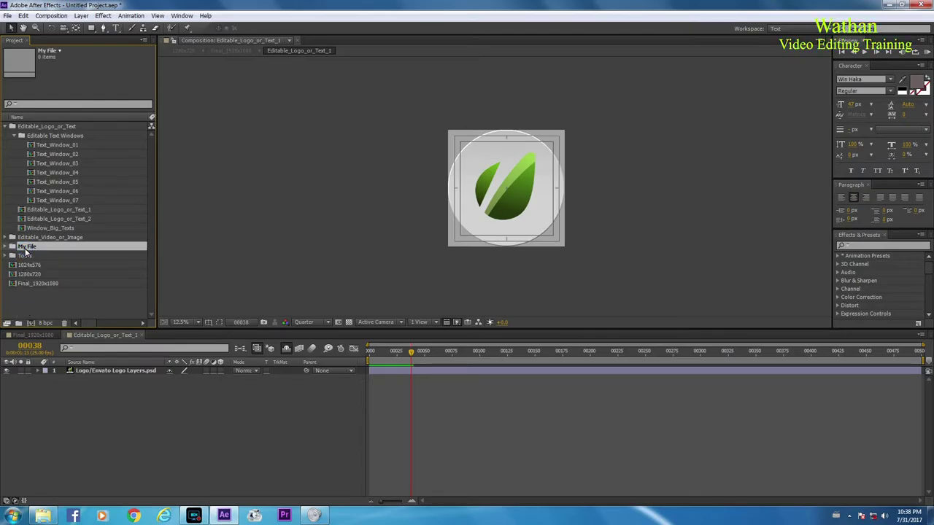
key(ctrl+i)
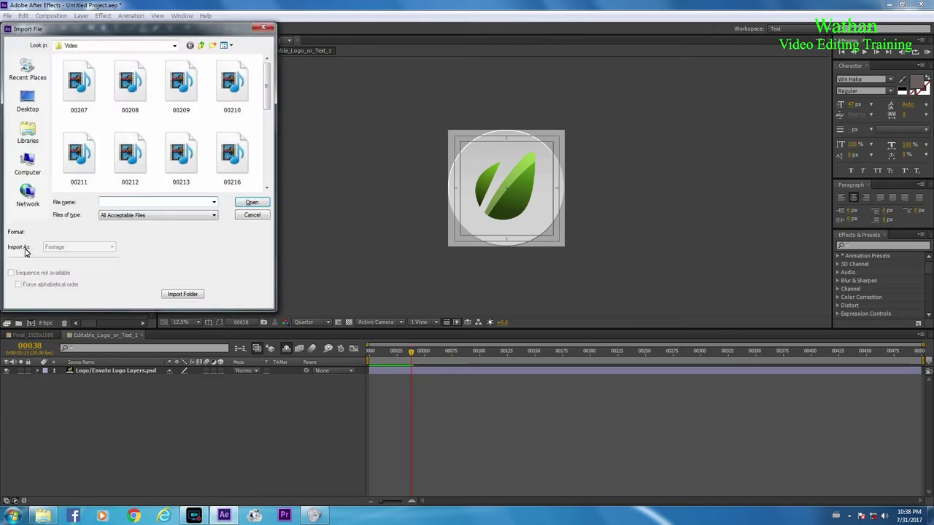
Import Wathan.psd as a Composition with Editable Layer Styles.
click(79, 157)
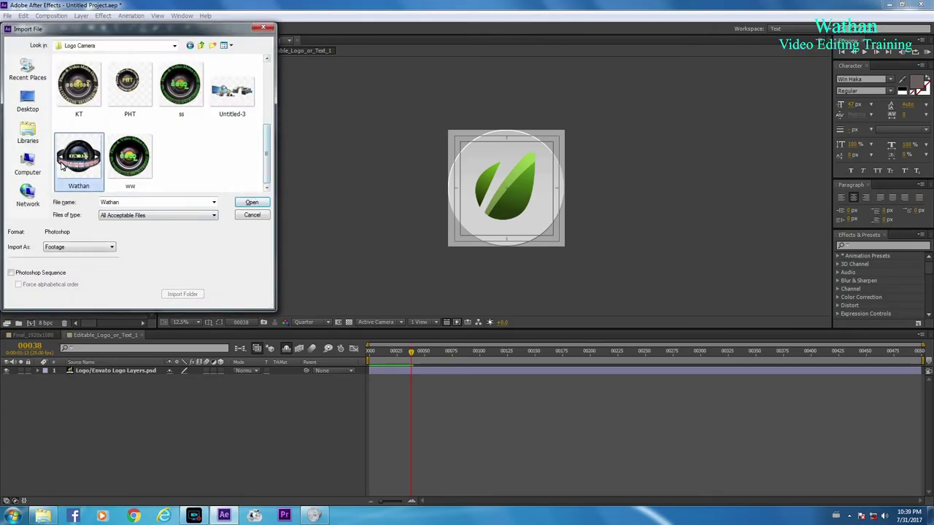
click(244, 203)
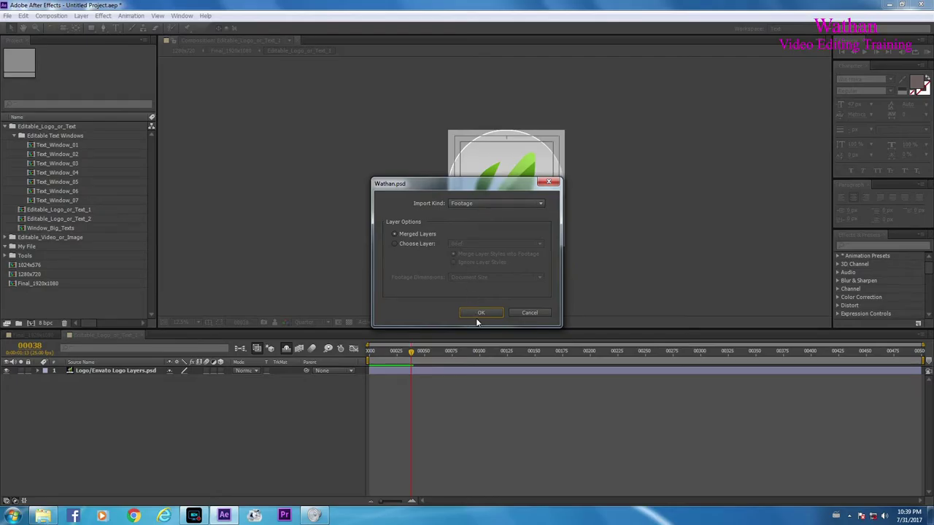
click(479, 203)
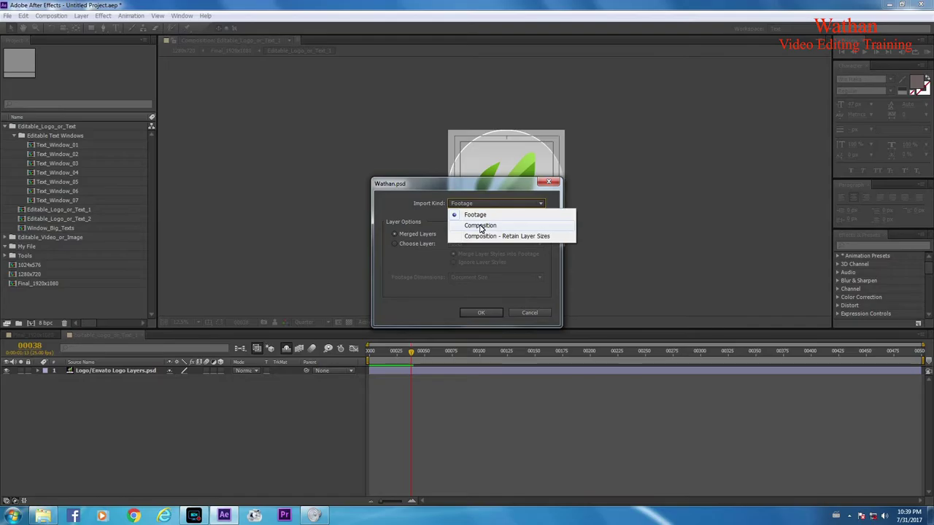
click(480, 225)
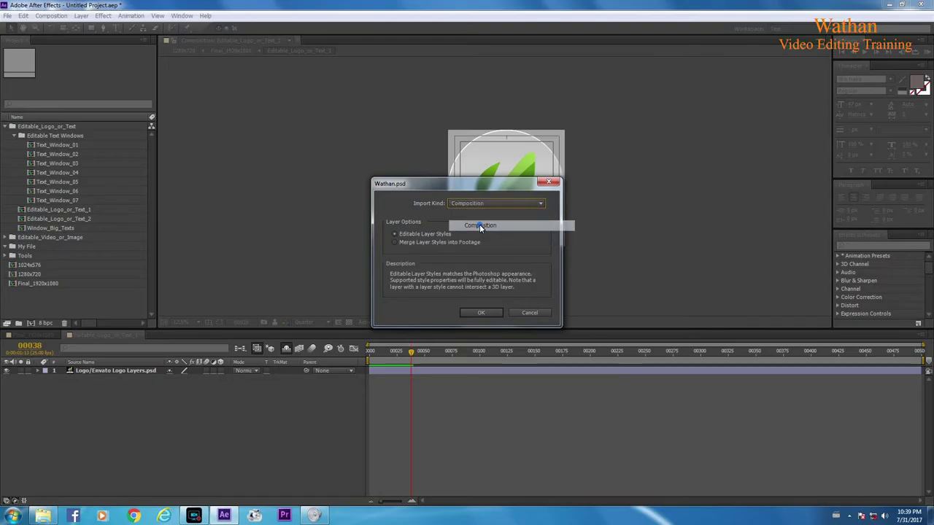
click(472, 312)
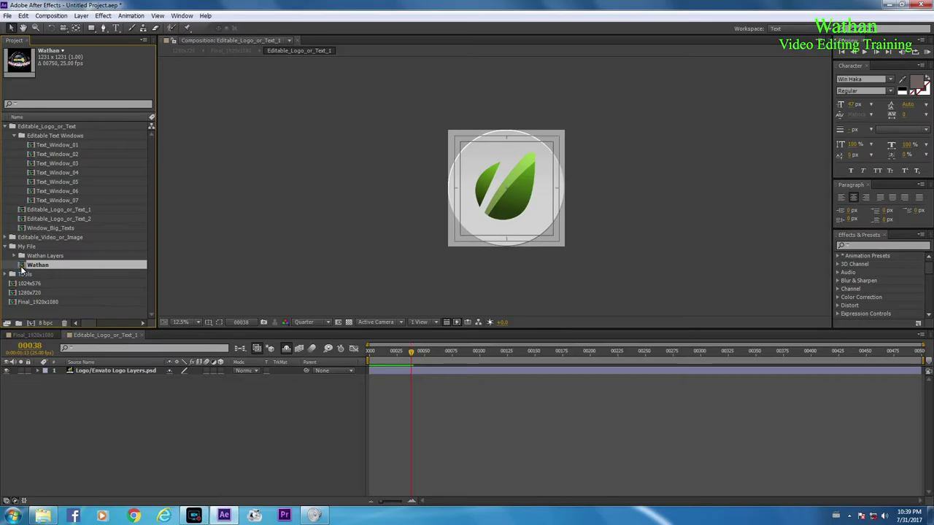
Place the Wathan composition into Editable_Logo_or_Text_1 and fit the viewer.
drag(22, 269, 504, 188)
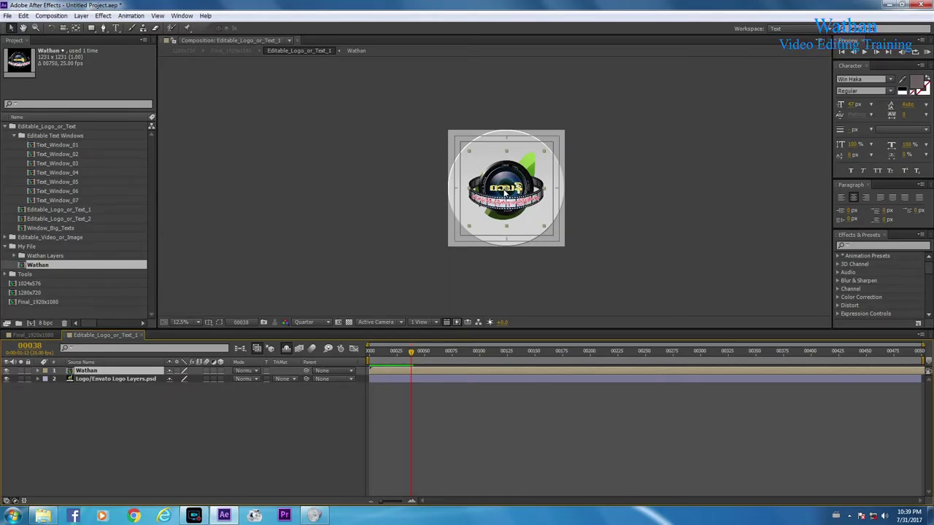
key(ctrl+0)
key(ctrl+0)
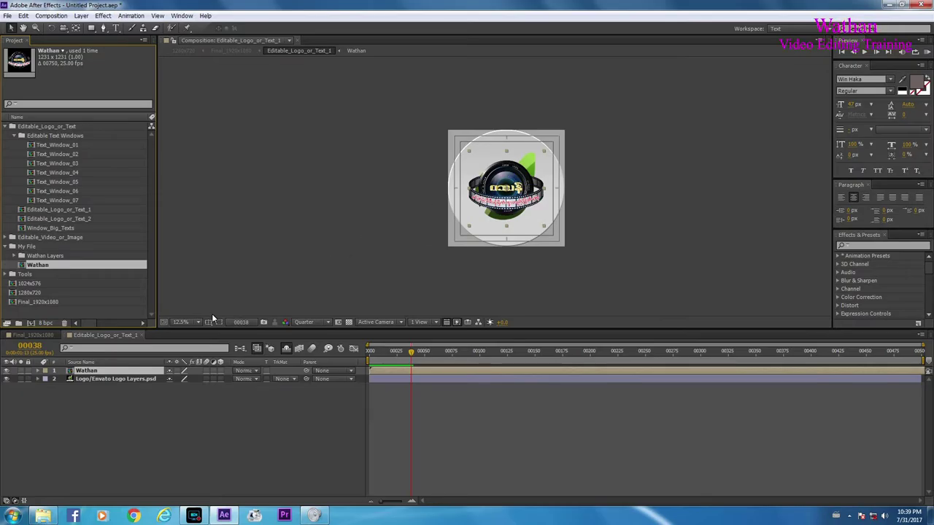
click(195, 324)
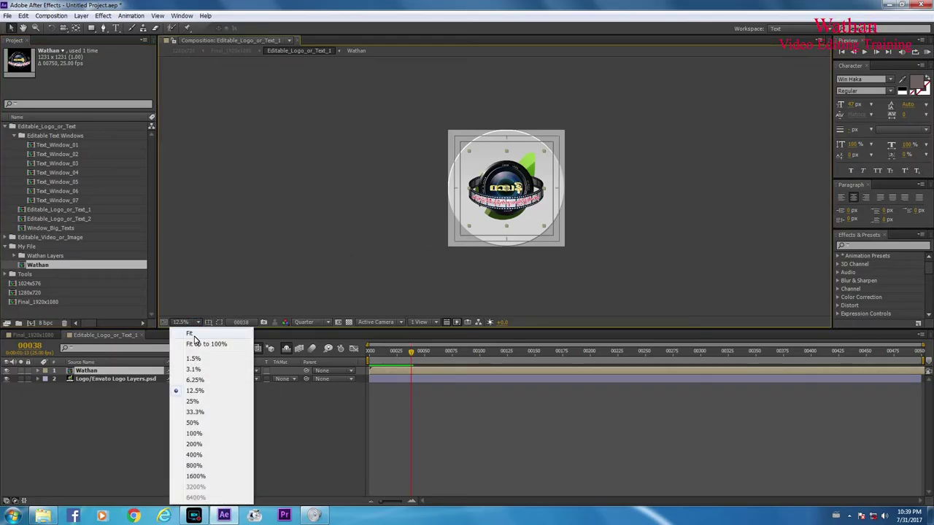
click(194, 335)
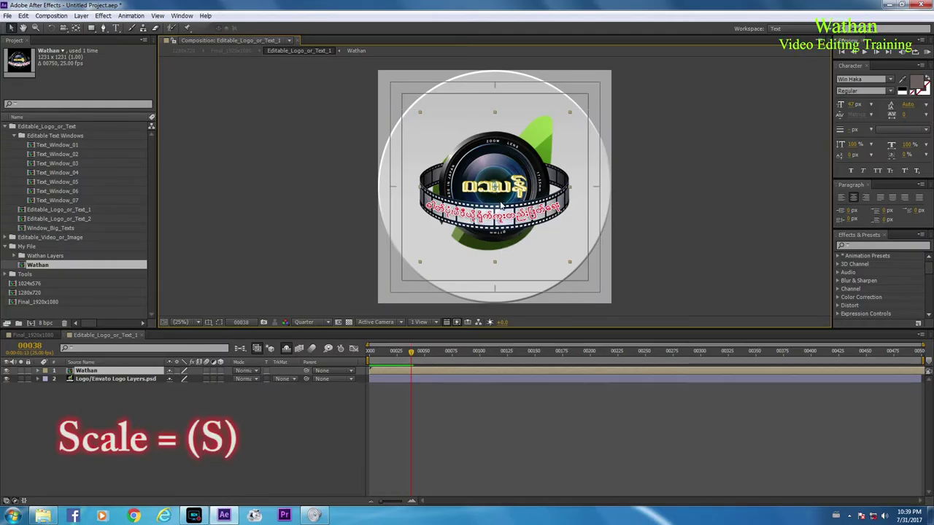
Scale the Wathan layer to about 112% and hide the Envato logo layer.
key(s)
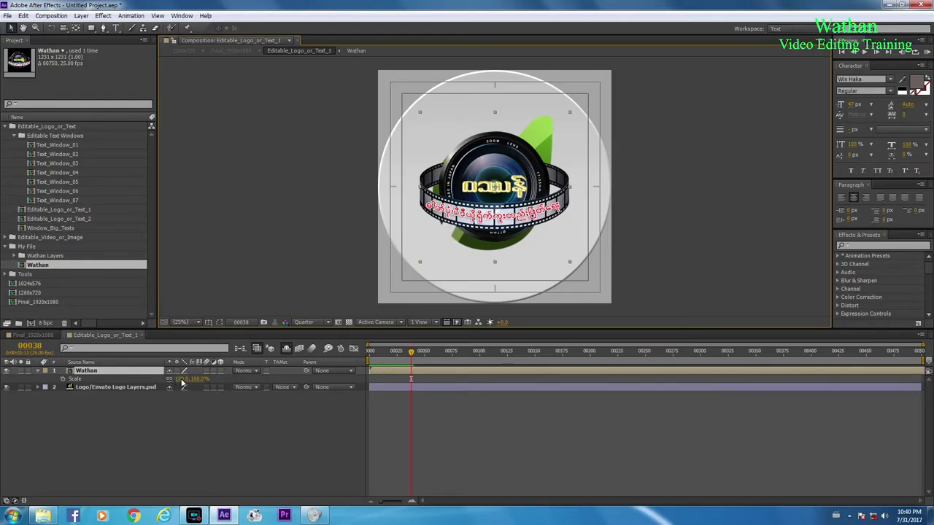
drag(182, 382, 187, 383)
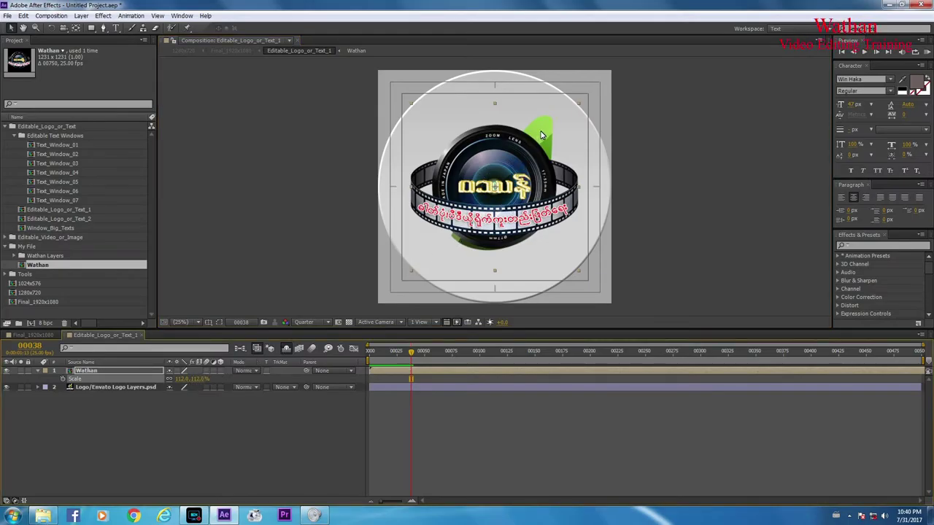
click(7, 387)
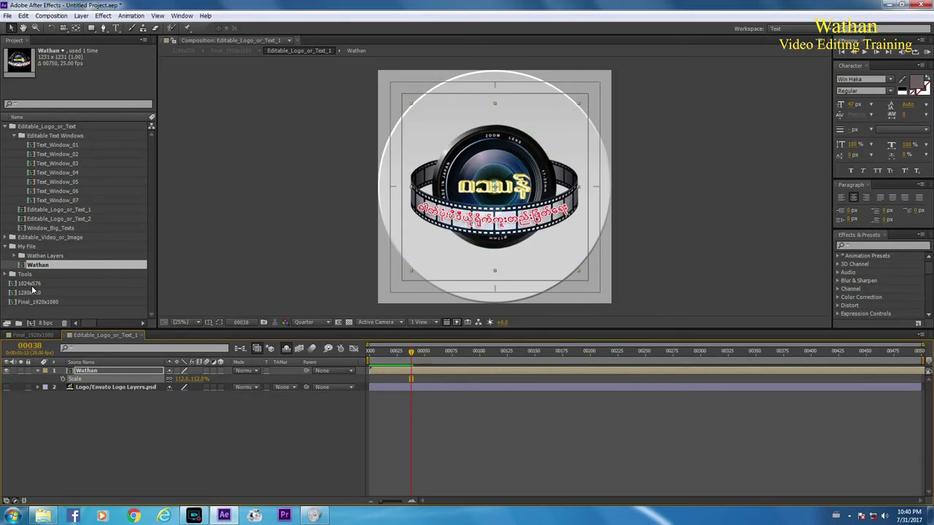
Open the Editable_Logo_or_Text_2 composition from the Project panel.
click(53, 220)
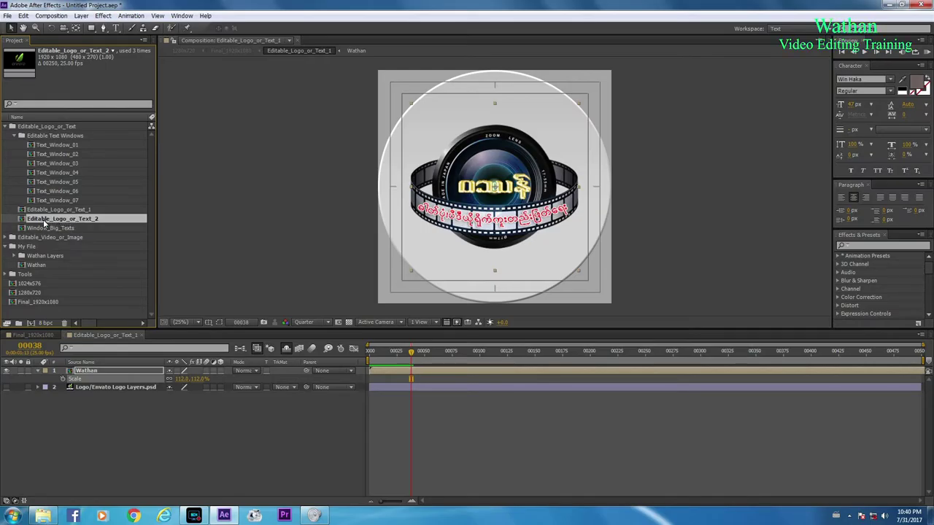
double_click(41, 220)
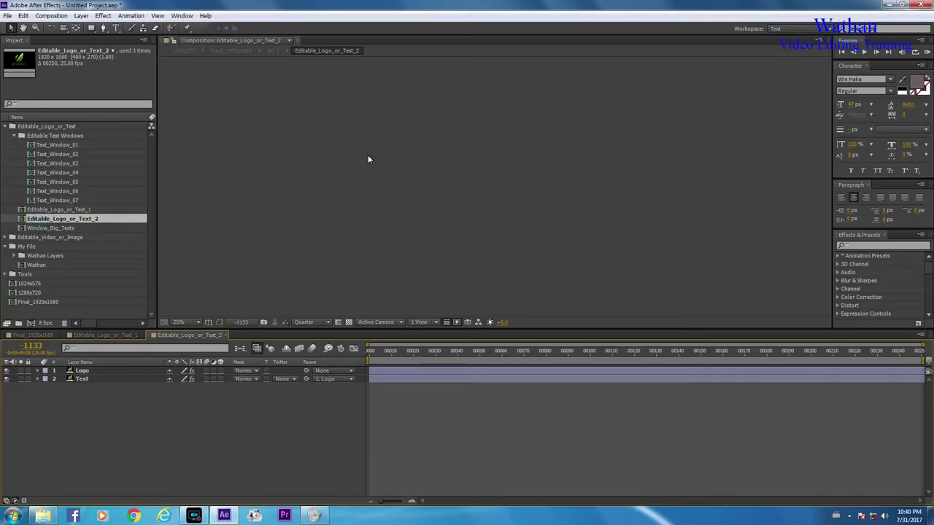
At frame 00045, add the Wathan logo and scale it to about 61%.
click(468, 351)
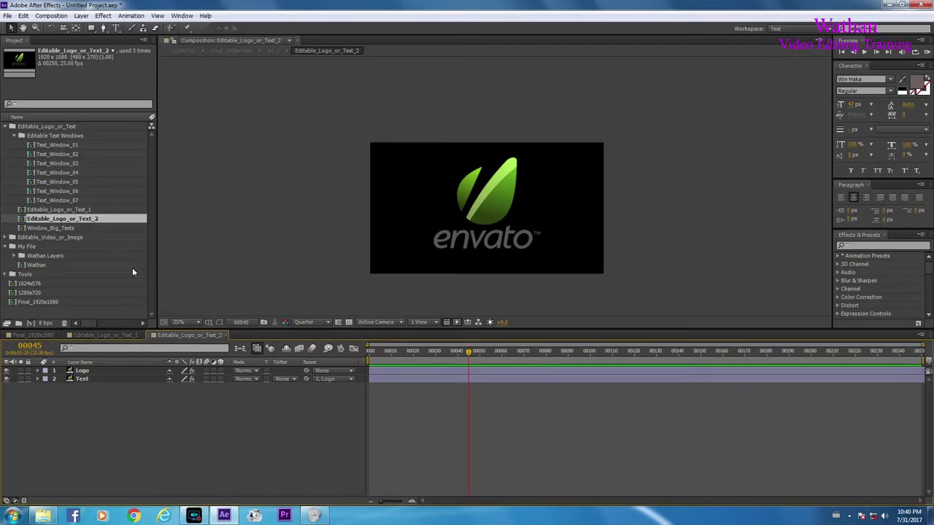
click(29, 266)
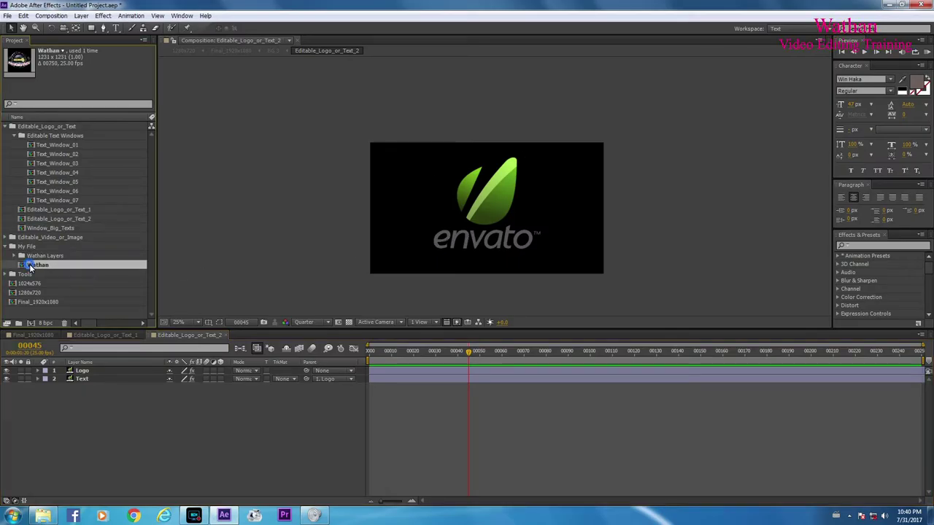
drag(29, 268, 491, 216)
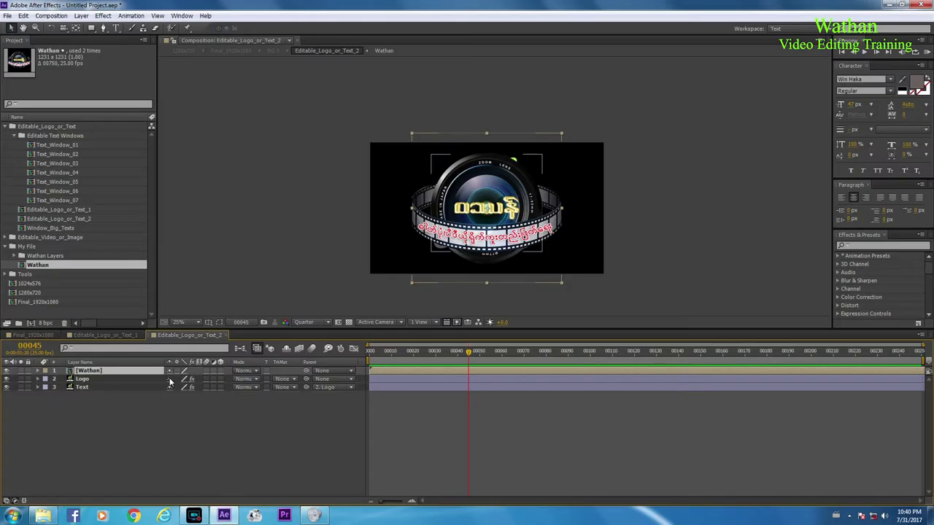
key(s)
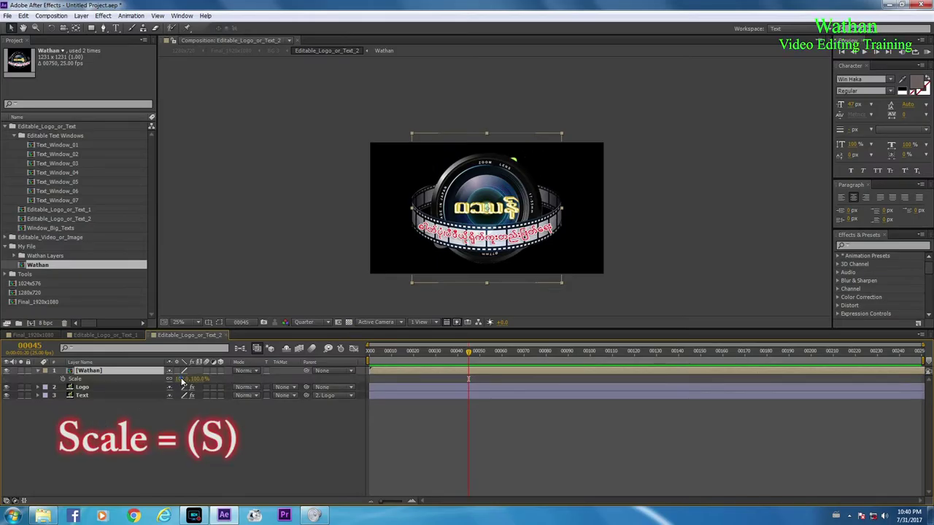
mouse_move(182, 382)
mouse_down()
mouse_move(160, 383)
mouse_move(170, 390)
mouse_up()
key(Return)
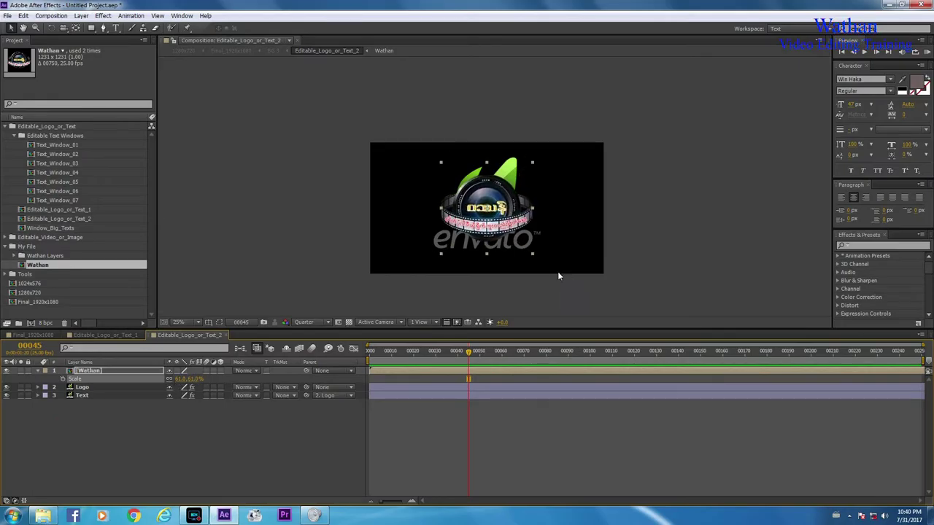
Move the Wathan logo higher and hide the Envato Logo and Text layers.
drag(486, 224, 485, 207)
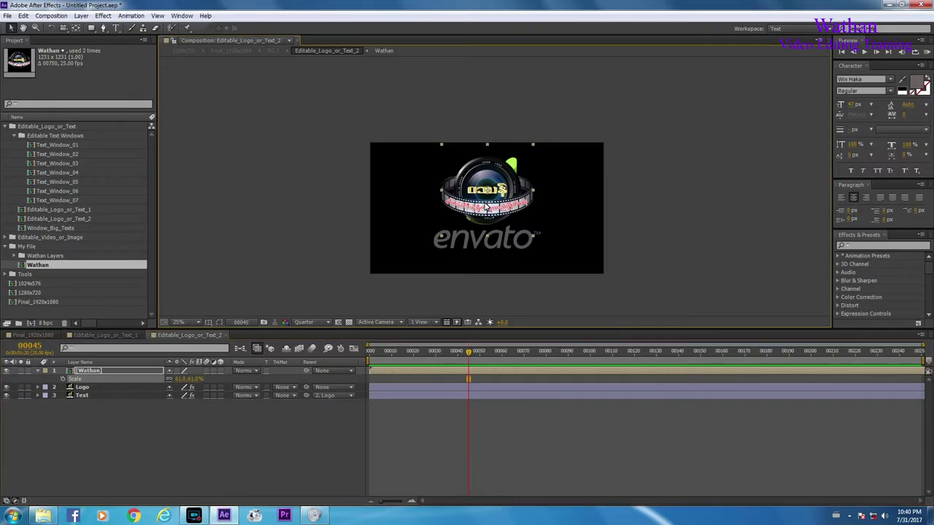
click(7, 395)
click(7, 395)
click(8, 398)
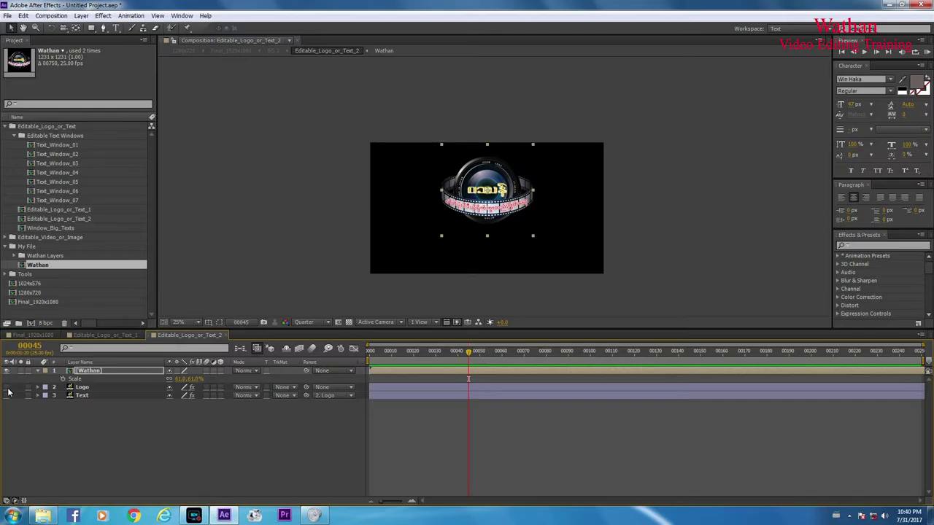
click(116, 28)
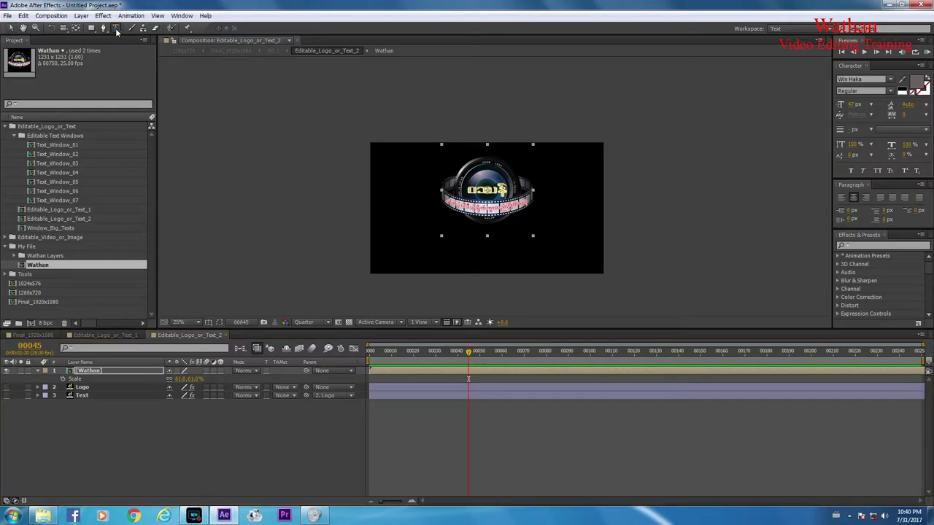
Create a number text layer below the logo and enlarge its font size.
click(432, 254)
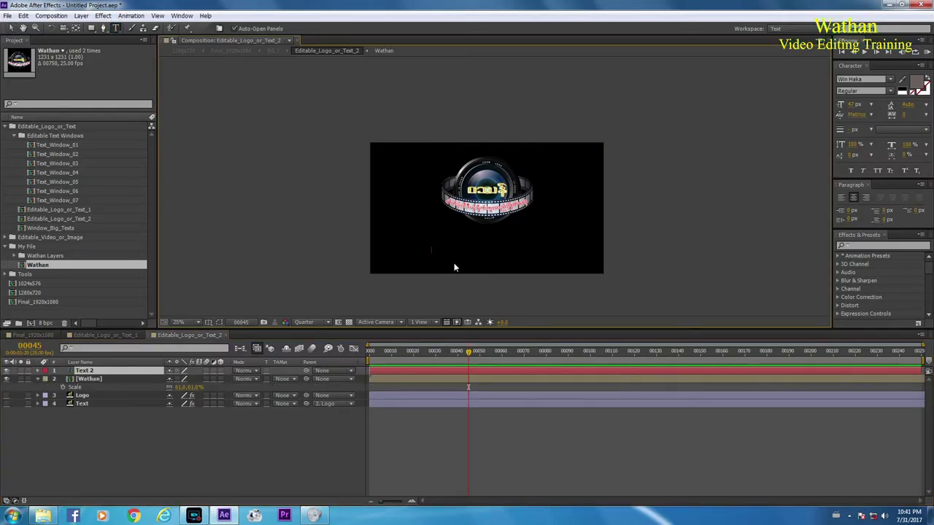
text(0)
key(ctrl+a)
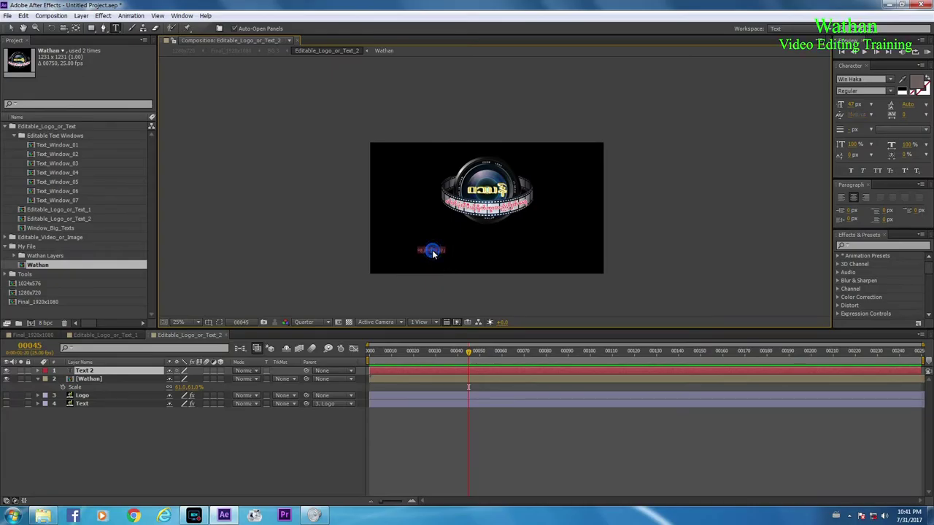
drag(853, 106, 871, 106)
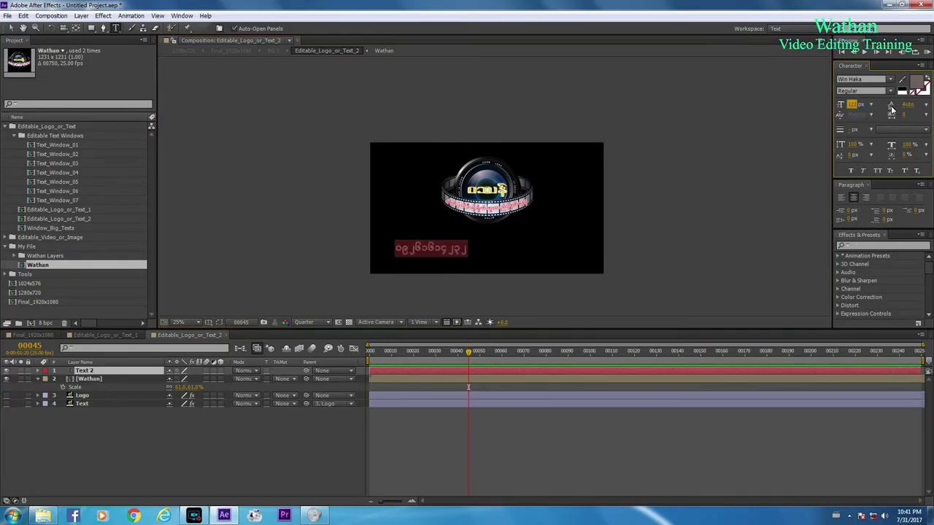
Try fonts on the number: Chaparral Pro, Charlemagne Std, Consolas, Cooper Std Black, Courier.
click(870, 80)
click(875, 79)
click(890, 79)
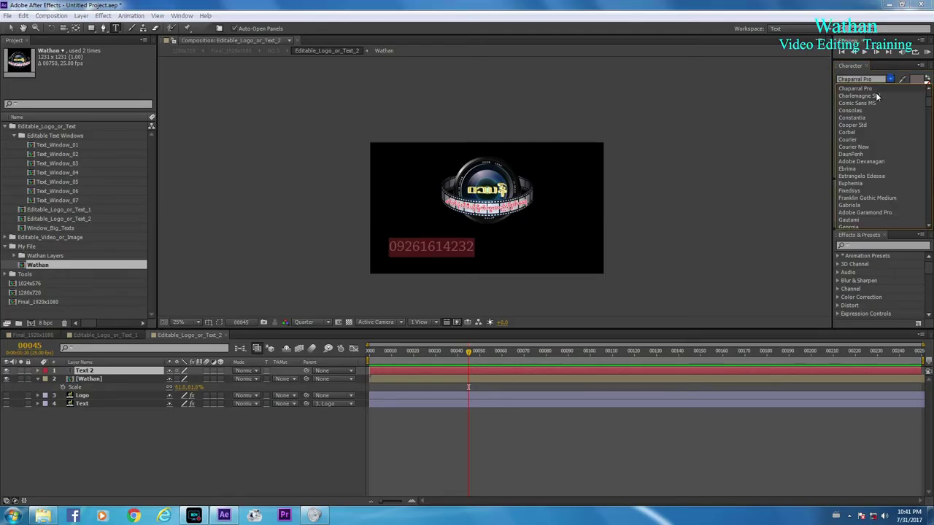
click(875, 80)
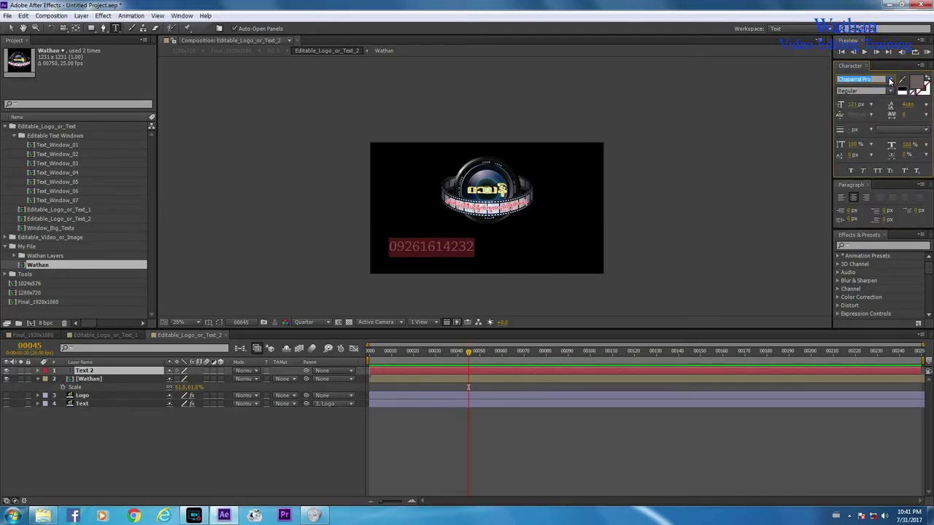
click(888, 78)
click(868, 97)
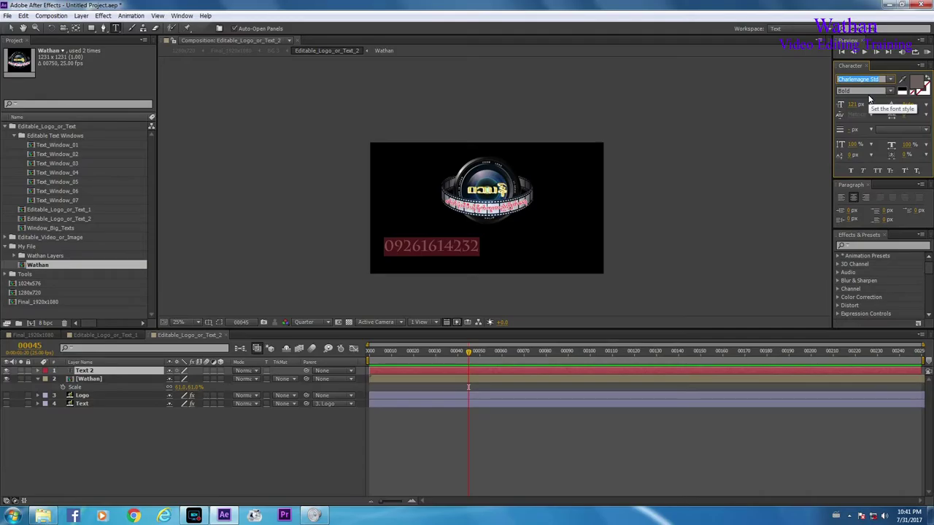
click(891, 79)
click(855, 103)
click(889, 78)
click(857, 108)
click(891, 78)
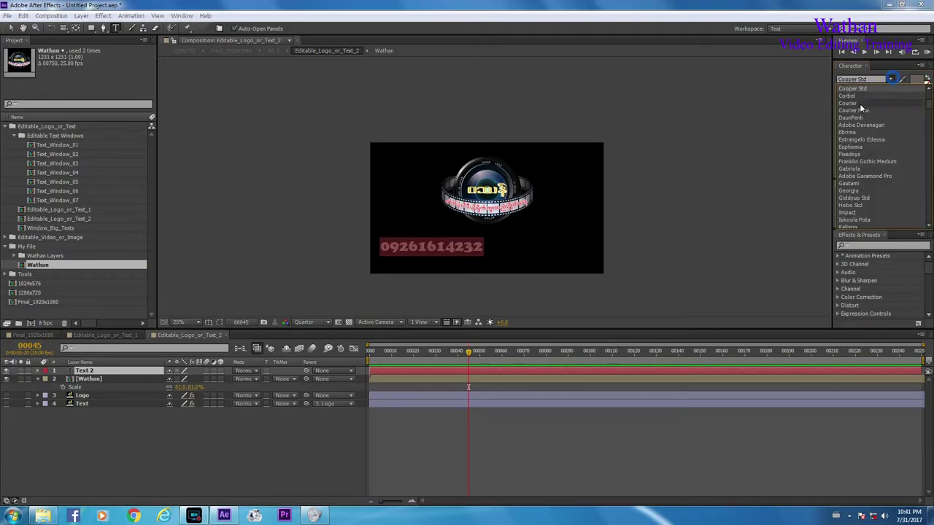
click(859, 104)
Step through Courier New, Corbel, DaunPenh and Euphemia to Franklin Gothic Medium.
click(889, 79)
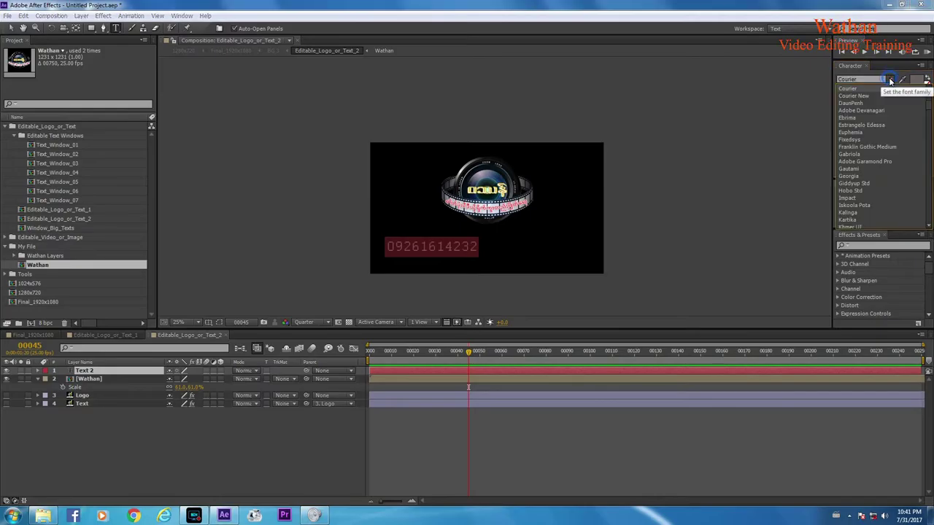
click(878, 82)
click(879, 82)
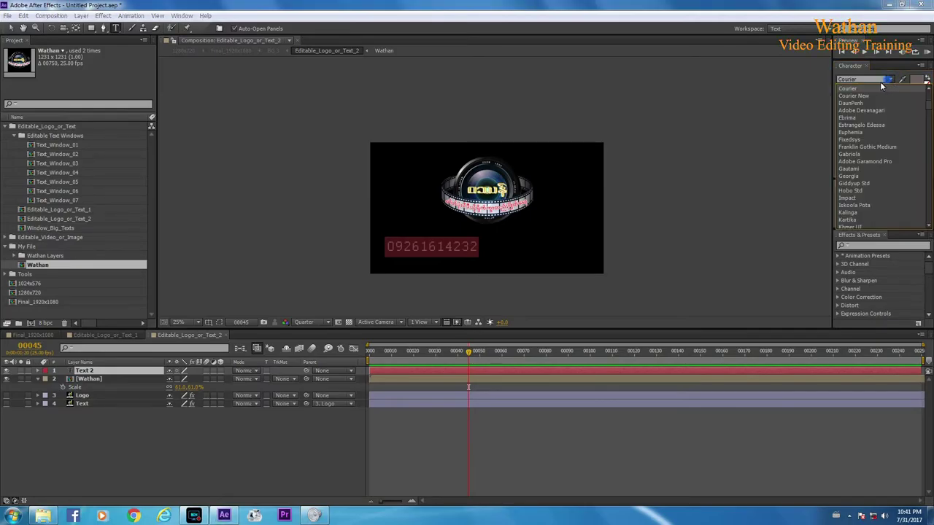
click(877, 84)
click(875, 82)
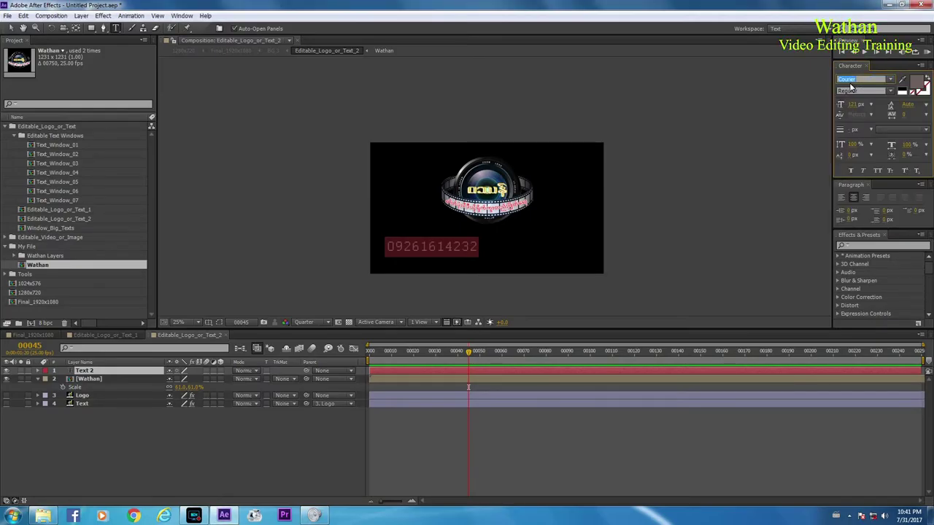
key(Down)
key(Up)
key(Up)
key(Up)
key(Up)
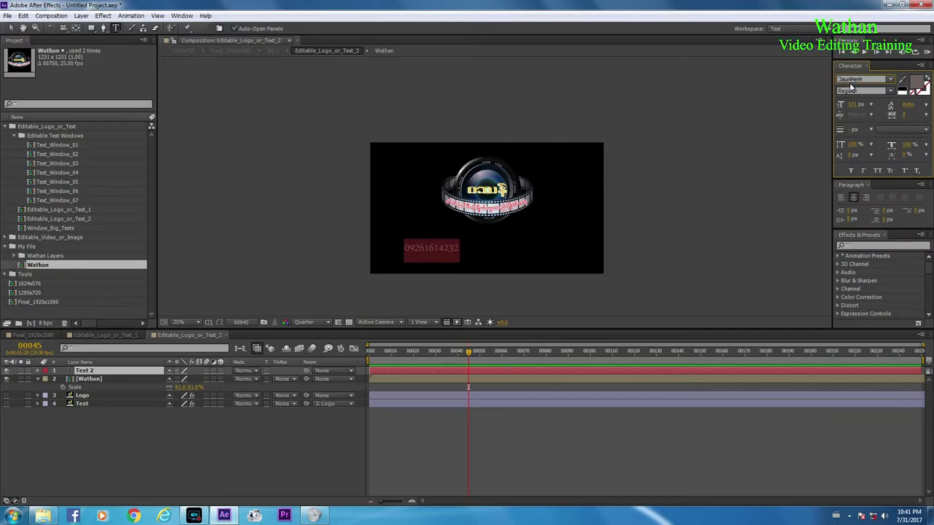
key(Down)
key(Down)
key(Down)
key(Down)
key(Down)
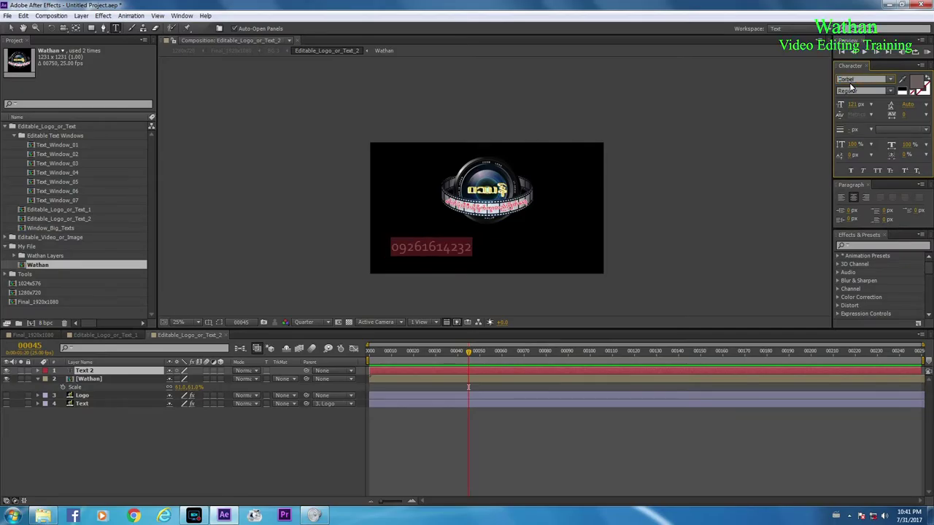
key(Down)
key(Down)
key(Down)
key(Down)
key(Down)
key(Down)
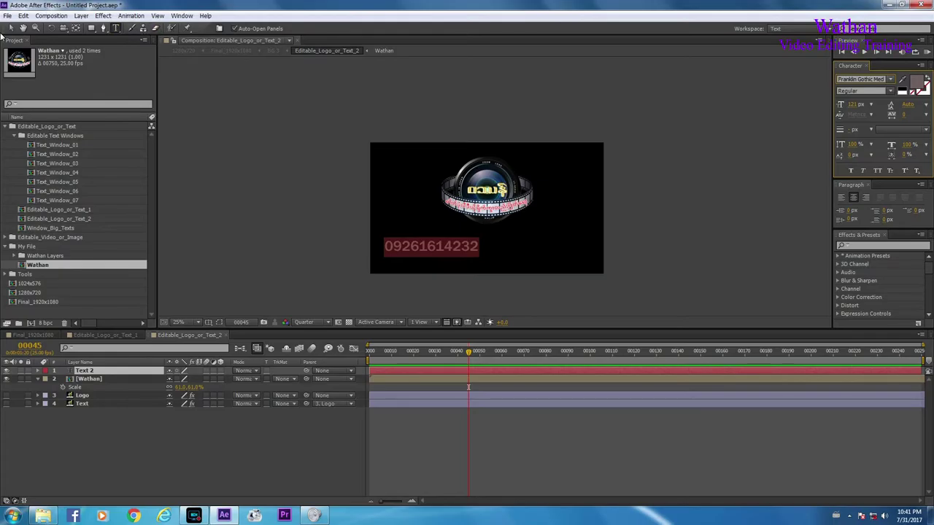
click(10, 28)
Centre the phone number beneath the logo and select its text for editing.
drag(415, 250, 461, 235)
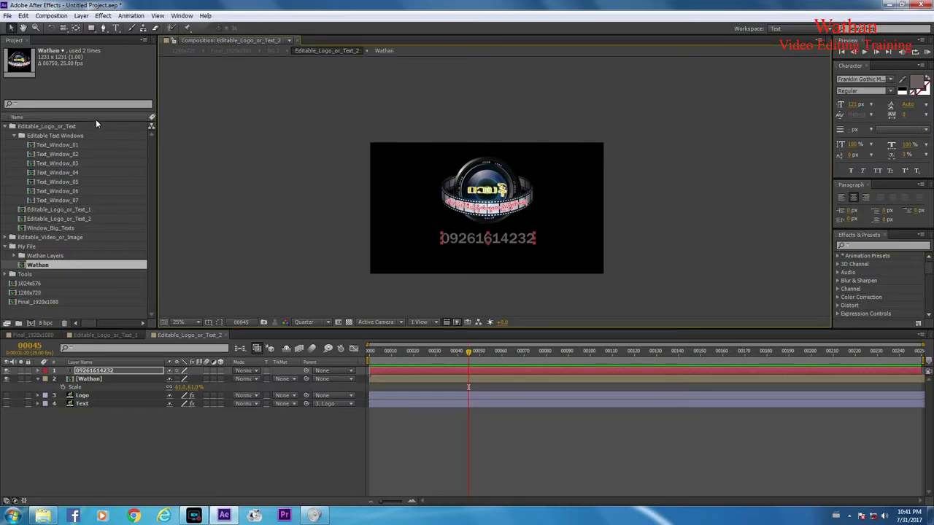
click(115, 28)
click(451, 241)
drag(449, 239, 535, 236)
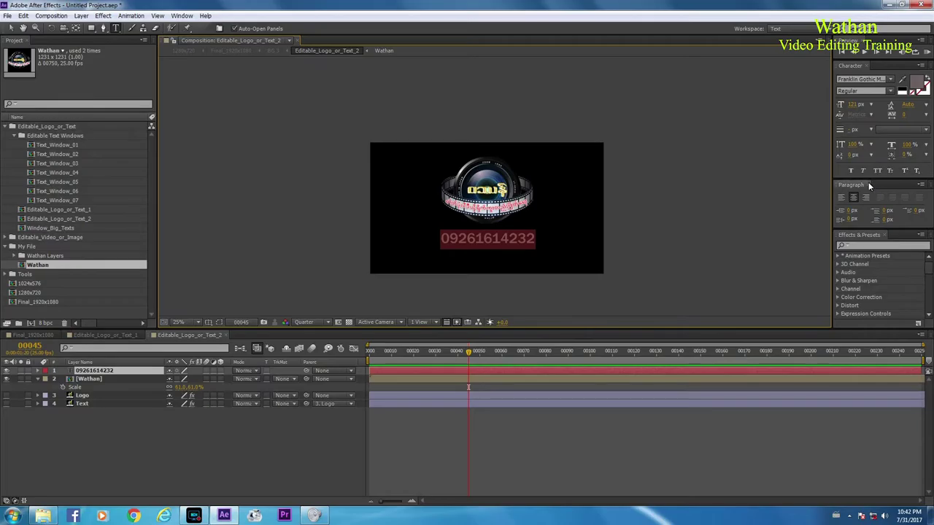
Colour the phone number green (08FA02) and nudge it up slightly.
click(916, 84)
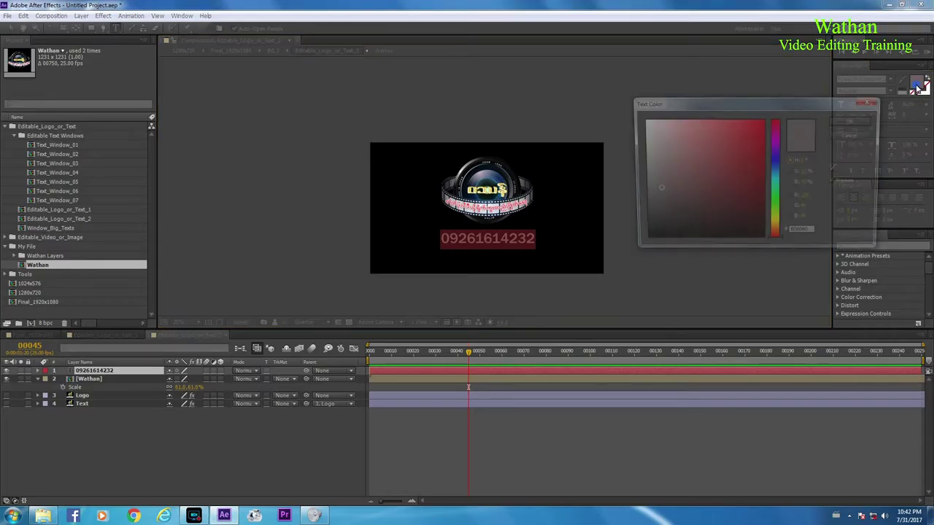
click(763, 122)
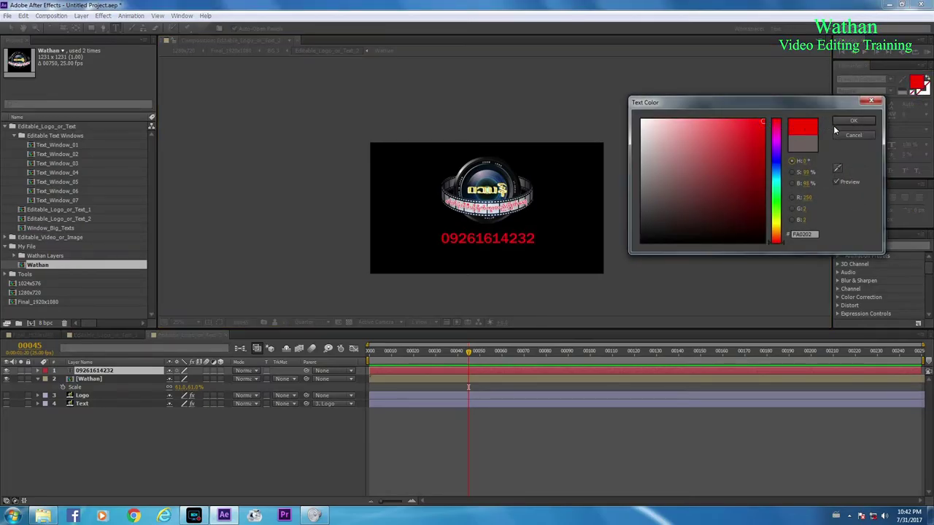
click(780, 202)
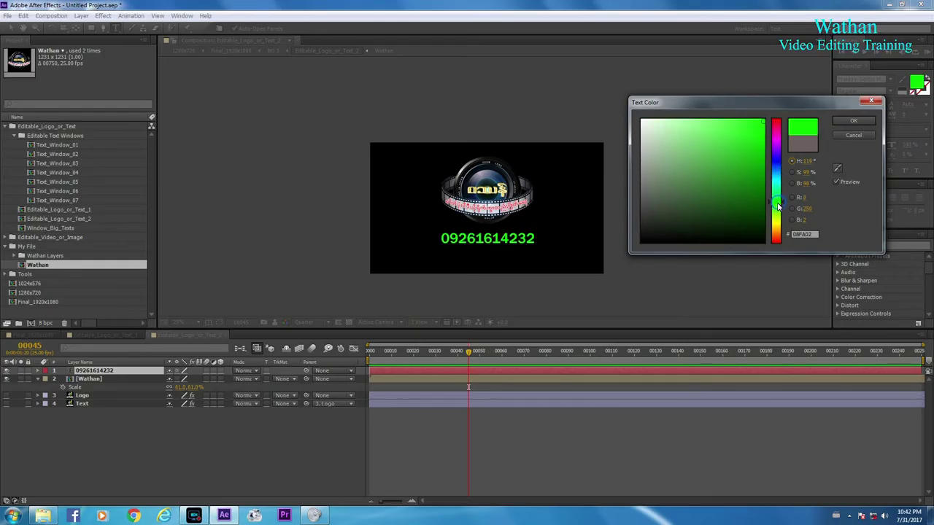
click(852, 121)
drag(458, 245, 461, 235)
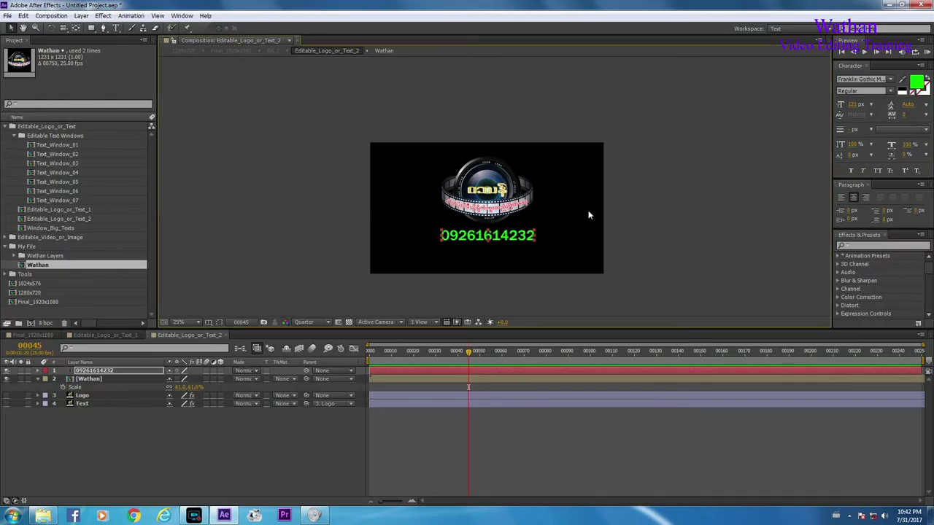
Shrink the phone number's font size to about 106 px.
click(852, 105)
drag(854, 108, 839, 118)
click(507, 235)
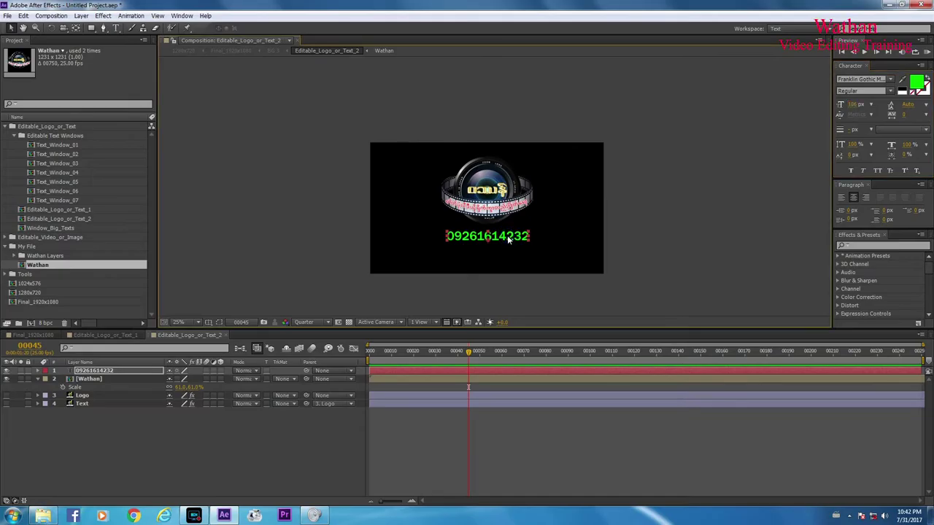
click(35, 227)
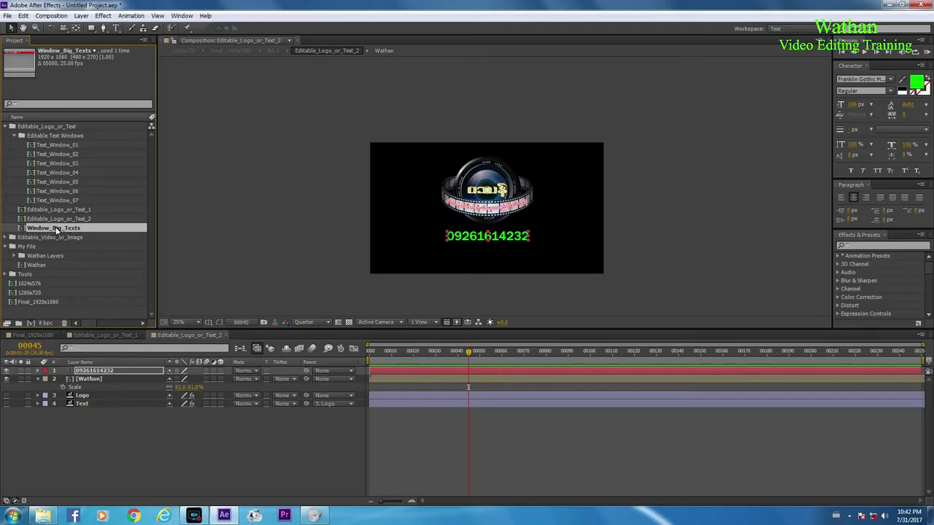
Open Window_Big_Texts, fit it in the viewer, and go to frame 161.
double_click(56, 228)
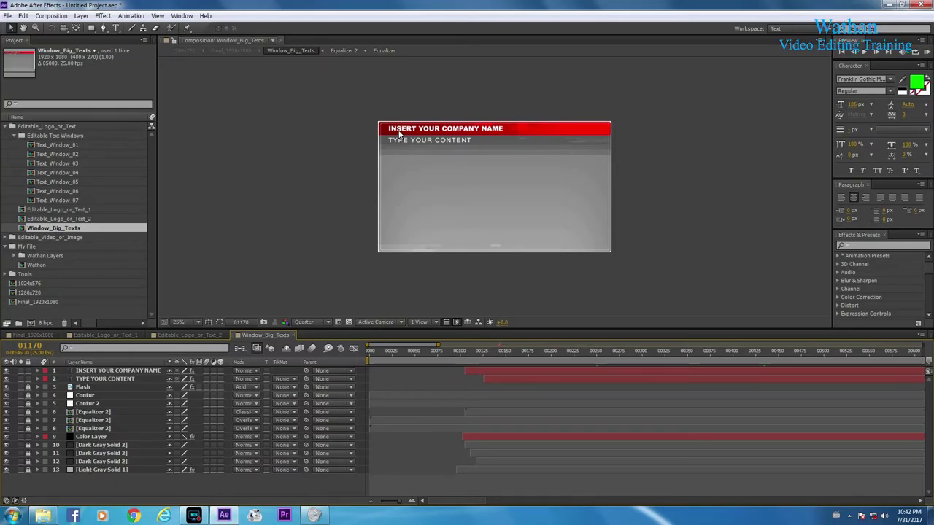
click(198, 322)
click(191, 334)
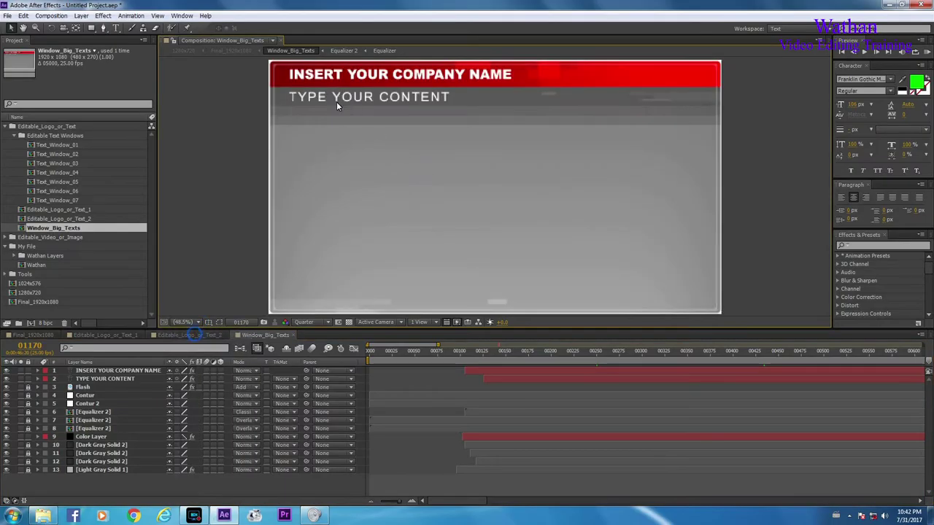
click(517, 355)
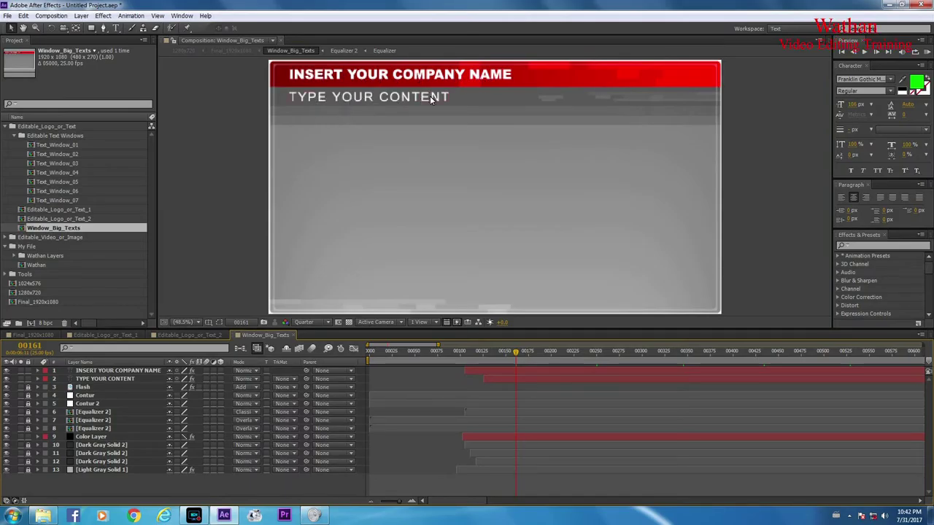
Select the company-name title text and bring up the Character panel font list.
click(115, 30)
click(423, 73)
click(891, 80)
scroll(875, 153, down, 10)
Type the Burmese company-name title in Win Yadanapon, enlarge its first word, then set it to Win Taungyi.
click(867, 156)
text(rm)
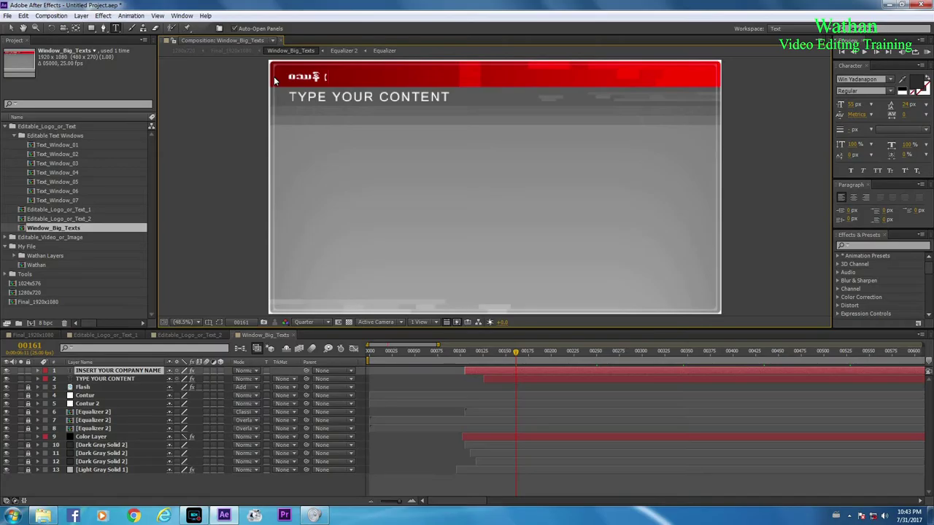
text(ဓါတ်ပုံ၊ ဗီဒီယိုရိုက်ကူးတည်းဖြတ်ေ)
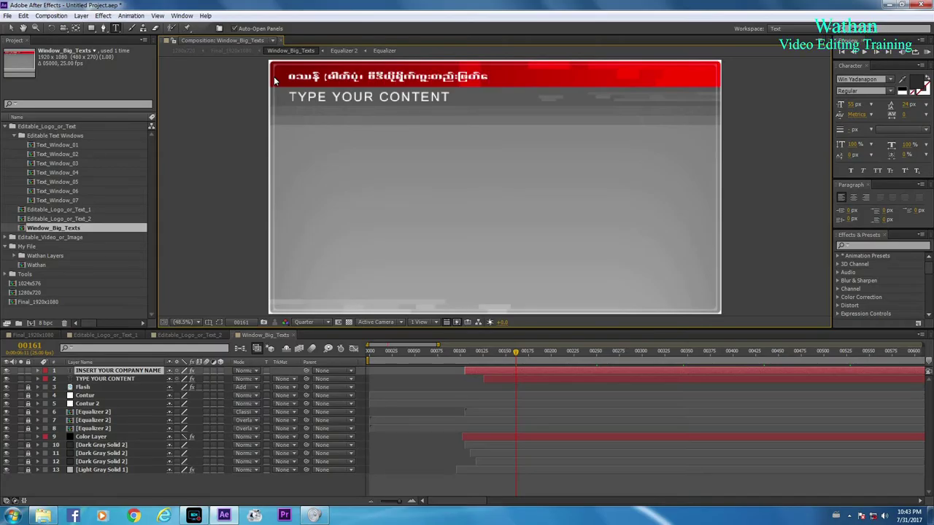
drag(275, 81, 319, 79)
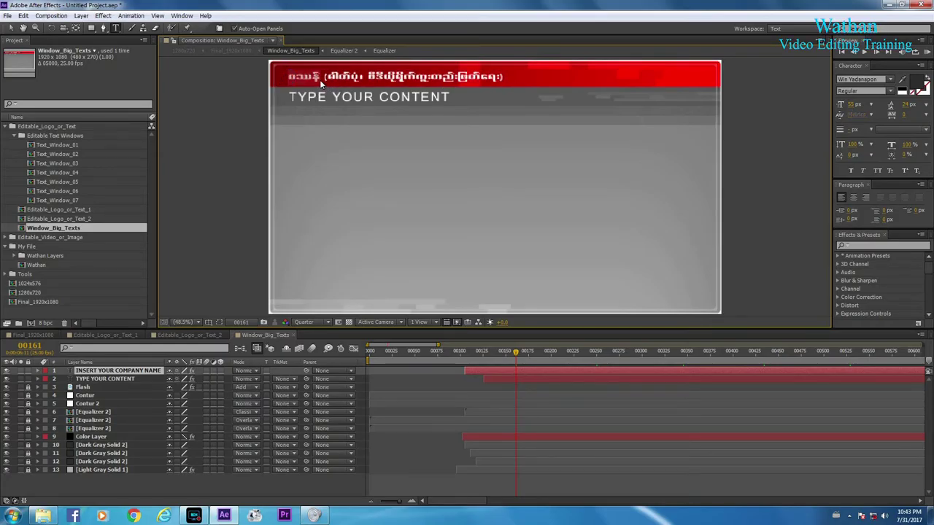
drag(850, 104, 897, 69)
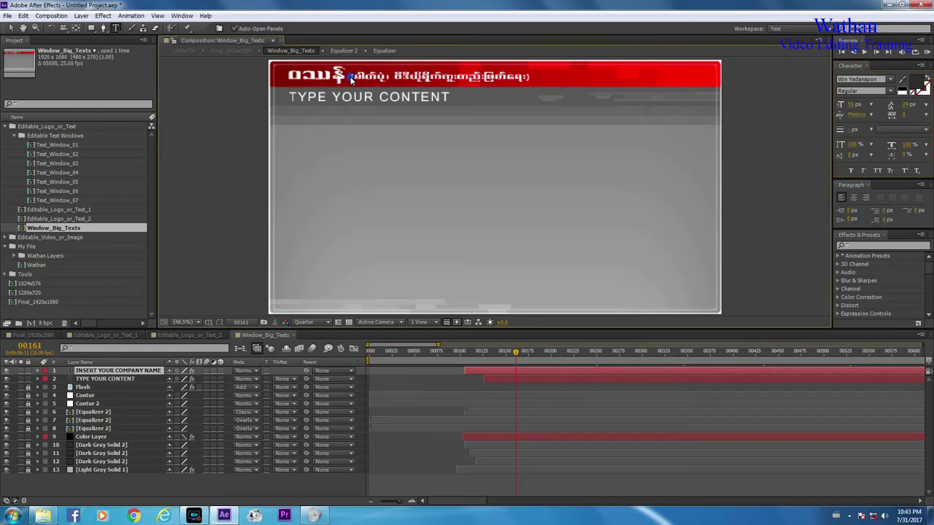
click(868, 78)
click(866, 133)
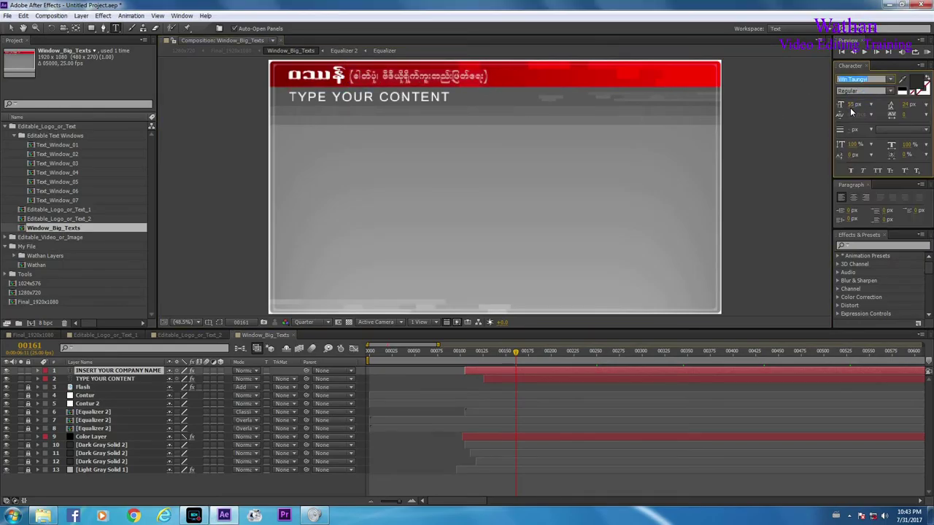
Swap TYPE YOUR CONTENT for the Burmese address line set in Win Haka.
drag(290, 97, 477, 98)
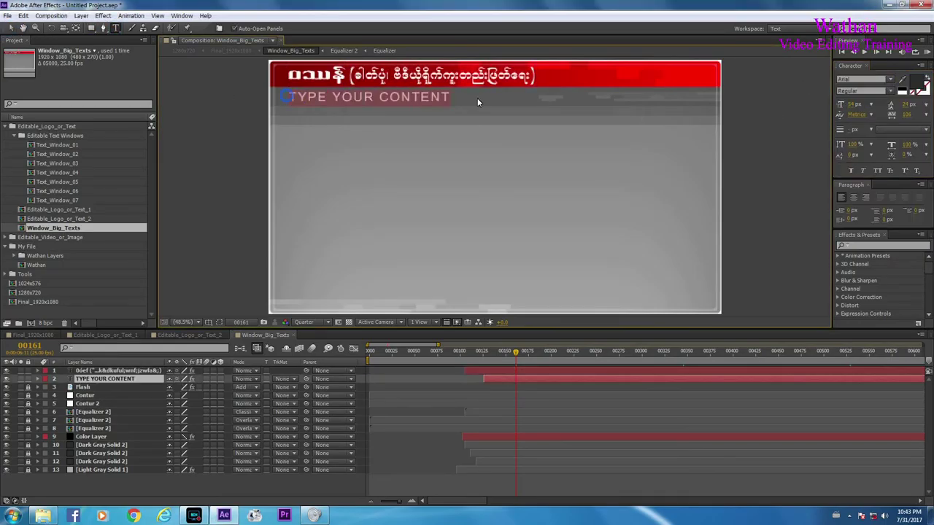
click(890, 78)
scroll(881, 132, down, 15)
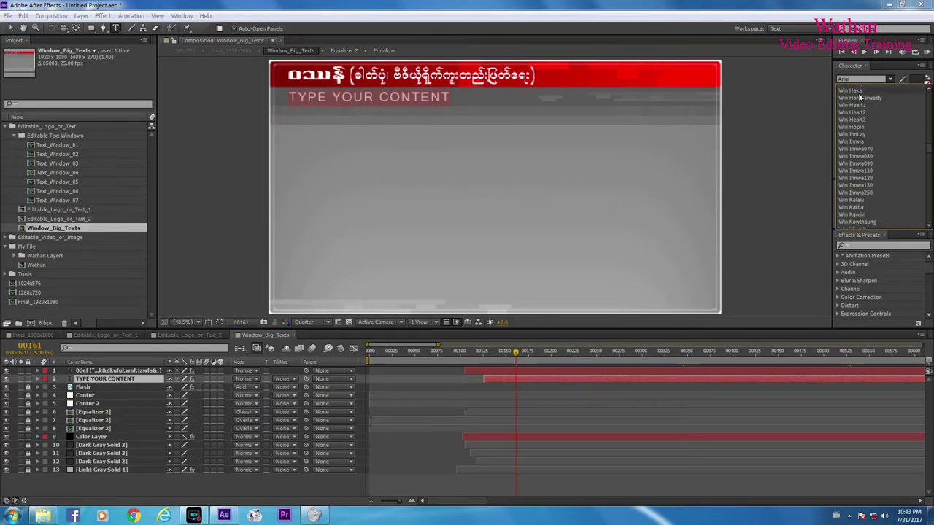
click(865, 146)
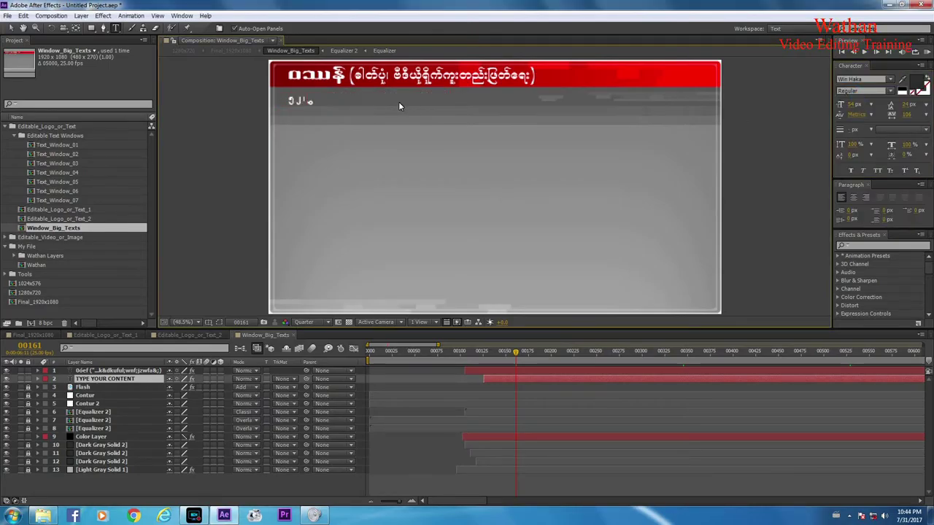
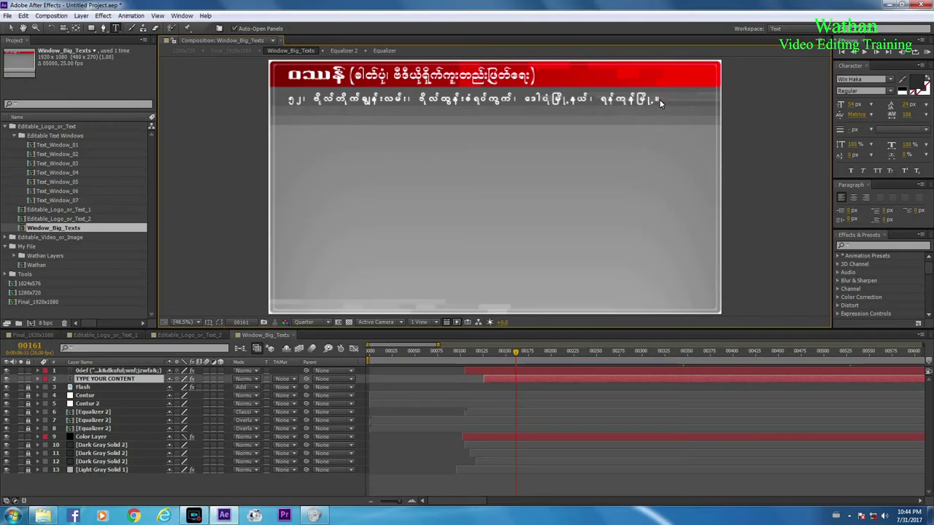
drag(660, 99, 303, 109)
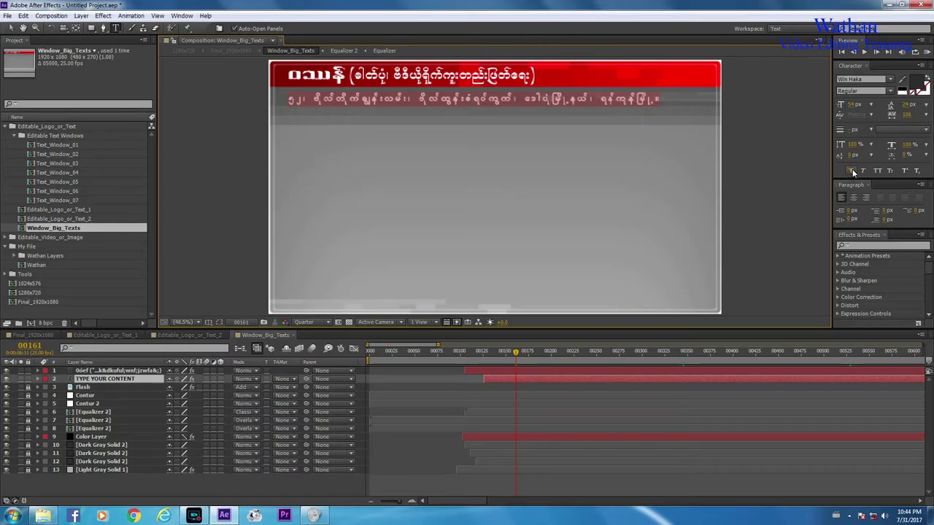
Set the Burmese address line's tracking from 105 to 0, enlarge its font, and nudge it up-left.
click(927, 117)
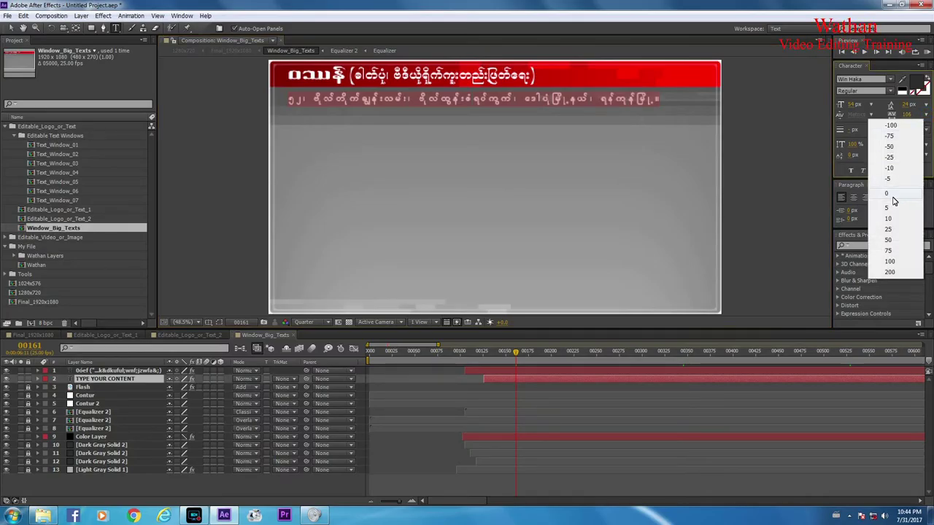
click(890, 194)
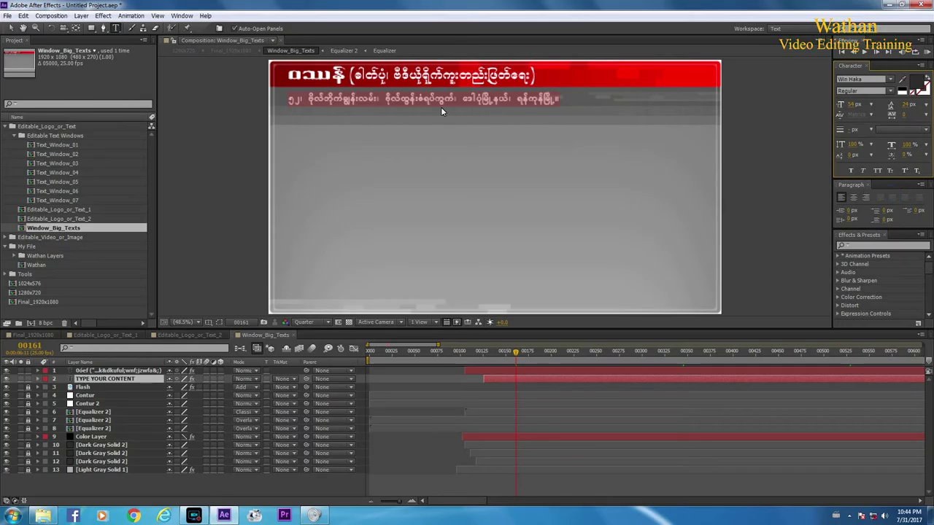
drag(849, 104, 859, 107)
click(853, 104)
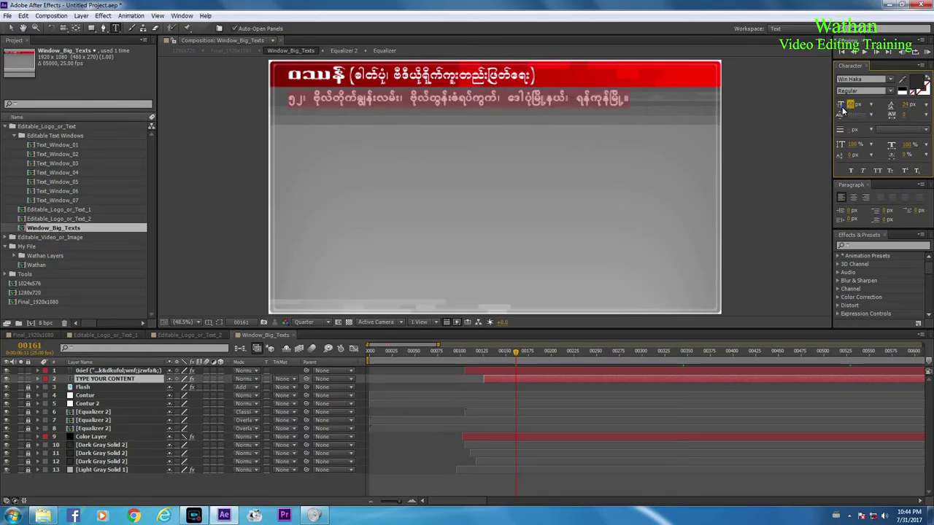
key(Return)
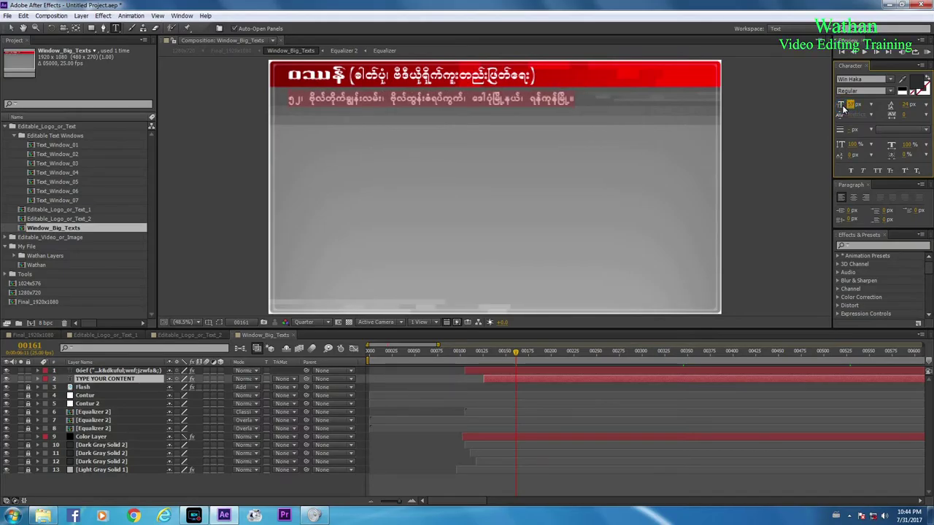
drag(843, 108, 845, 109)
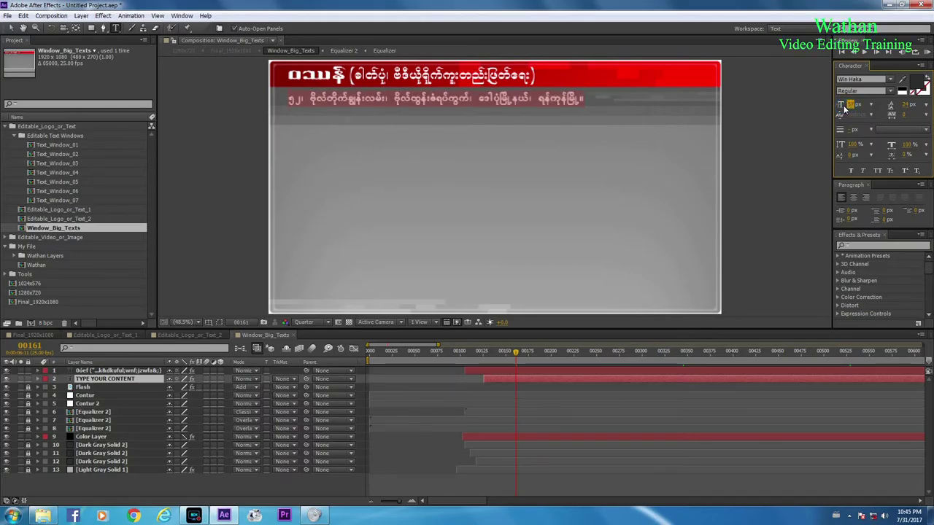
click(11, 28)
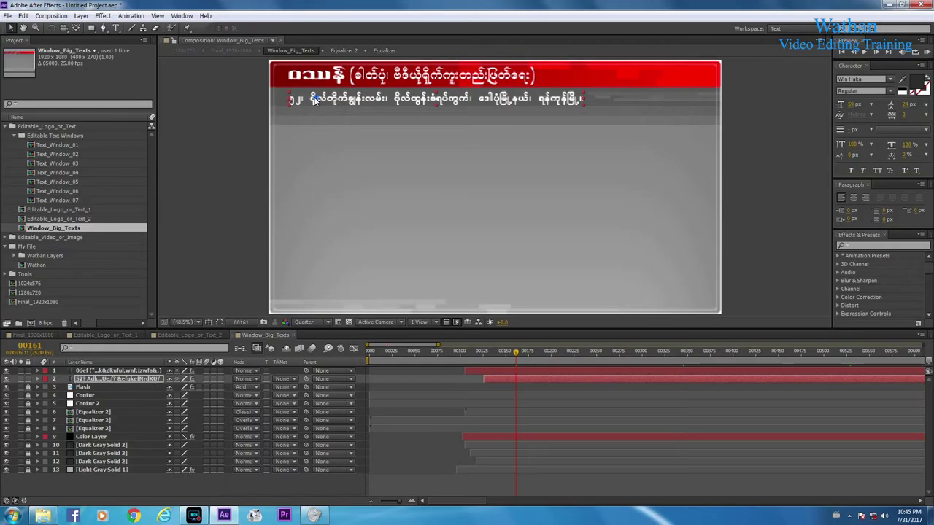
drag(318, 102, 315, 99)
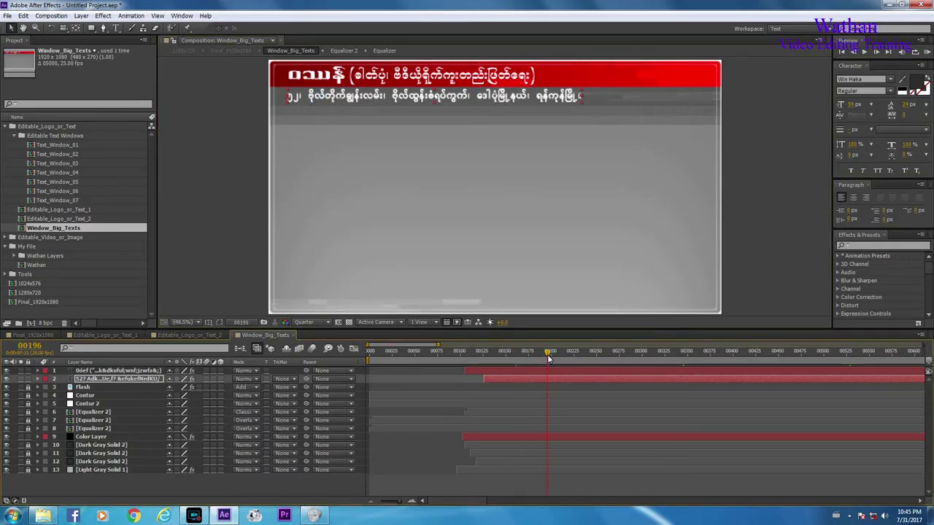
Scrub to frame 00222 and preview the subtitle animation.
click(582, 352)
drag(600, 350, 542, 359)
key(space)
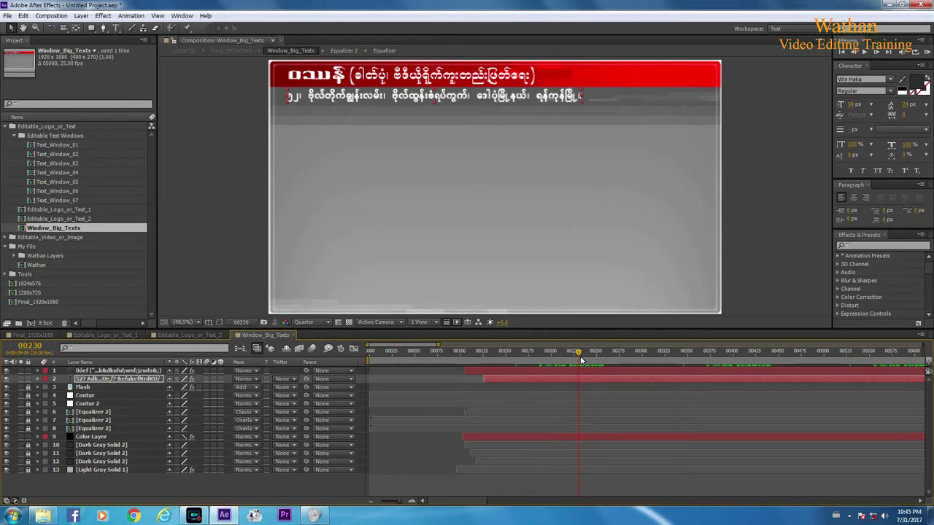
mouse_move(611, 359)
mouse_down()
mouse_move(557, 363)
mouse_move(602, 361)
mouse_up()
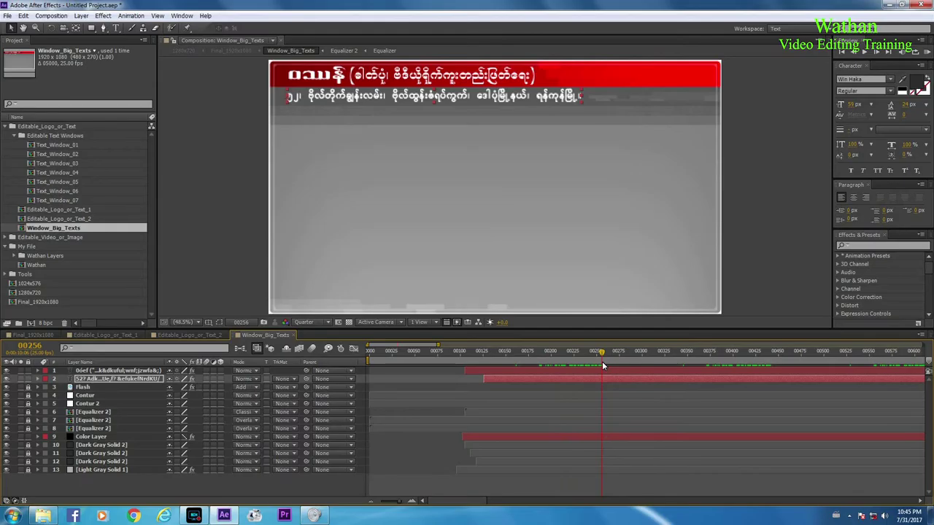
Turn off the three Equalizer 2 layers and check the result at frame 00317.
key(F2)
click(86, 416)
drag(7, 413, 6, 432)
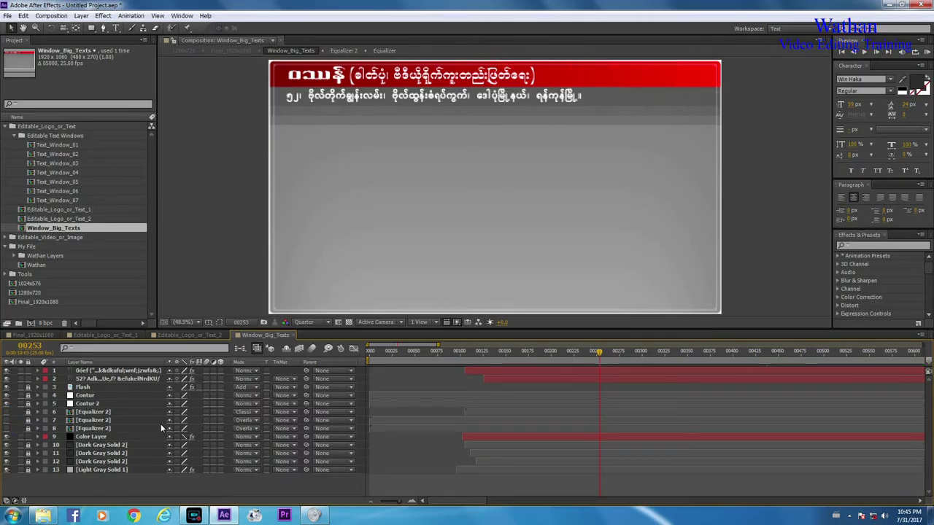
drag(598, 358, 657, 364)
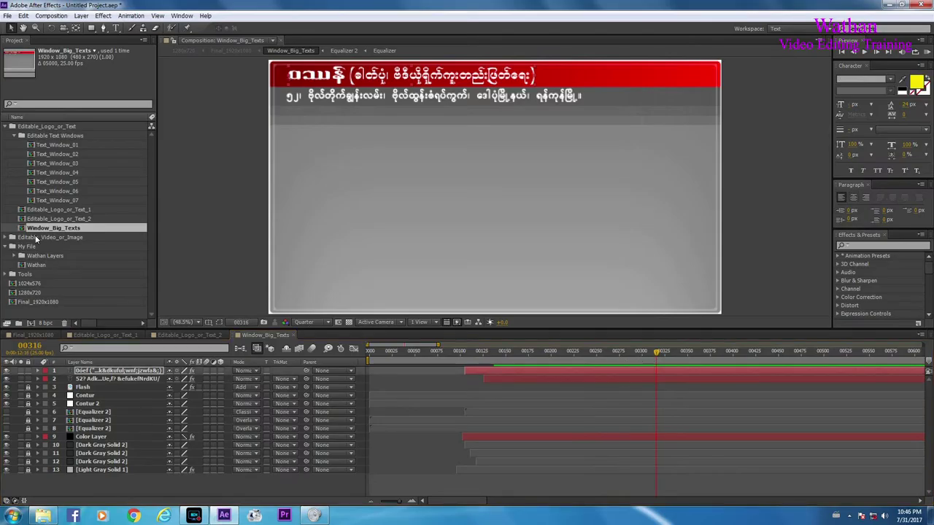
click(35, 237)
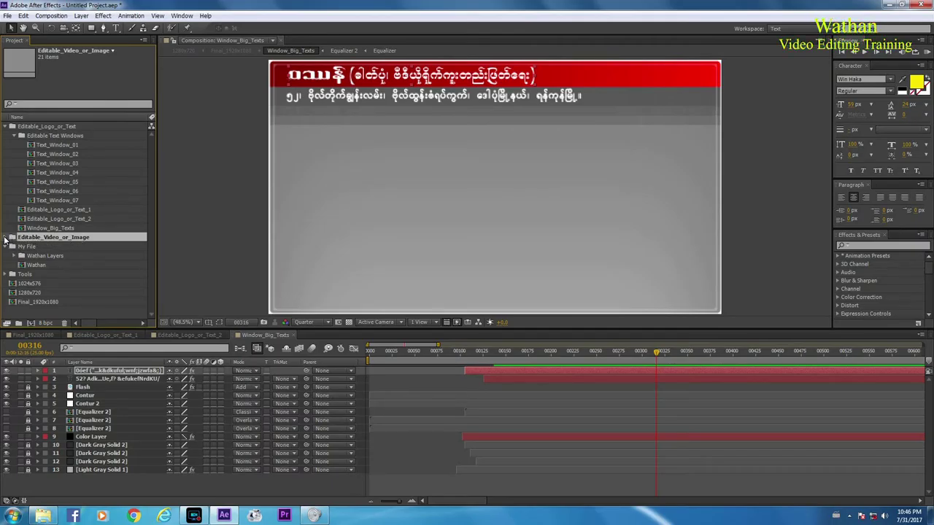
Expand the Editable_Video_or_Image folder and scroll through its contents.
click(5, 238)
scroll(150, 201, down, 3)
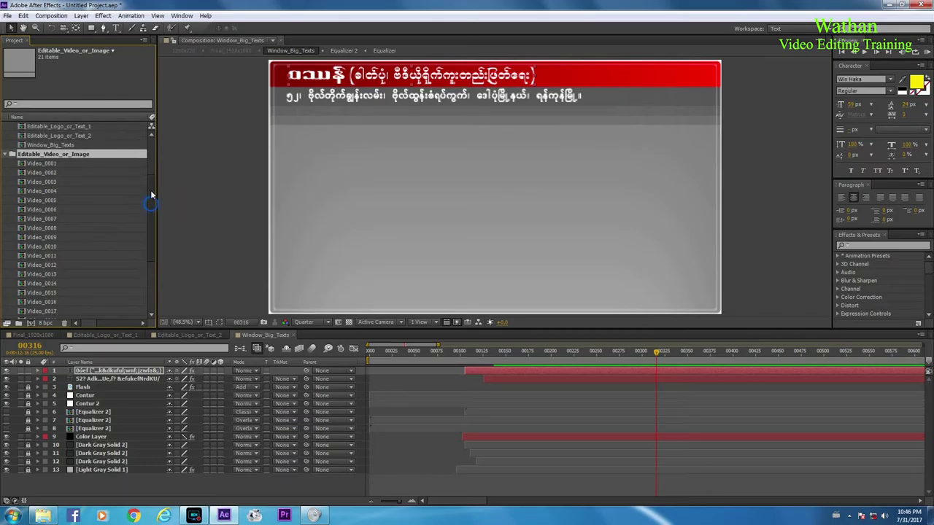
mouse_move(150, 191)
mouse_down()
mouse_move(155, 219)
mouse_move(155, 206)
mouse_up()
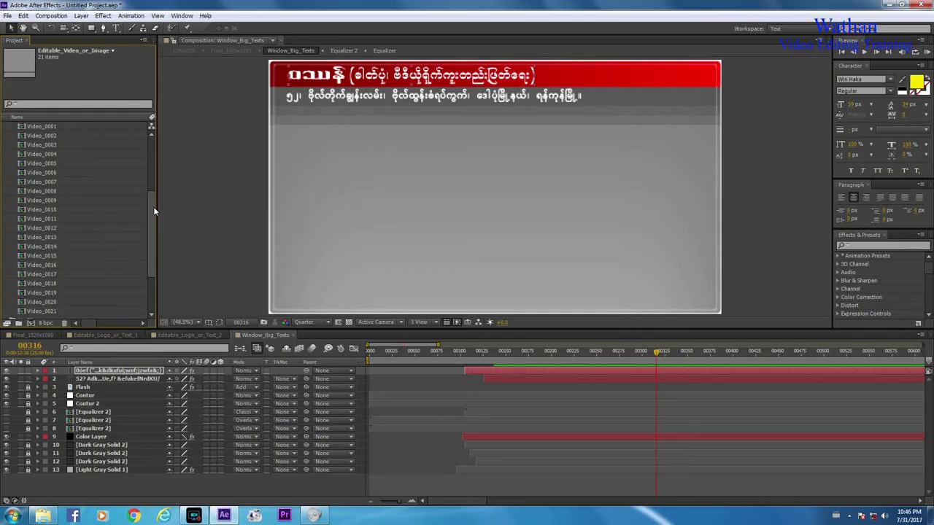
drag(153, 207, 153, 203)
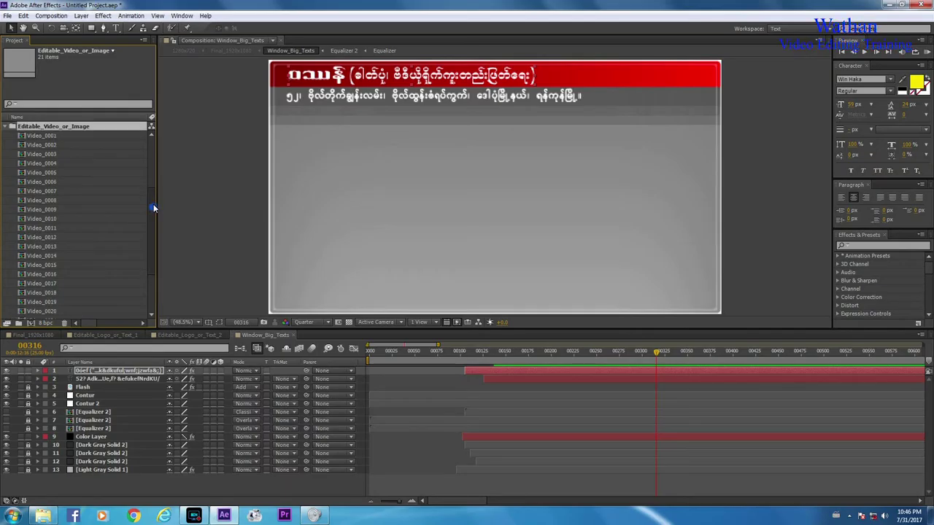
Close the Window_Big_Texts and both Editable_Logo_or_Text timelines and select Video_0001 through Video_0021.
click(295, 337)
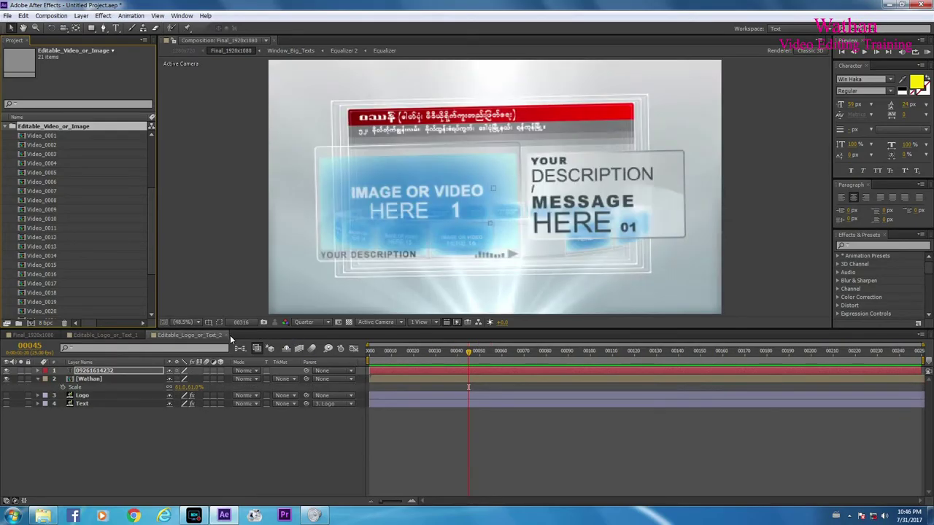
click(226, 335)
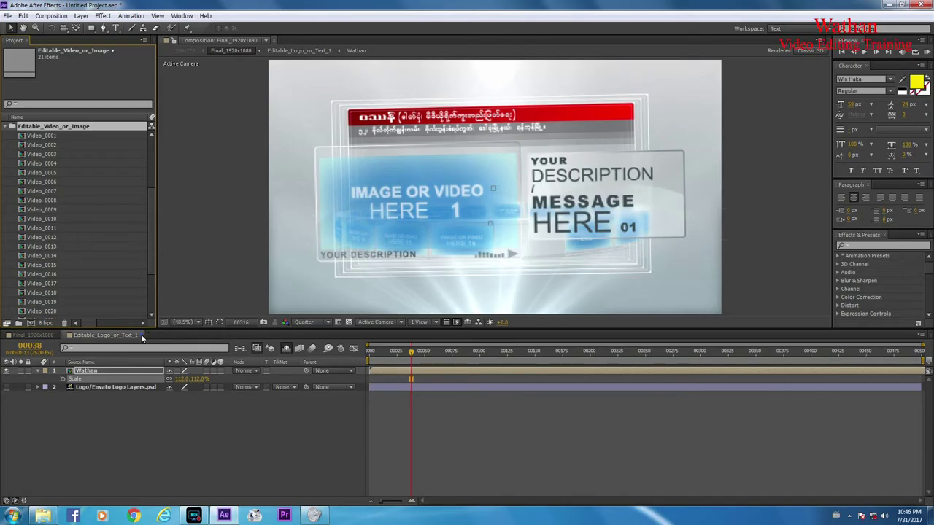
click(141, 334)
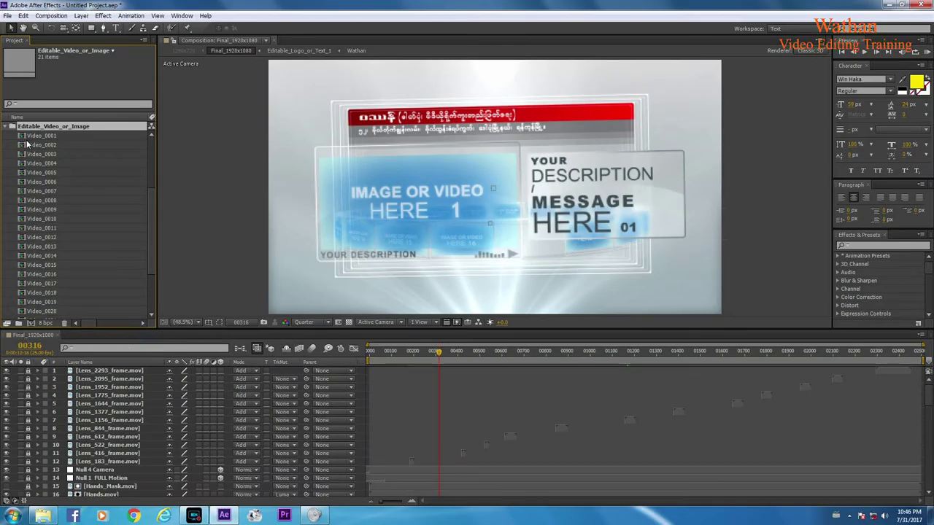
drag(16, 135, 55, 250)
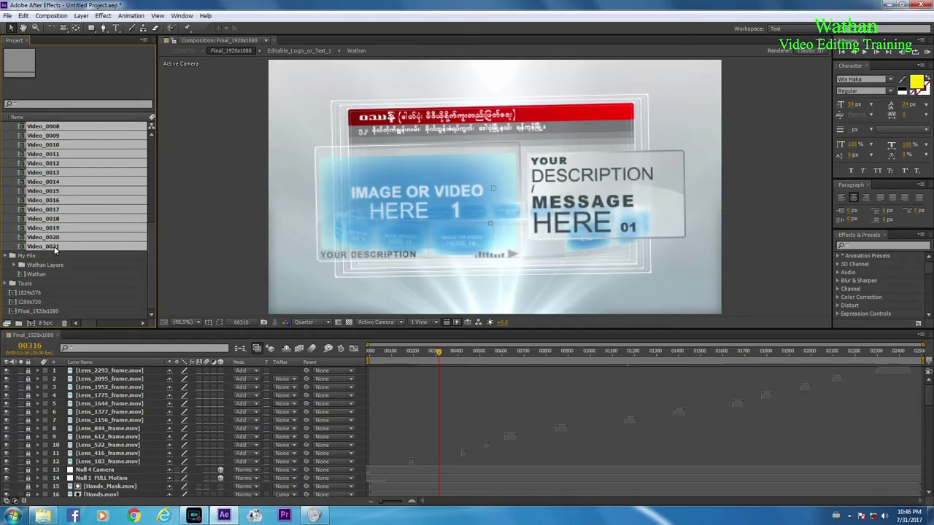
Open the Video_0001–Video_0021 comps and bring the Video_0001 timeline forward.
double_click(24, 193)
drag(162, 337, 35, 338)
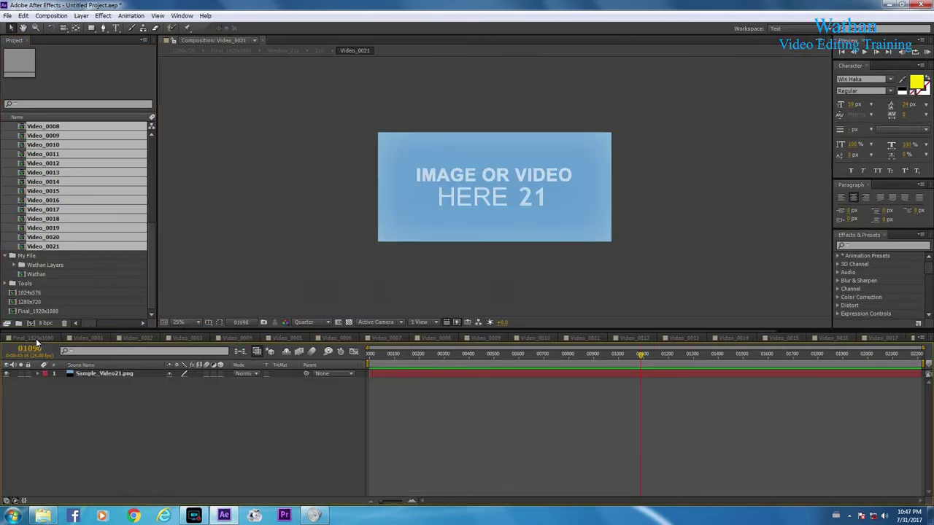
click(88, 338)
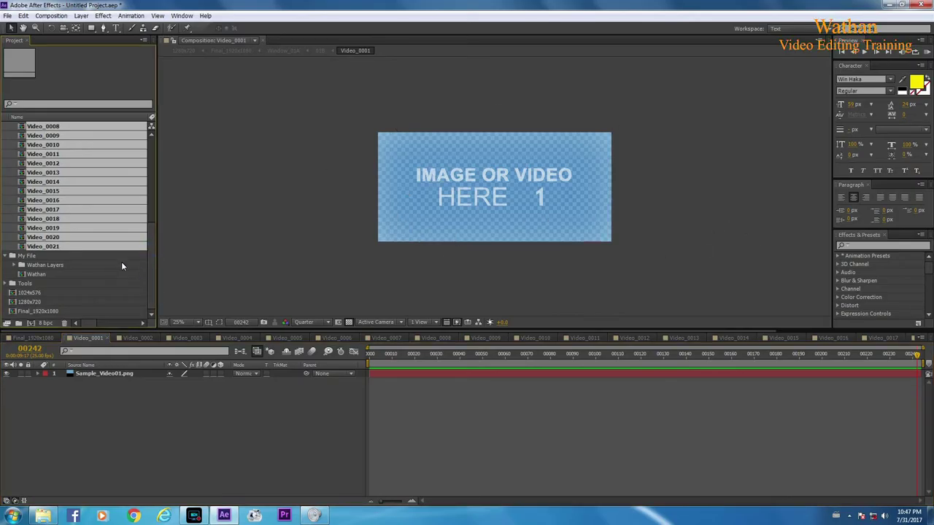
click(26, 256)
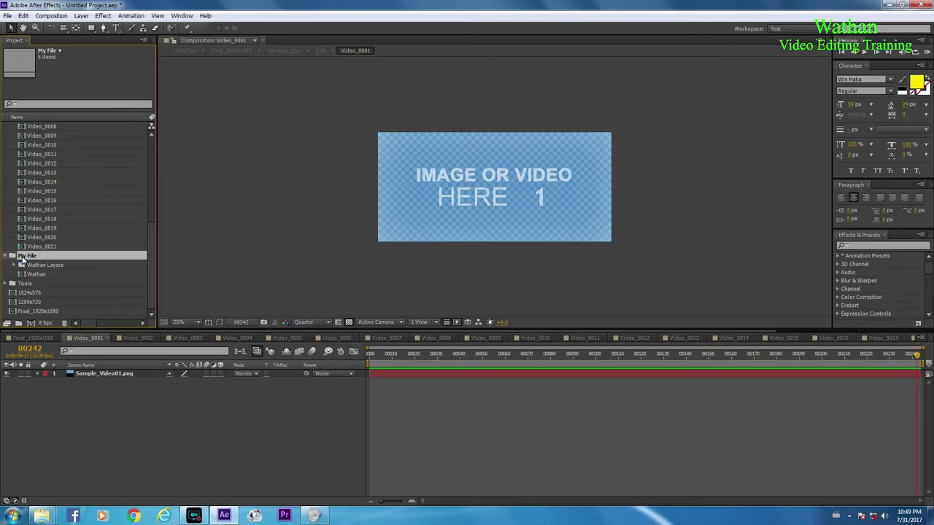
Import clips 00220 through 00258 (.MTS) from Desktop > New folder (5) into My File.
key(ctrl+i)
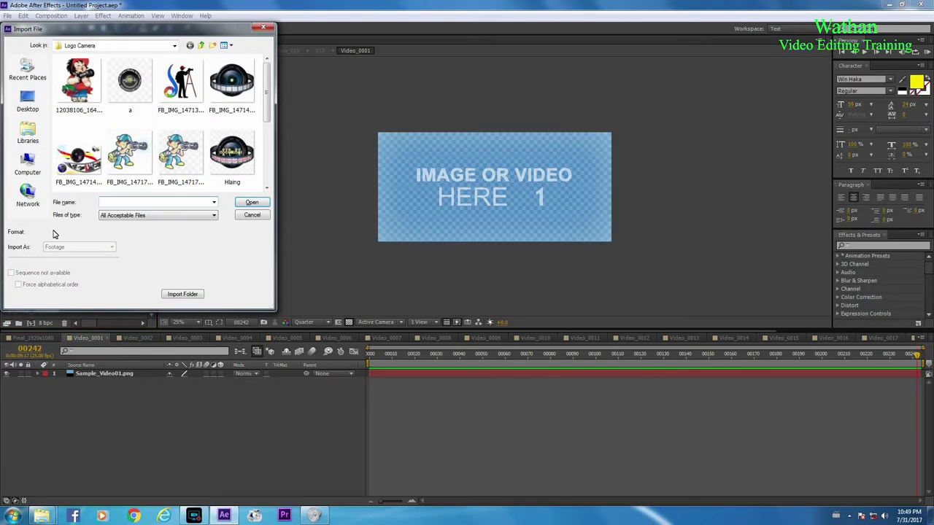
click(28, 102)
drag(266, 73, 269, 128)
double_click(128, 155)
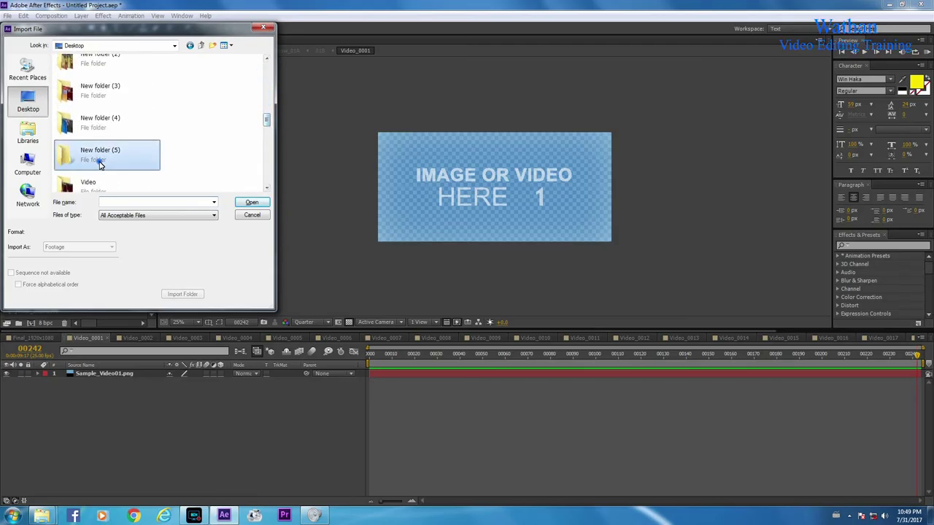
click(129, 109)
drag(267, 98, 265, 184)
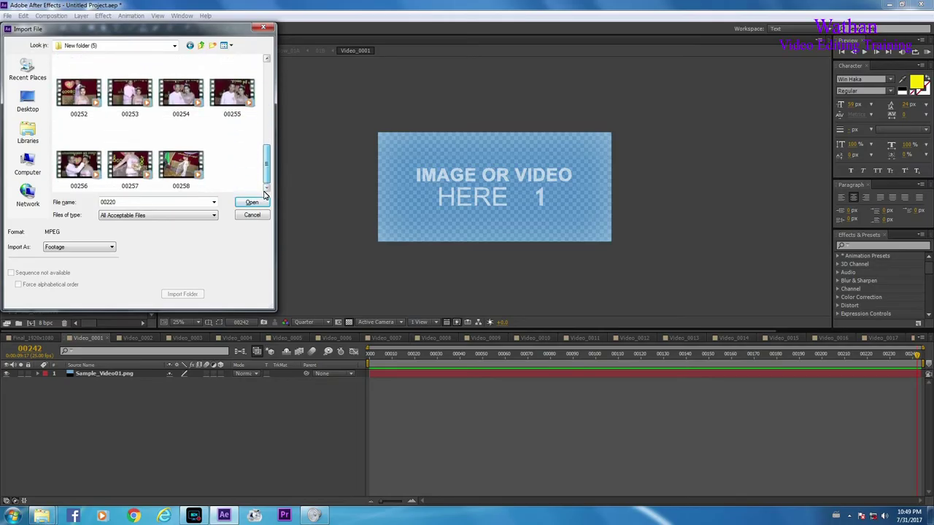
shift+click(187, 180)
click(252, 202)
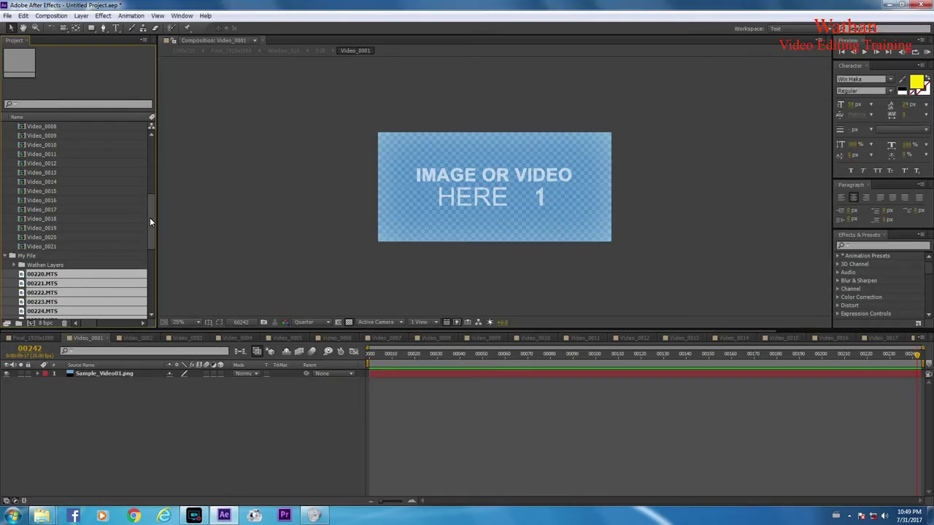
drag(149, 218, 150, 235)
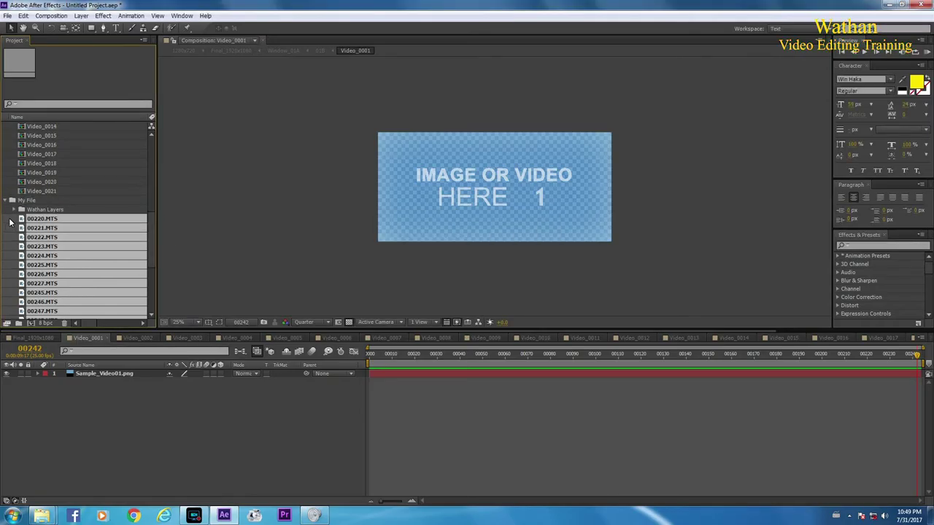
click(33, 219)
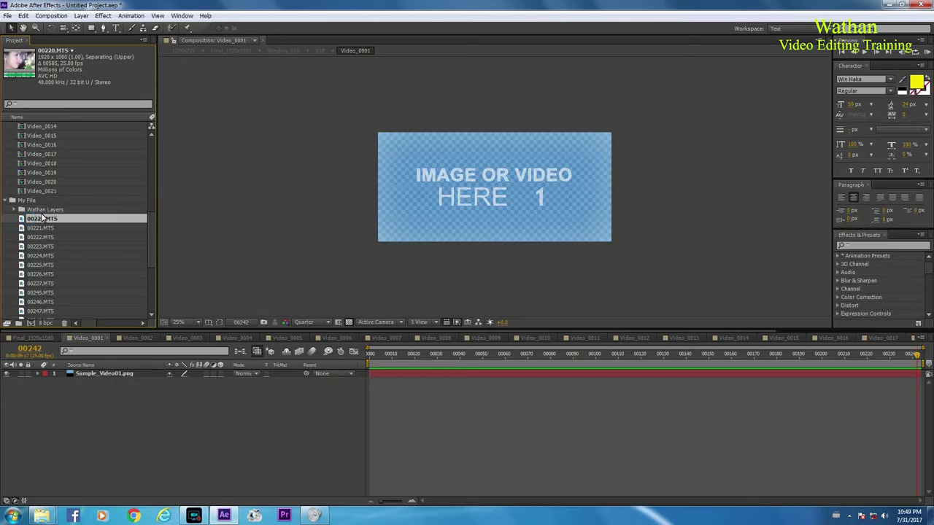
Place 00220.MTS into Video_0001 over its placeholder and nudge it slightly down.
drag(38, 221, 497, 194)
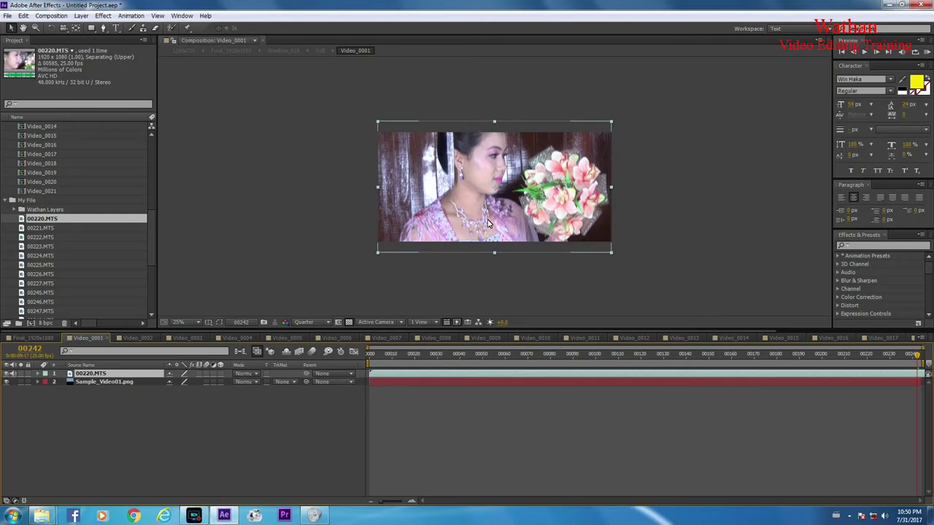
drag(488, 219, 488, 223)
key(shift+Down)
key(shift+Down)
key(shift+Down)
key(shift+Down)
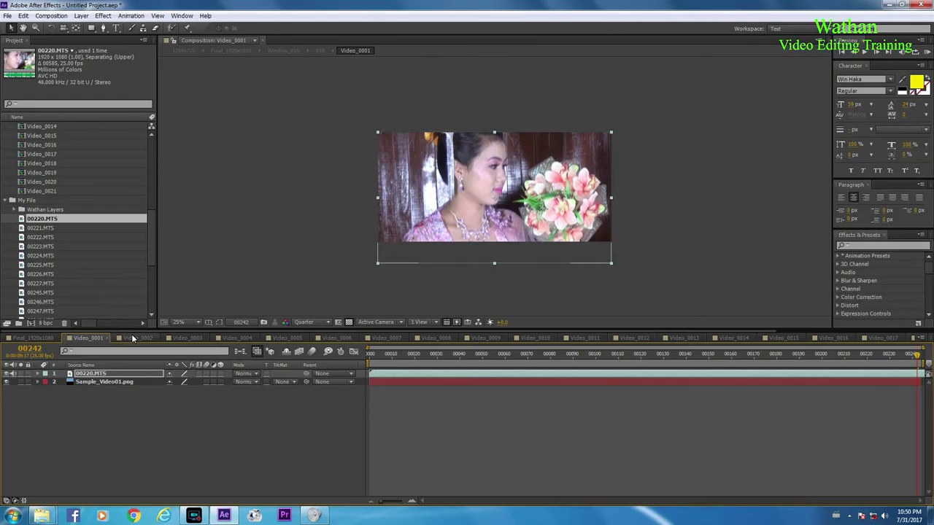
Switch to the Video_0002 composition with its IMAGE OR VIDEO HERE 2 placeholder.
click(133, 337)
click(103, 338)
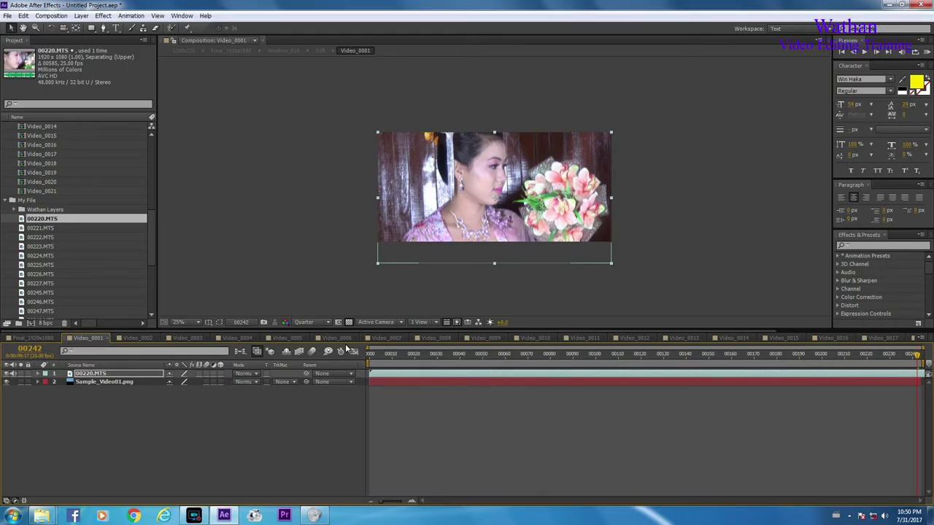
click(136, 339)
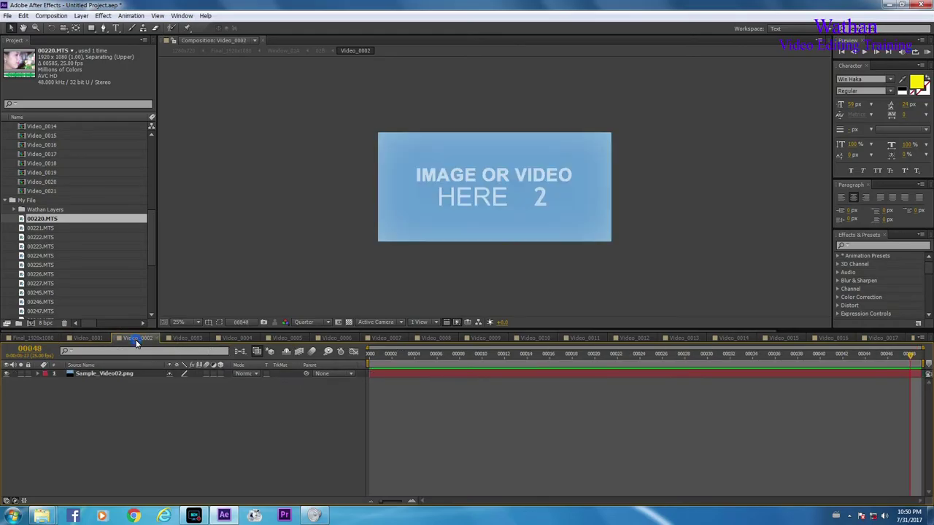
Place clips 00221, 00222 and 00223.MTS into Video_0002, Video_0003 and Video_0004, nudging 00222 upward.
drag(40, 228, 492, 199)
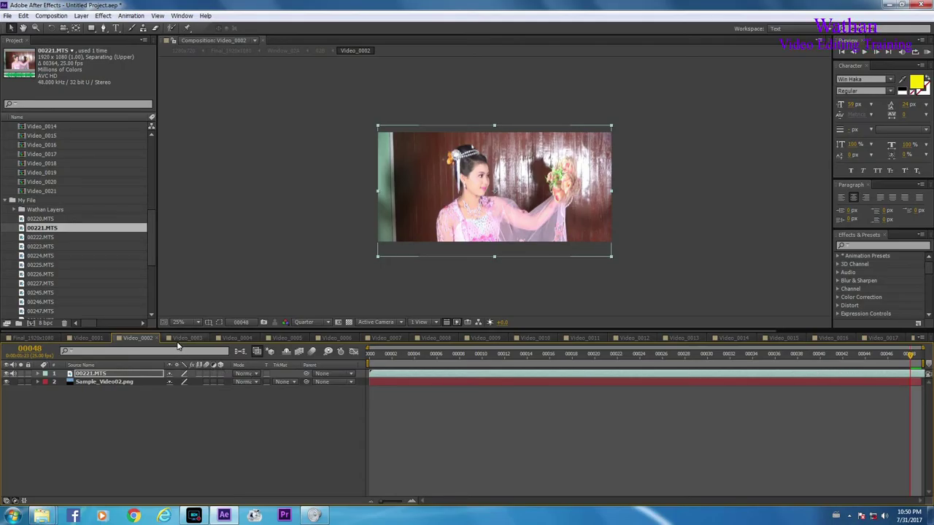
click(185, 339)
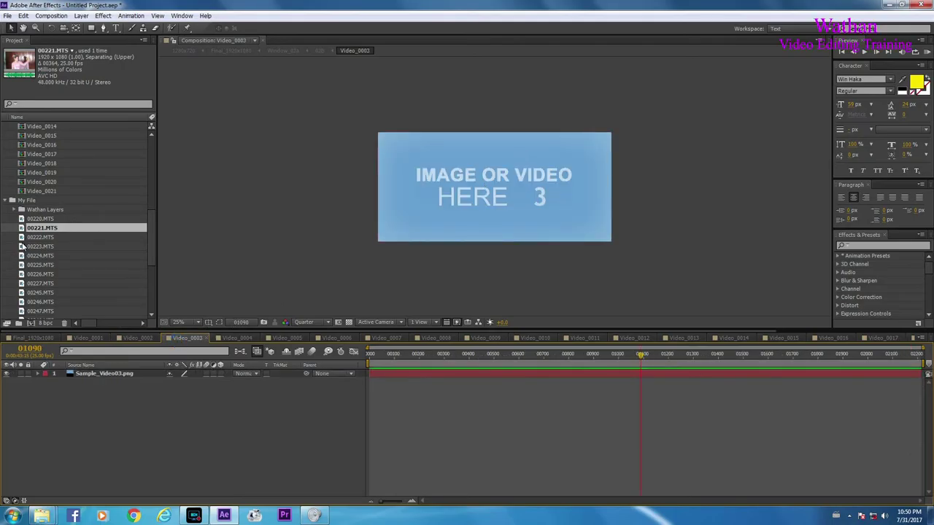
drag(34, 242, 496, 202)
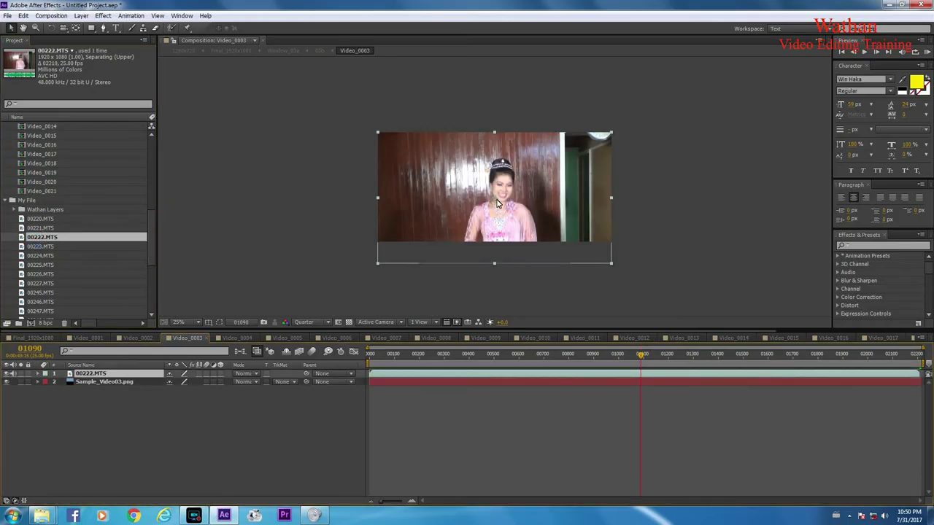
key(shift+Up)
key(shift+Up)
key(shift+Up)
key(shift+Up)
key(shift+Up)
key(shift+Up)
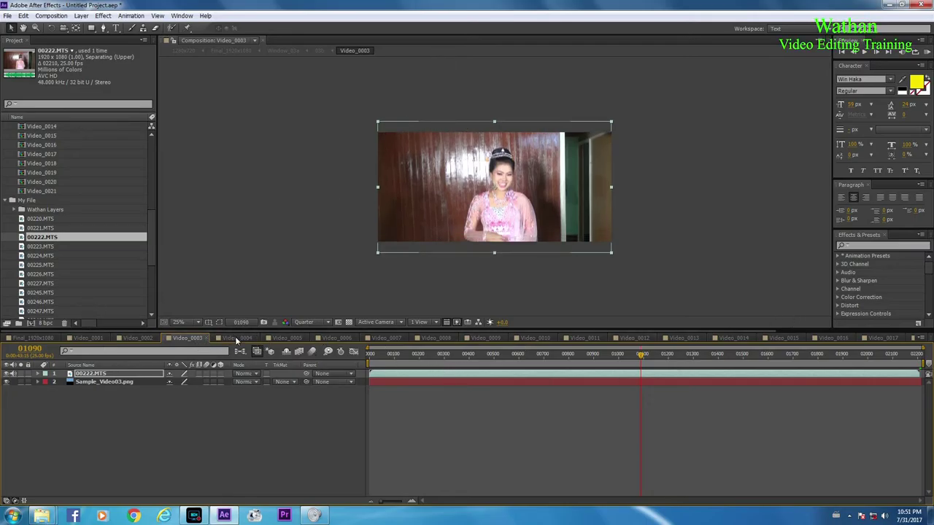
click(238, 339)
drag(40, 250, 442, 200)
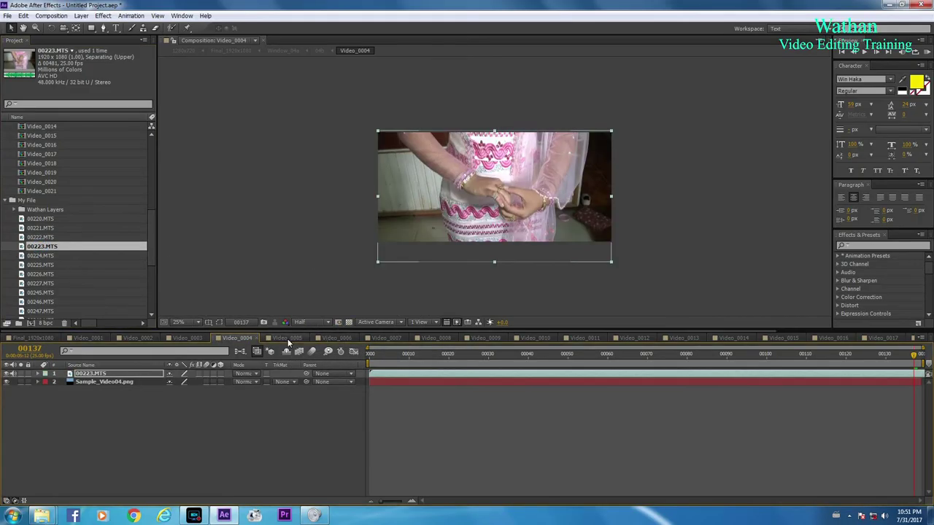
Place clips 00224, 00225 and 00226.MTS into Video_0005, Video_0006 and Video_0007, nudging 00225 up.
click(281, 338)
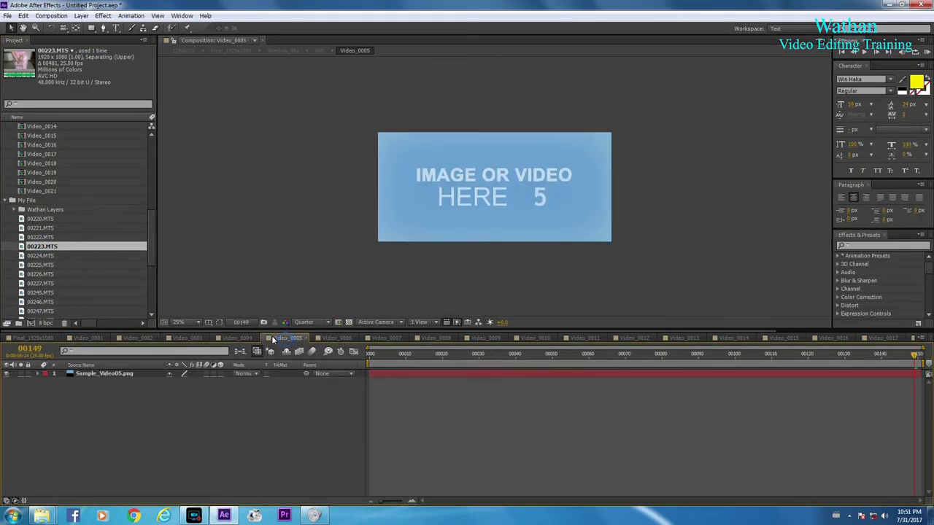
click(45, 255)
drag(45, 255, 499, 201)
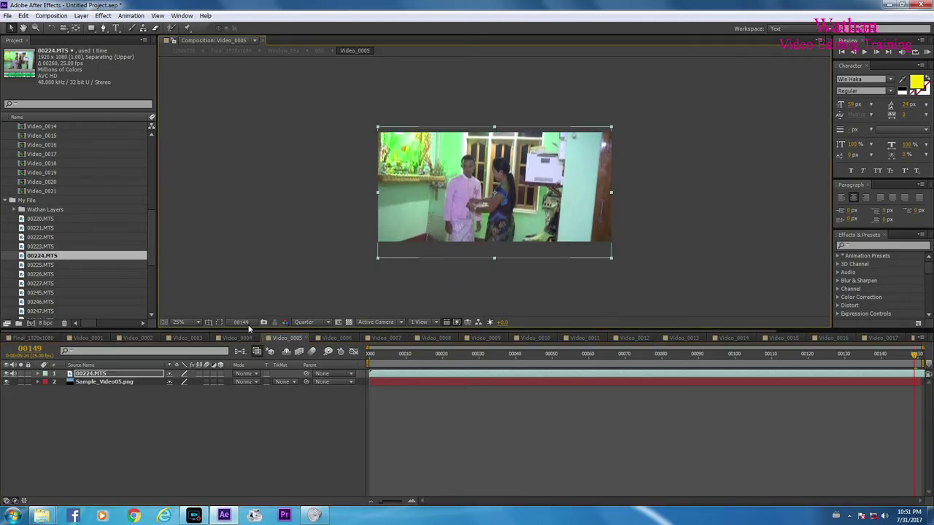
click(328, 338)
drag(45, 266, 475, 204)
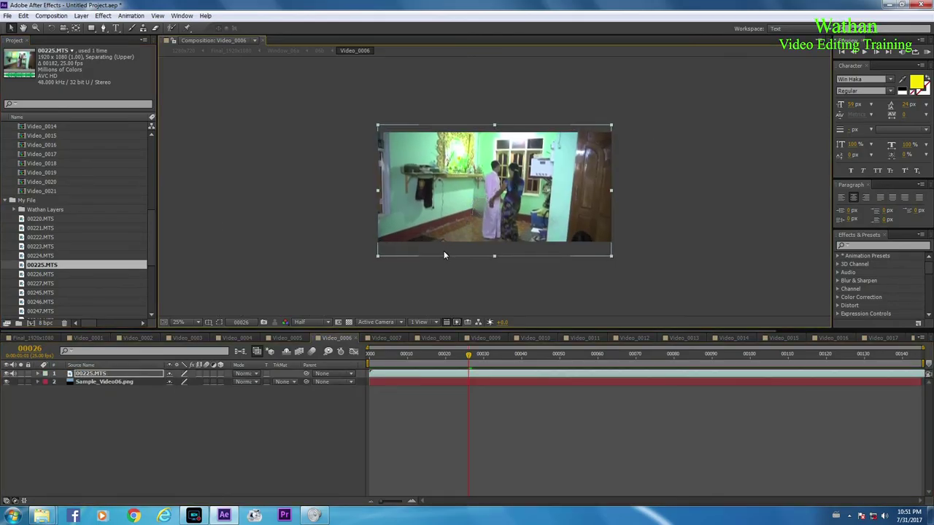
drag(467, 211, 466, 206)
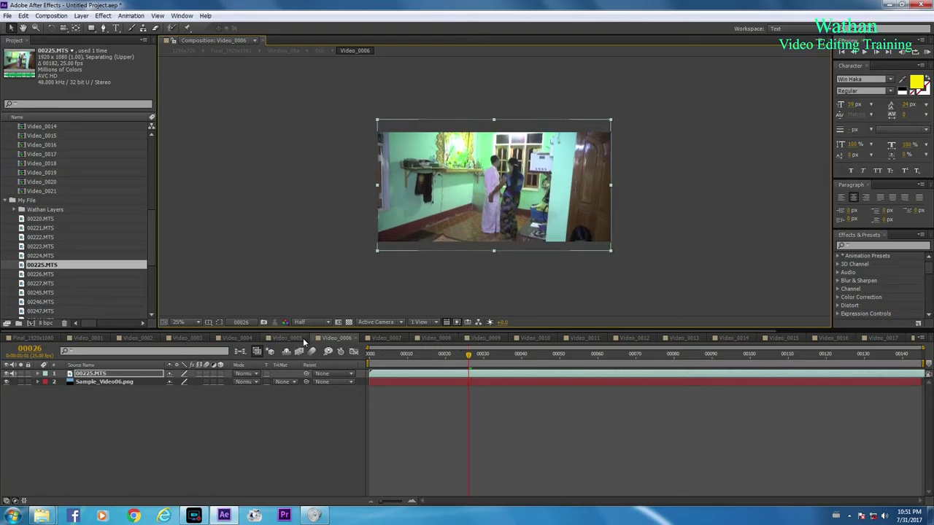
click(375, 339)
drag(48, 273, 492, 188)
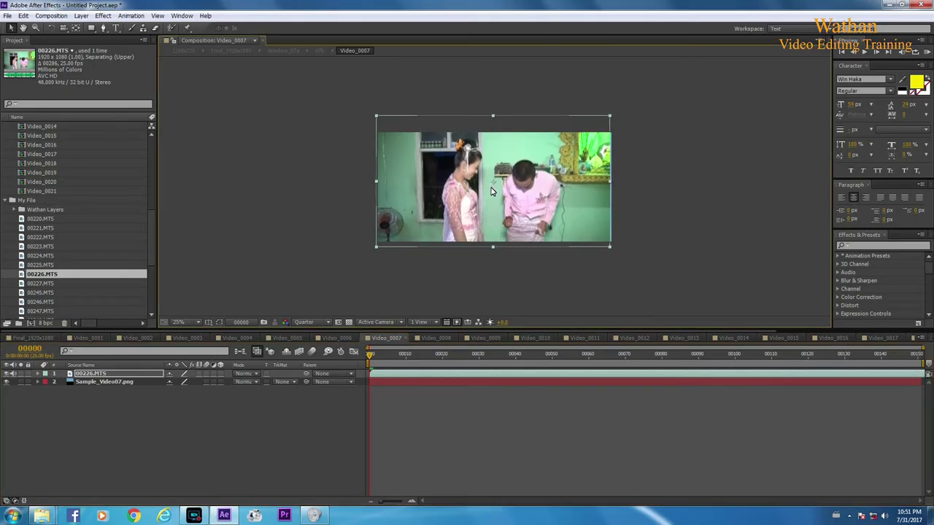
Drop clip 00227.MTS into Video_0008 and 00245.MTS into Video_0009.
click(437, 337)
click(42, 284)
drag(42, 286, 495, 185)
click(474, 336)
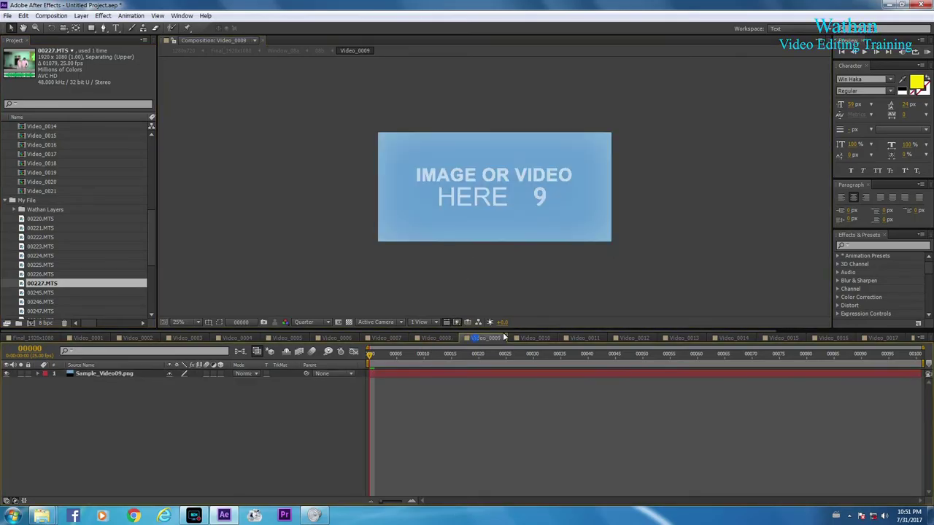
click(38, 293)
drag(35, 296, 495, 197)
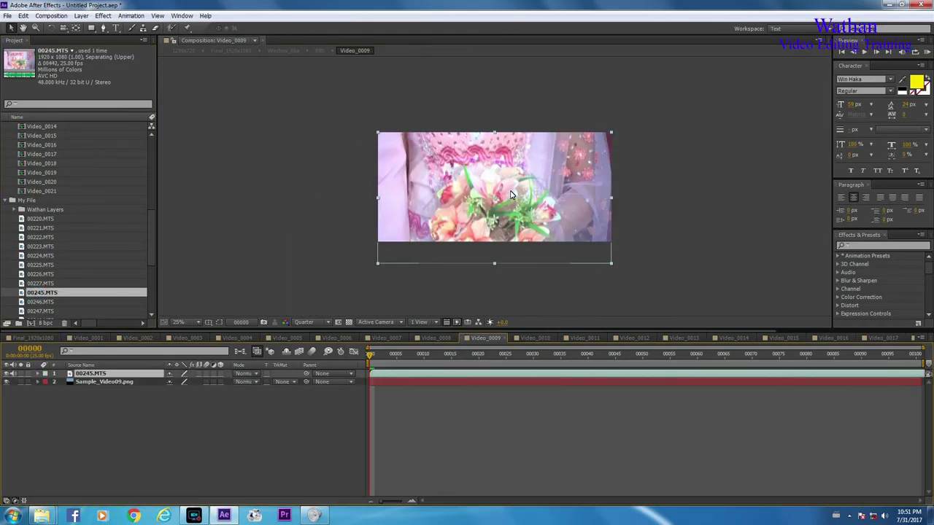
Drop clip 00246.MTS into Video_0010 and 00247.MTS into Video_0011.
click(528, 340)
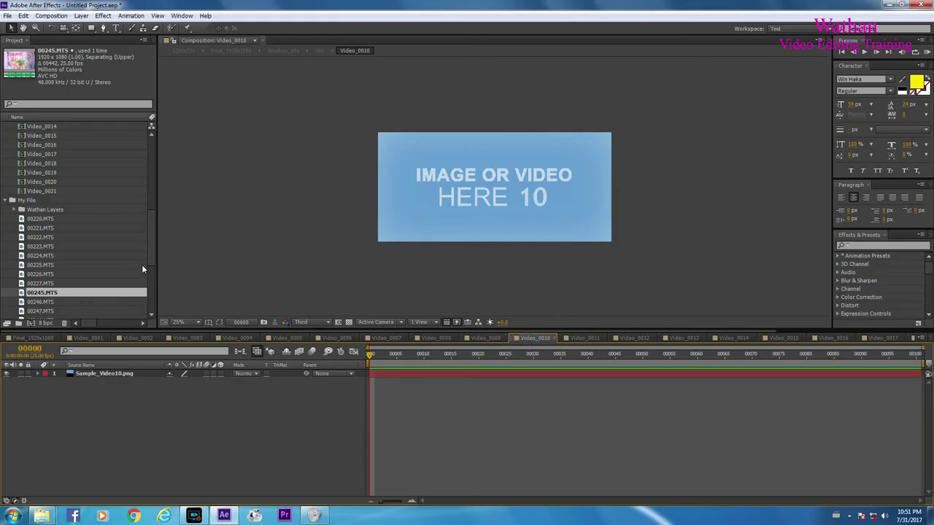
scroll(152, 261, down, 2)
click(32, 284)
drag(32, 284, 509, 191)
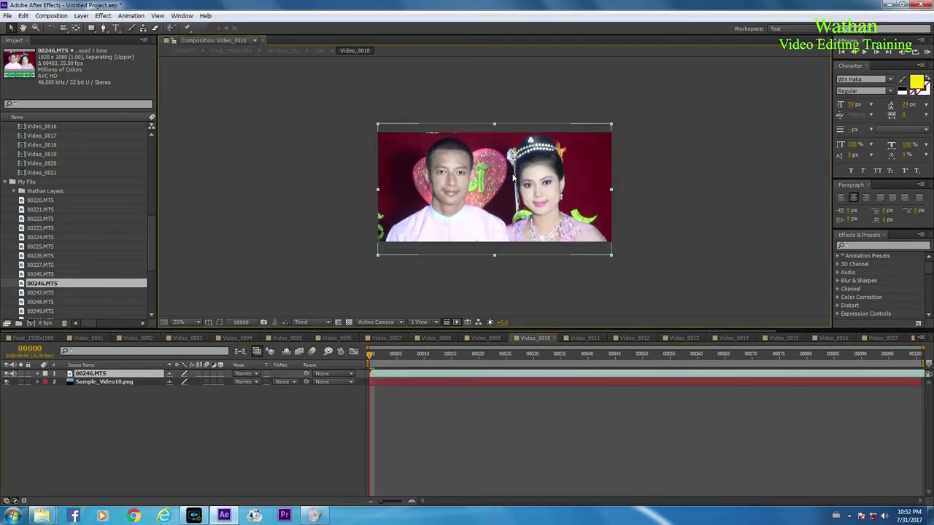
click(575, 338)
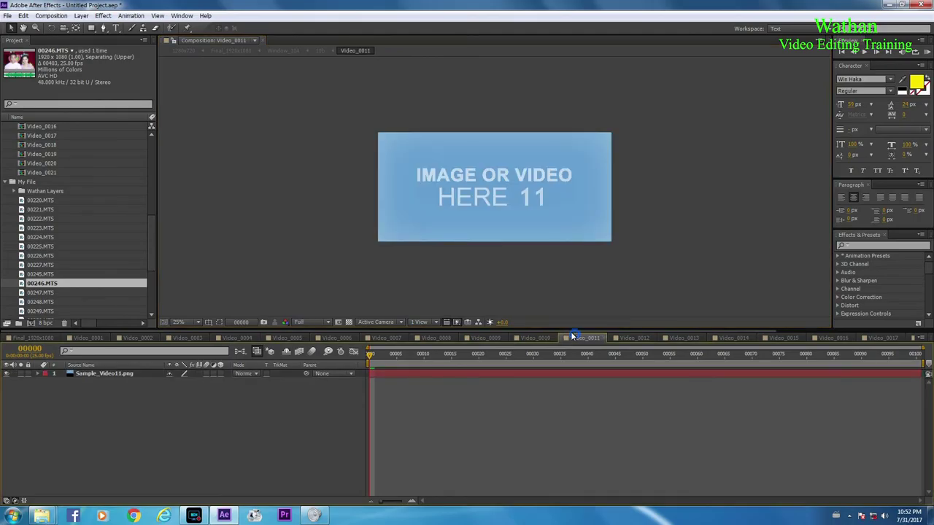
drag(230, 299, 484, 202)
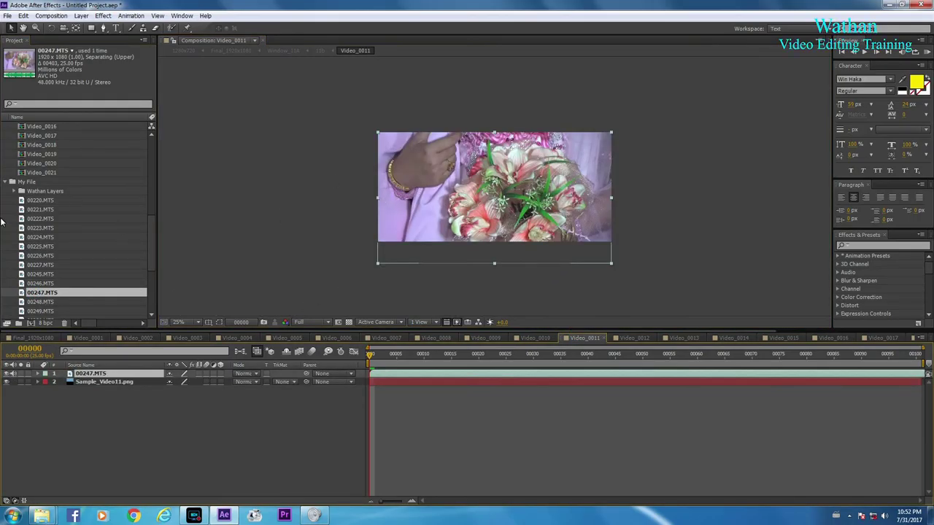
scroll(155, 237, up, 2)
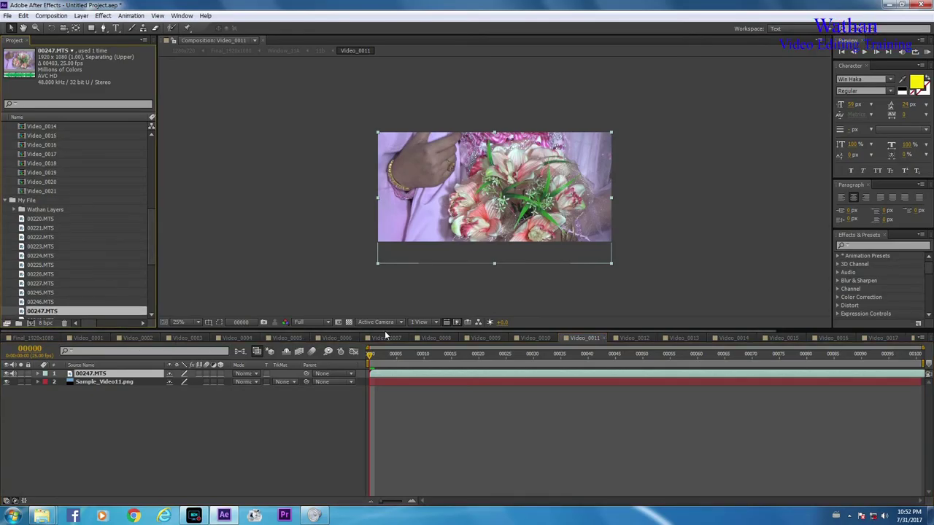
In Final_1920x1080, scrub from frame 00317 to 00500 and settle on frame 00408.
click(29, 338)
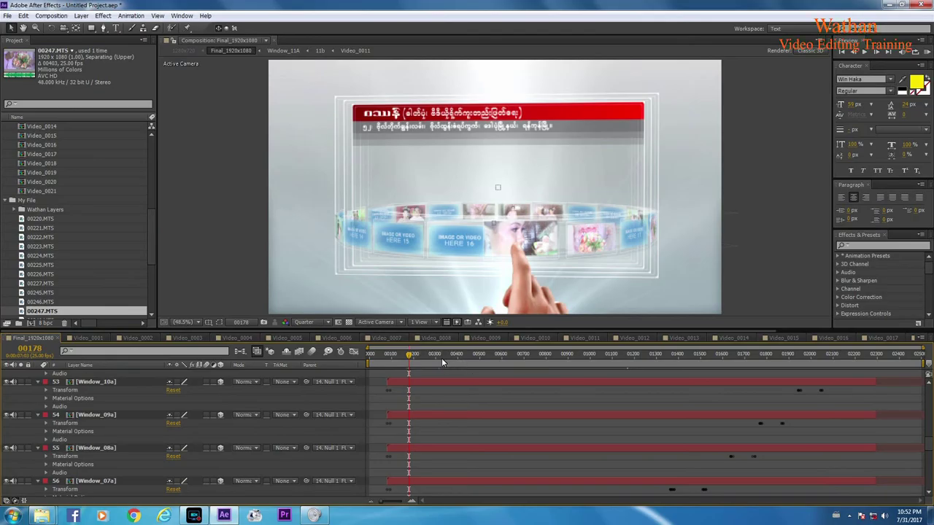
click(439, 355)
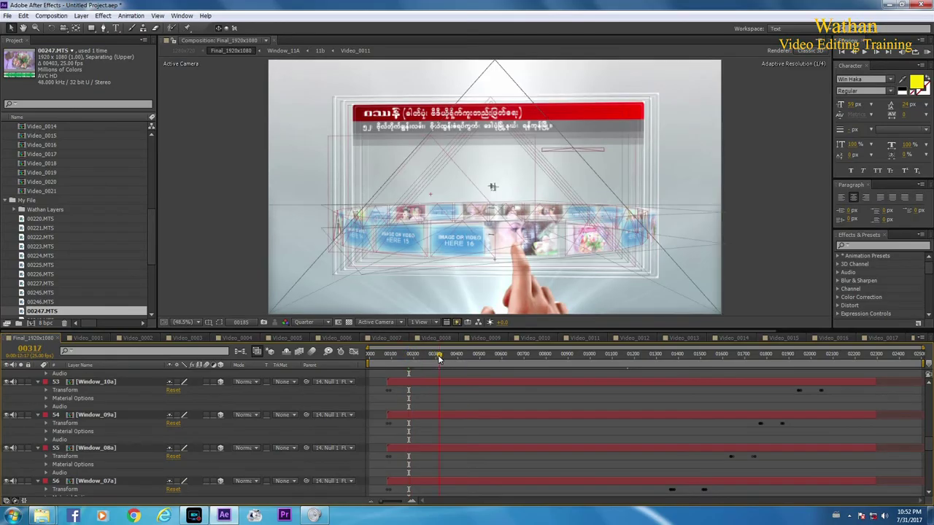
drag(445, 358, 471, 359)
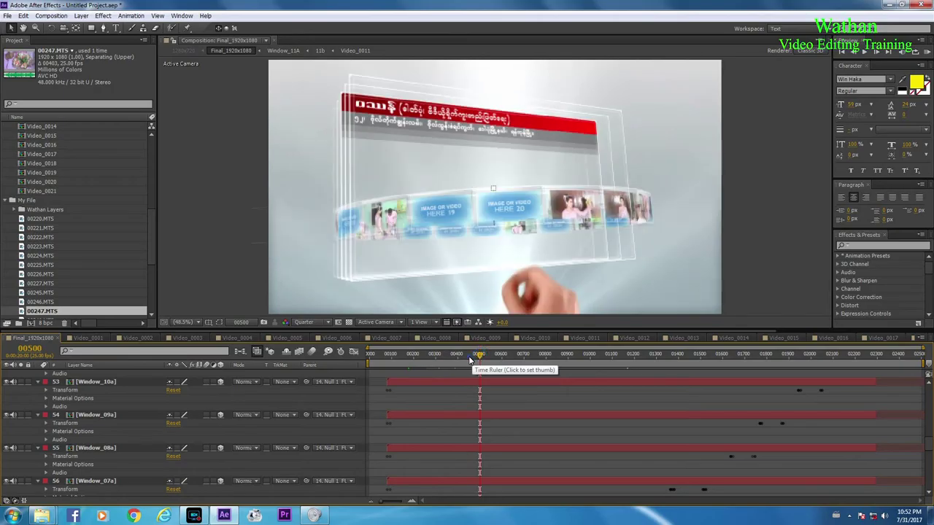
drag(459, 358, 459, 358)
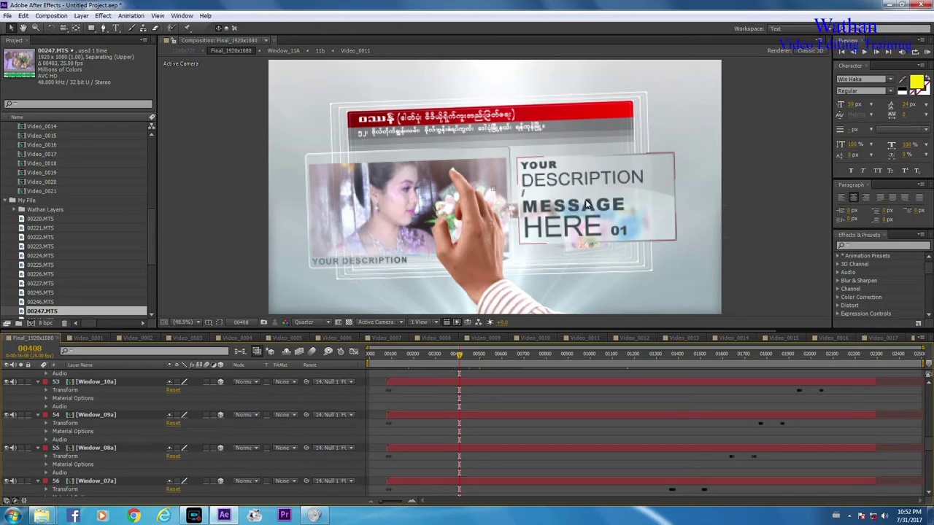
Close all the finished Video_0001 to Video_0017 placeholder composition tabs.
click(101, 339)
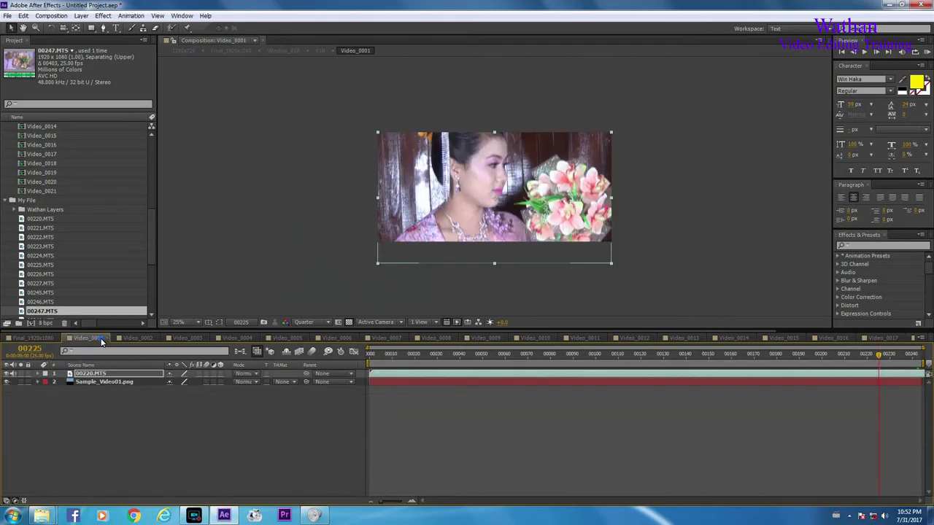
click(108, 340)
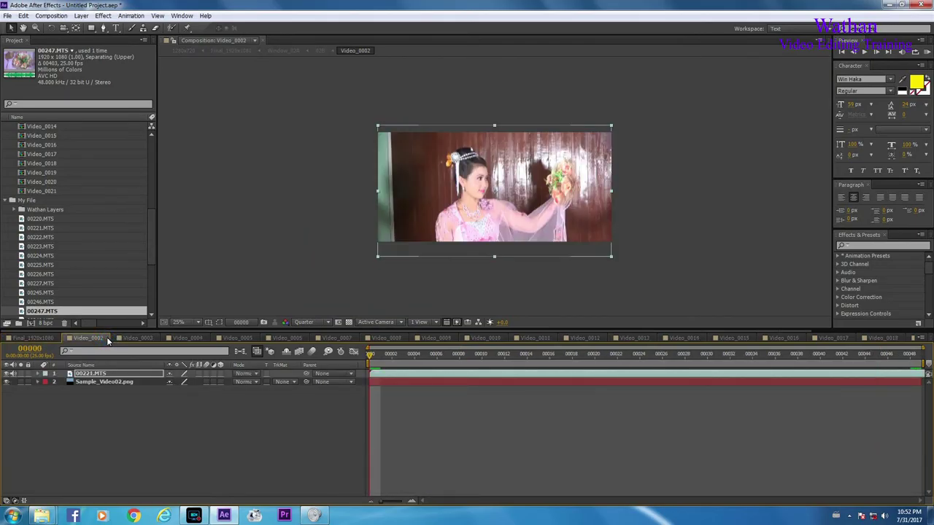
click(108, 340)
click(107, 340)
click(107, 339)
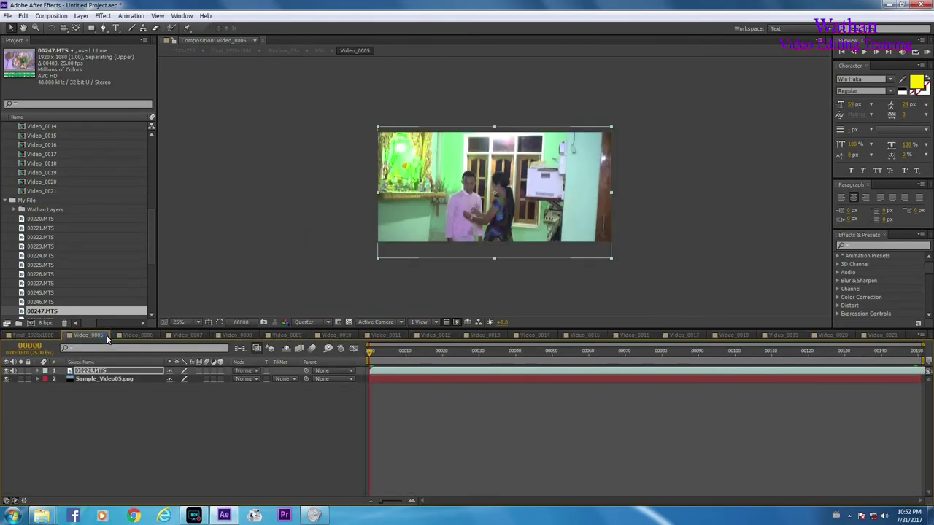
click(107, 340)
click(107, 340)
click(107, 339)
click(107, 340)
click(107, 340)
click(107, 340)
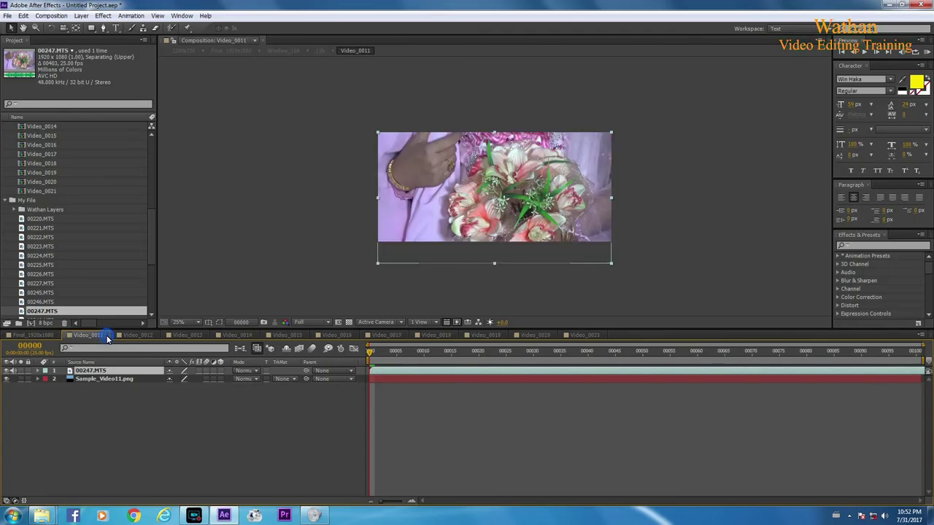
click(107, 336)
click(107, 336)
click(107, 336)
click(107, 336)
click(107, 336)
click(107, 336)
click(107, 336)
click(107, 336)
click(108, 336)
click(107, 336)
click(108, 337)
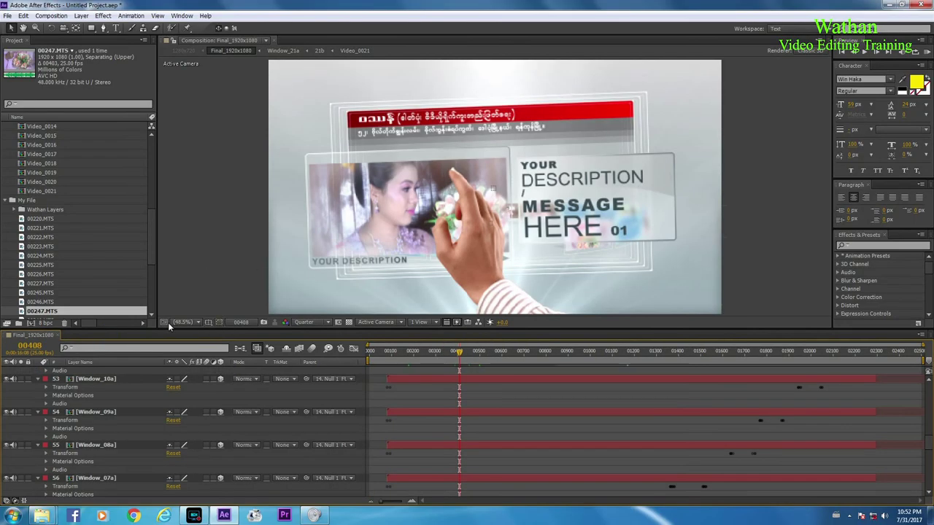
Inspect the description text panel, then select Text_Window_01 in the Project panel.
click(552, 195)
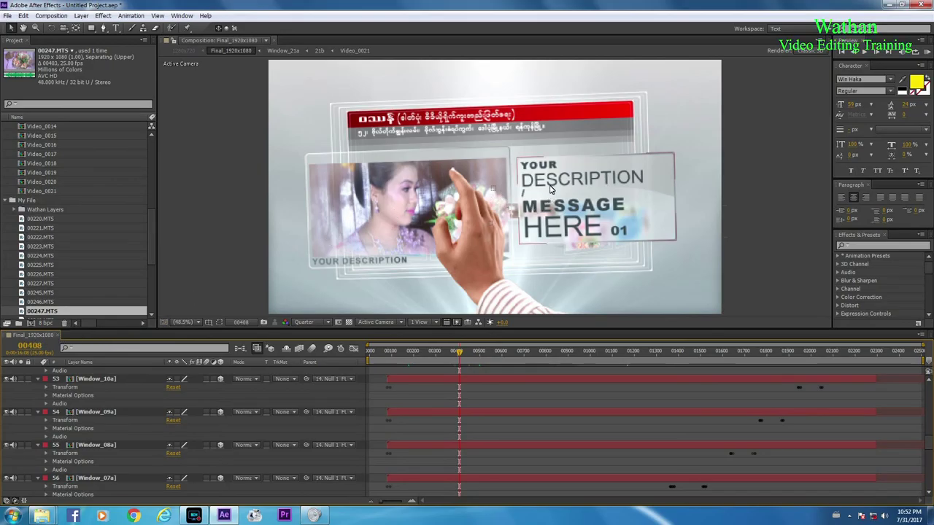
click(394, 212)
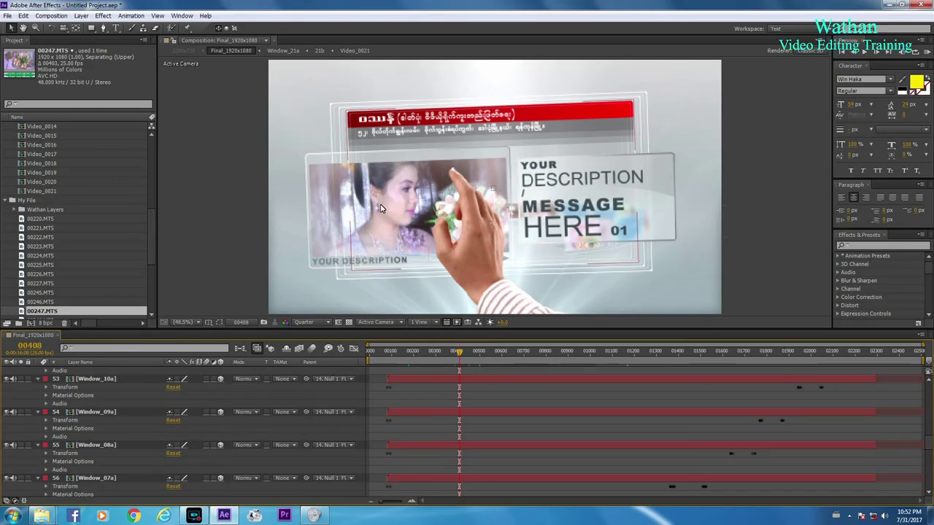
click(543, 203)
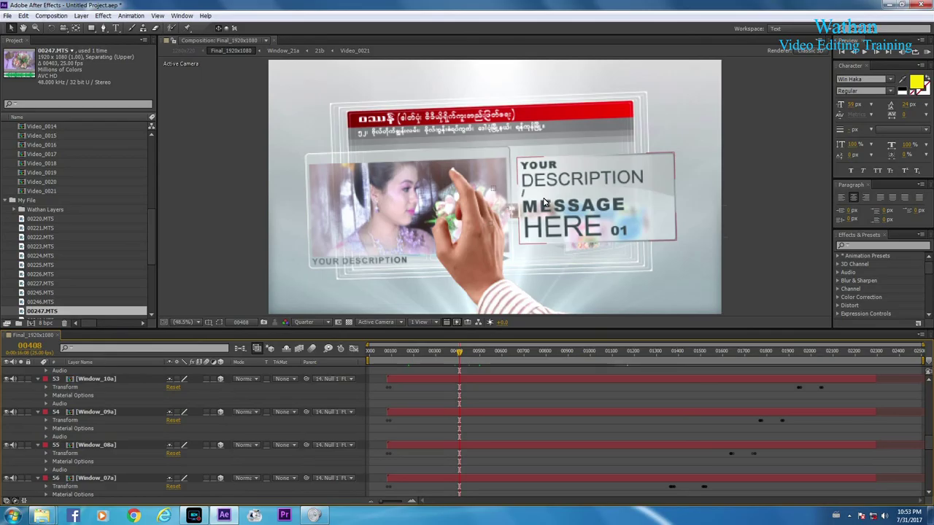
click(153, 210)
drag(155, 207, 154, 121)
click(60, 148)
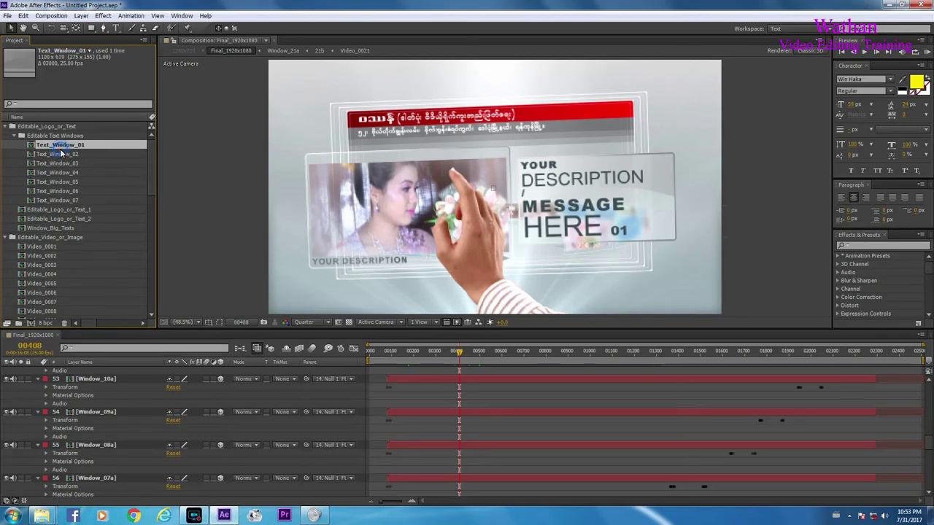
Open Text_Window_01 and delete its YOUR DESCRIPTION MESSAGE HERE 01 text layer.
double_click(60, 146)
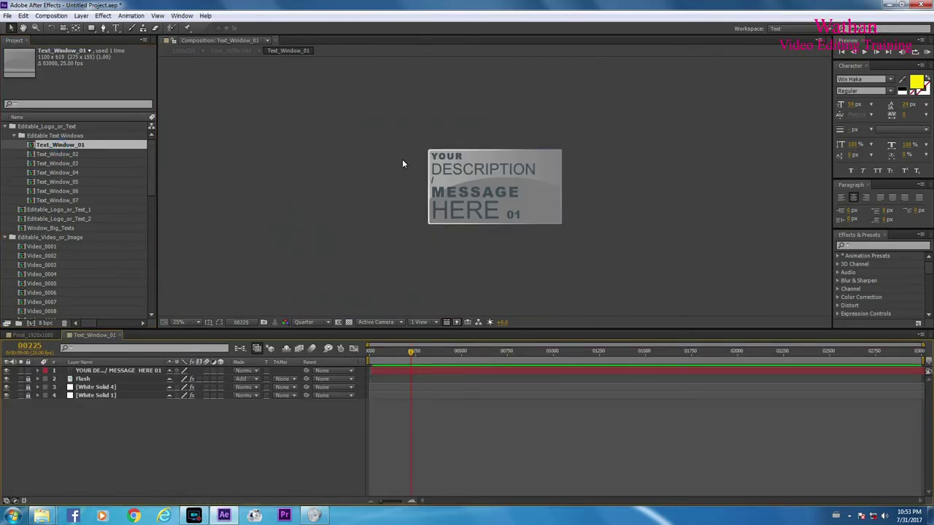
click(458, 176)
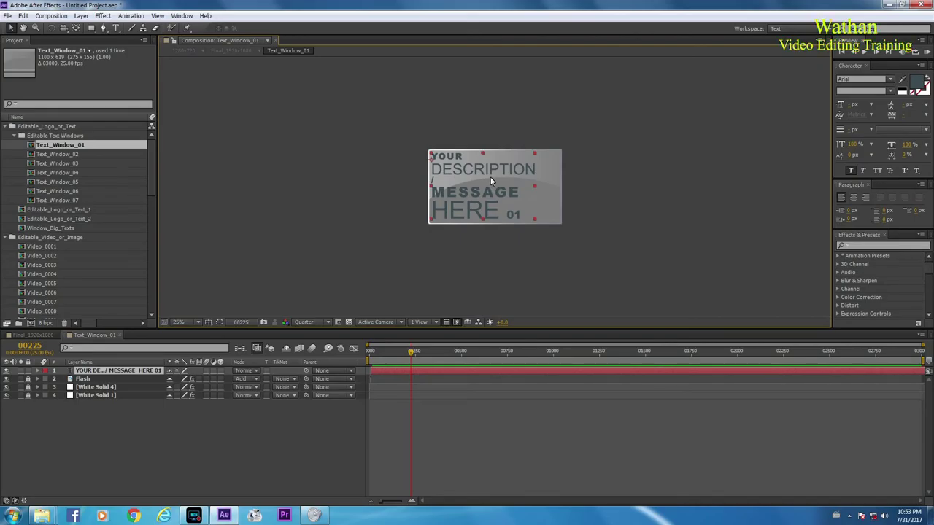
click(96, 371)
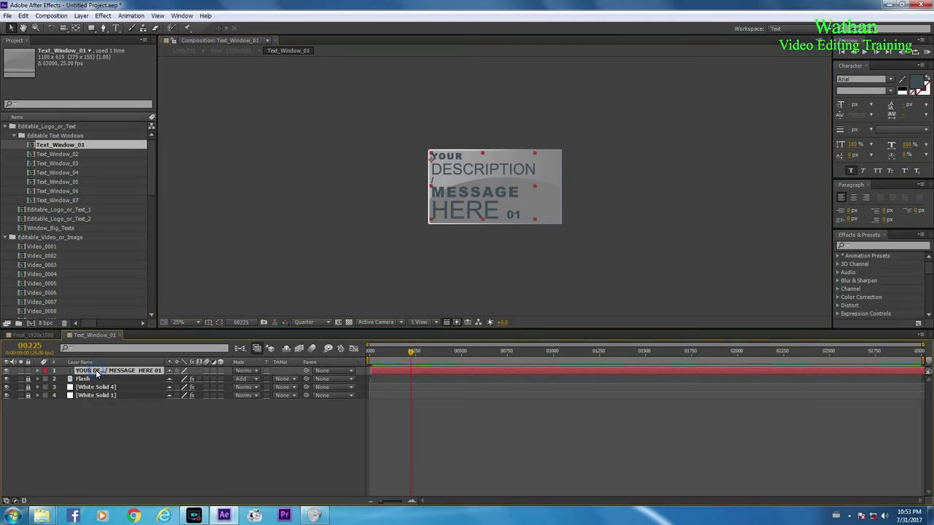
key(Delete)
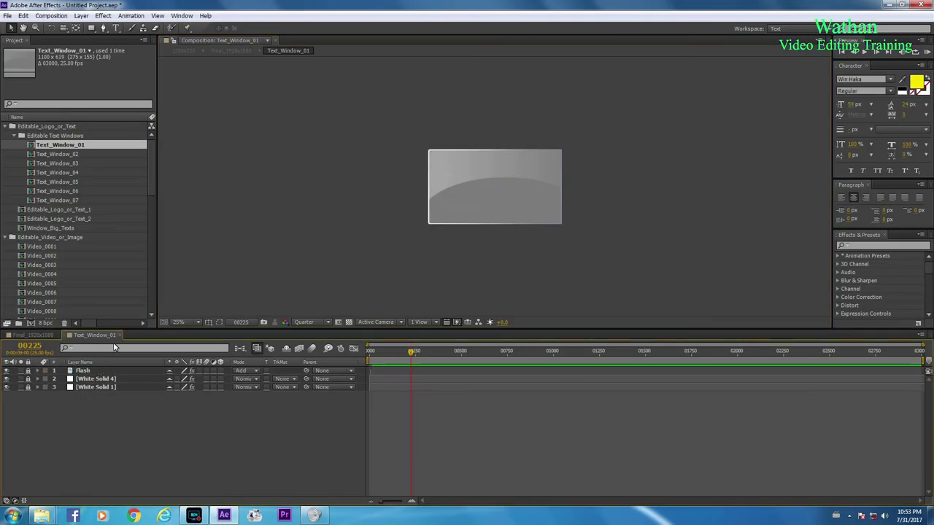
Type the Burmese title ('Company' in Win Haka), centre it in the window, and go to frame 00005.
click(116, 30)
click(444, 173)
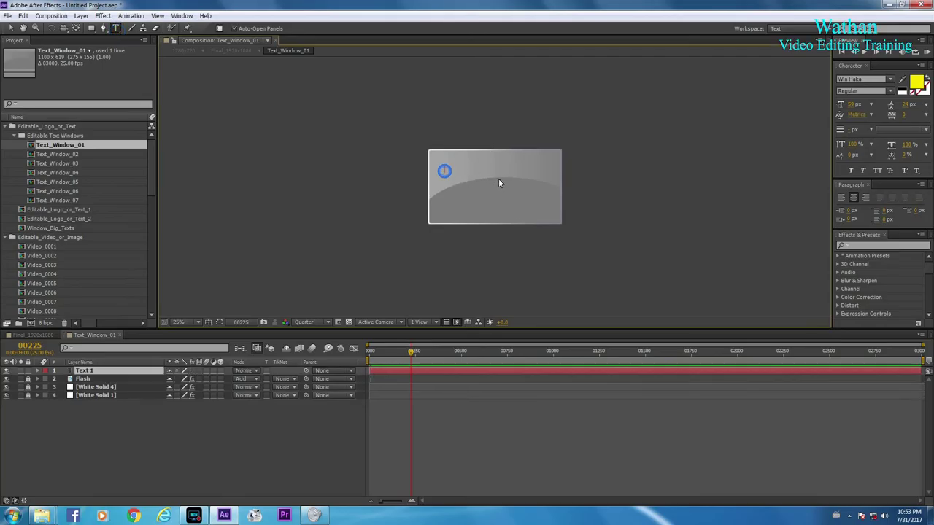
text(Company)
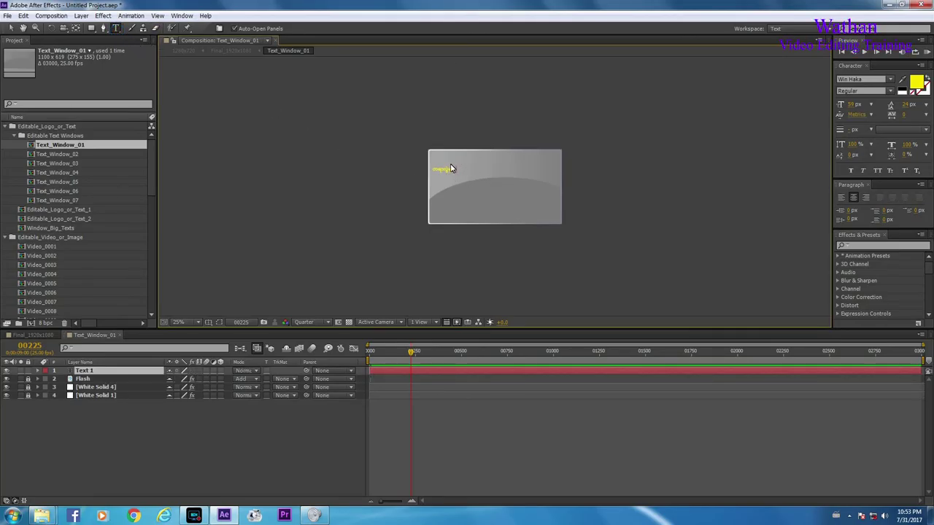
key(ctrl+a)
click(11, 28)
mouse_move(497, 181)
mouse_down()
mouse_move(487, 191)
mouse_move(508, 189)
mouse_up()
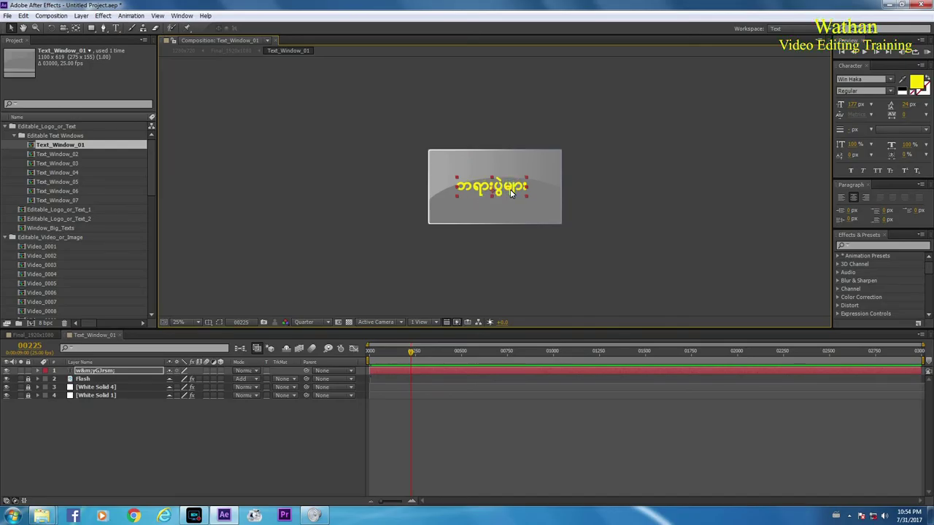
click(116, 28)
drag(458, 186, 526, 188)
drag(411, 356, 370, 356)
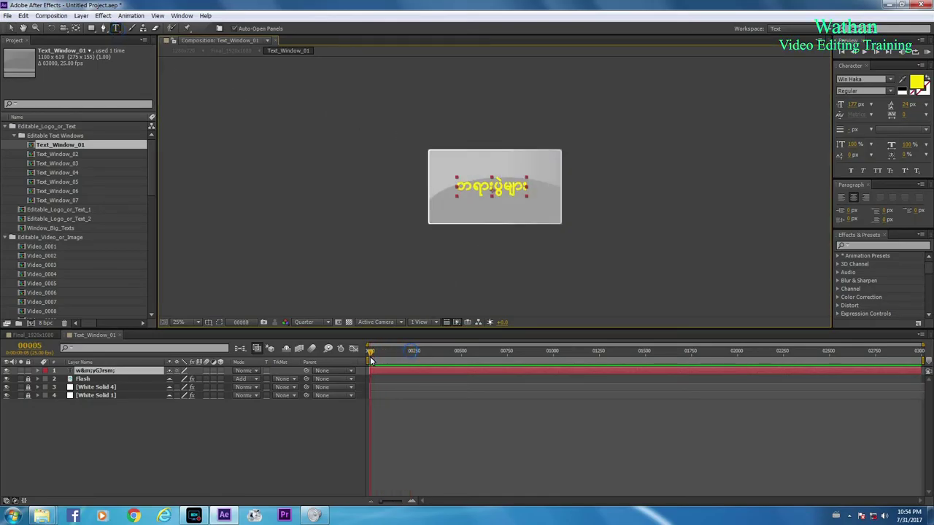
Browse presets in Bridge to Text > Animate In and apply Fade Up Characters.ffx.
right_click(865, 239)
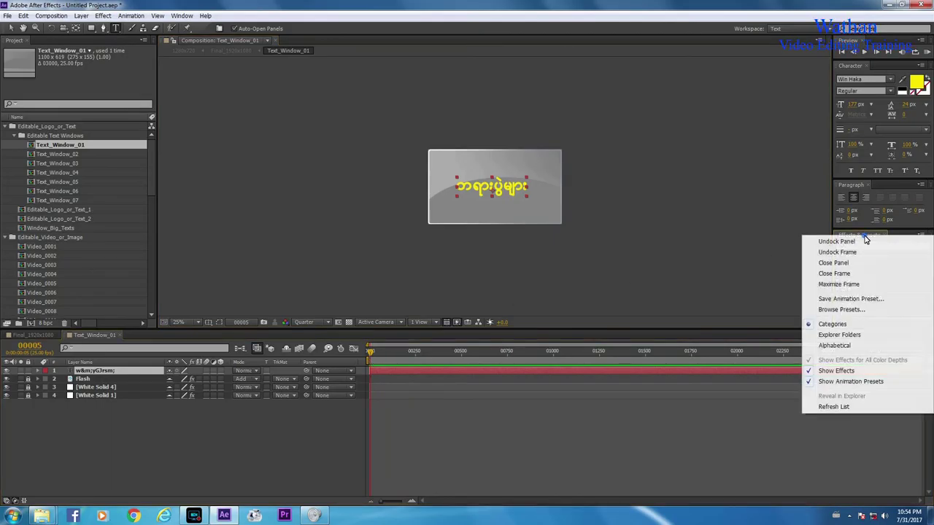
click(844, 310)
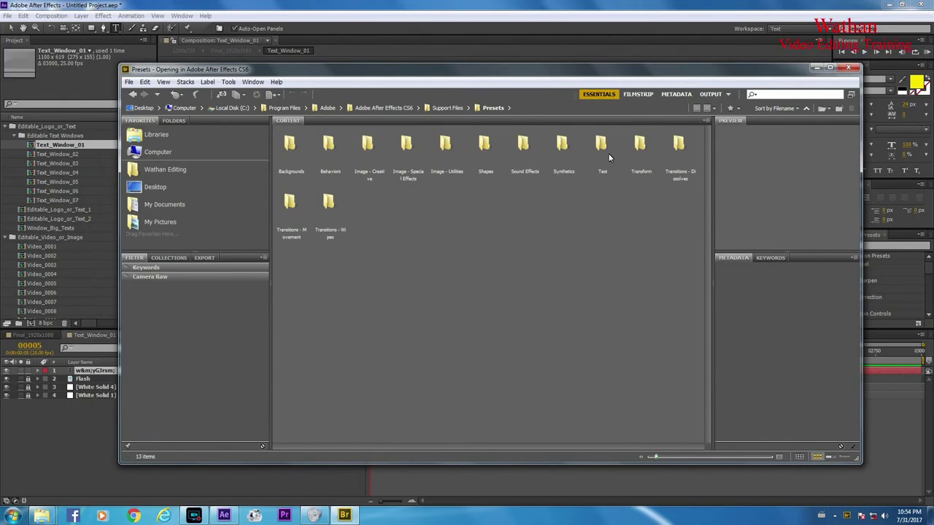
double_click(603, 146)
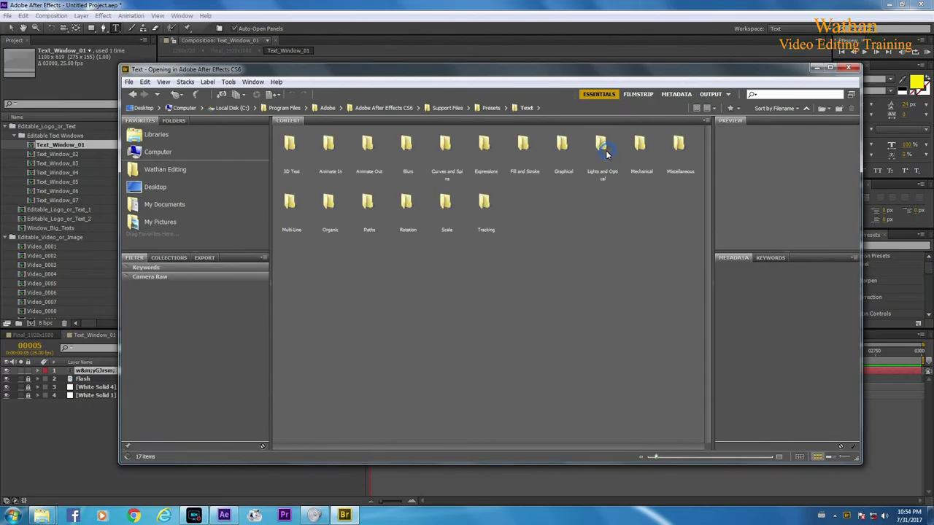
double_click(328, 143)
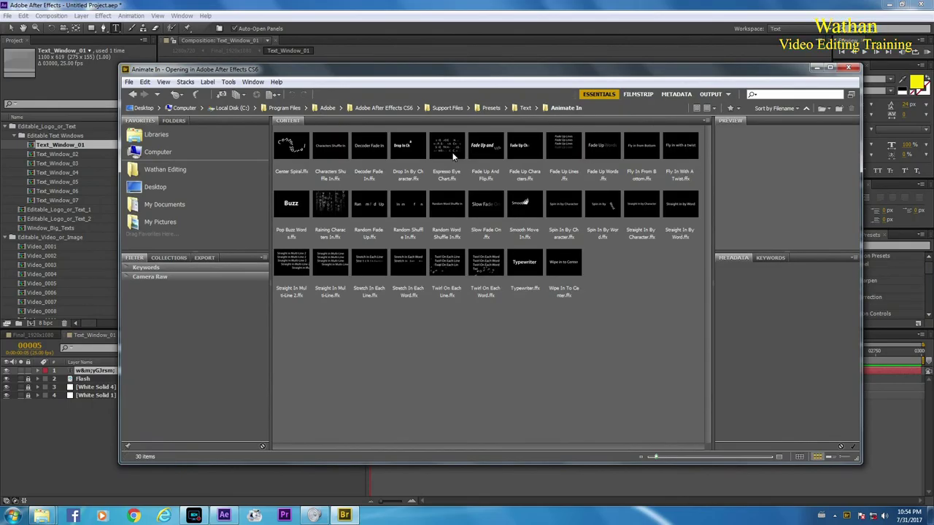
click(511, 150)
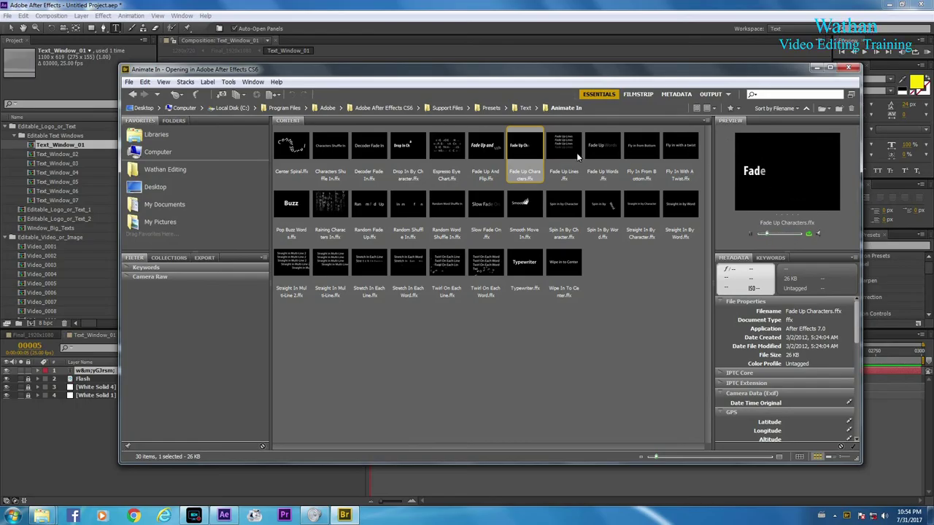
double_click(517, 149)
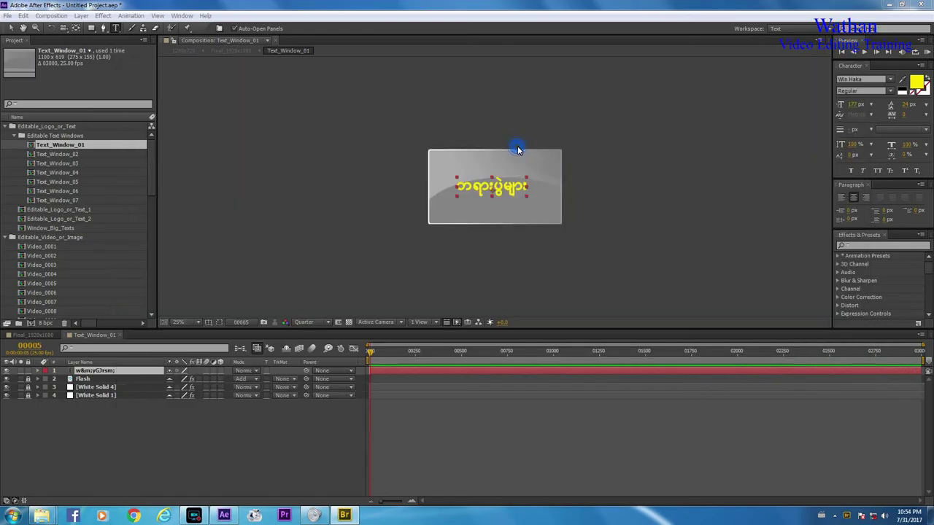
Preview the title's fade-up, then check it in Final_1920x1080 around frames 00218 to 00436.
key(space)
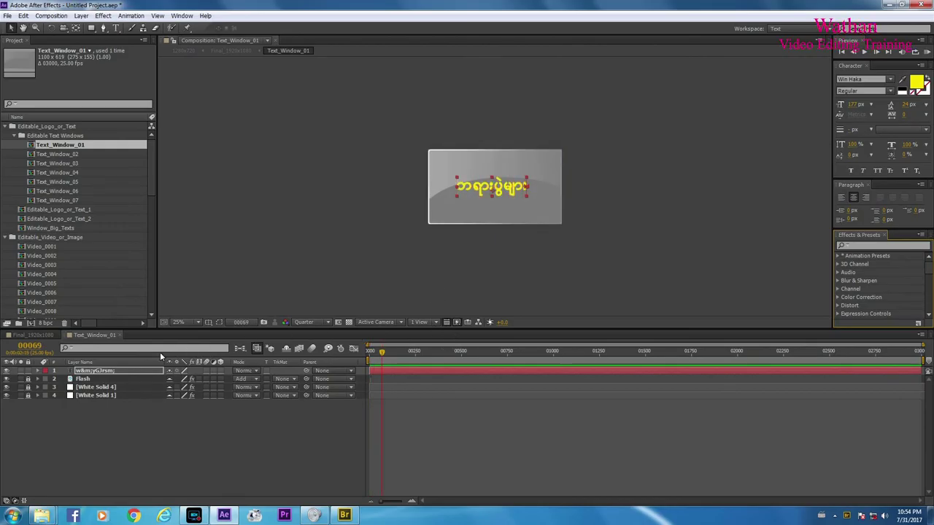
click(42, 332)
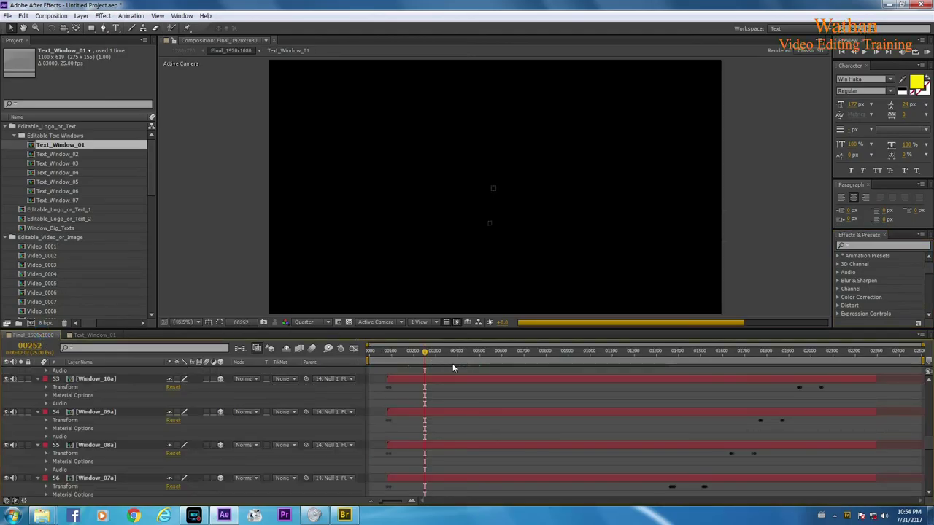
click(418, 359)
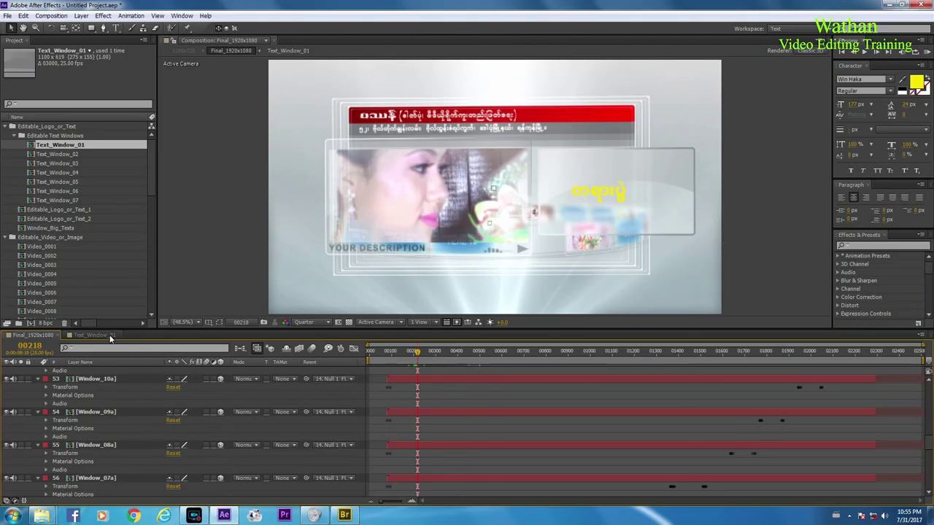
click(453, 353)
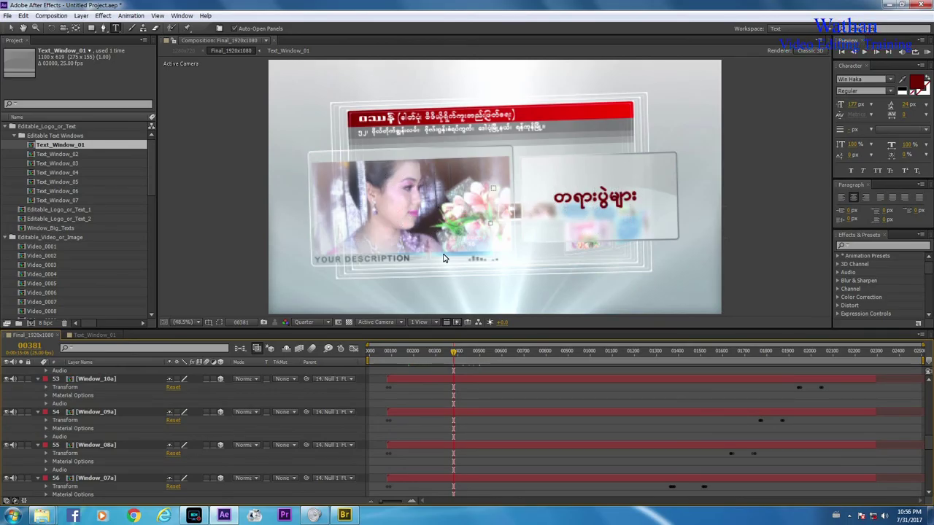
click(465, 351)
click(443, 351)
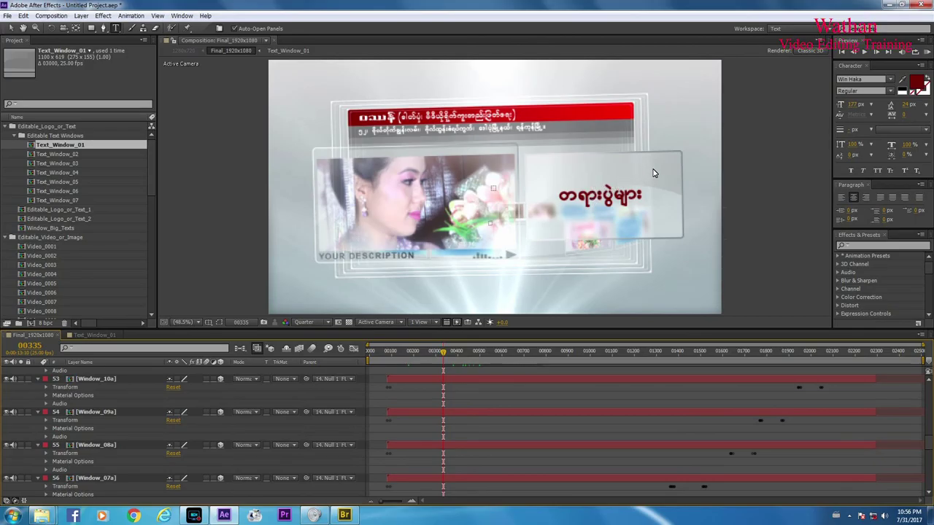
Scrub Final_1920x1080 ahead to frame 01225 and select the MESSAGE HERE 02 text window.
click(11, 27)
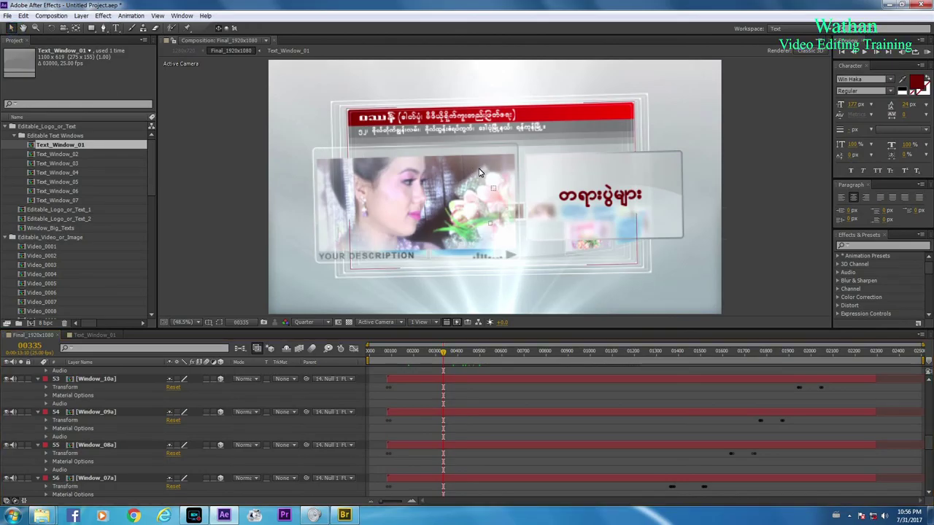
click(669, 162)
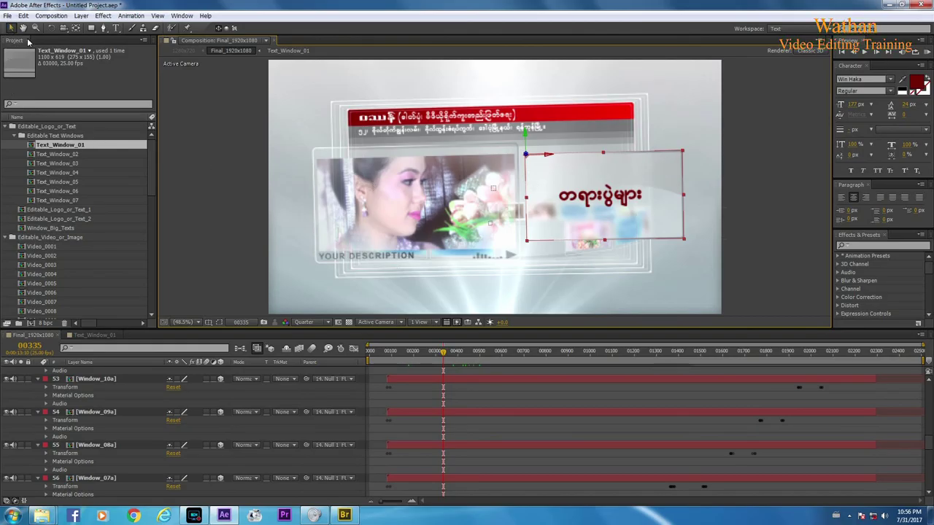
click(458, 354)
click(474, 355)
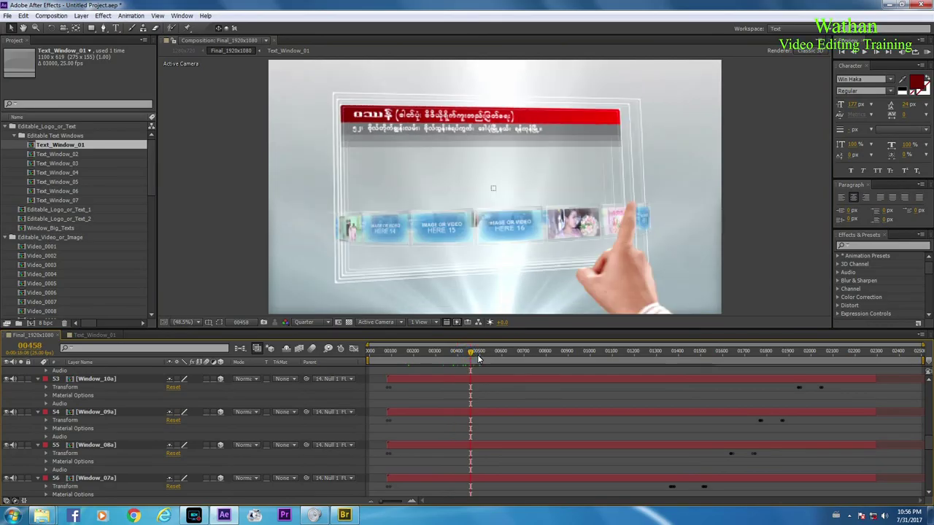
click(481, 355)
click(639, 355)
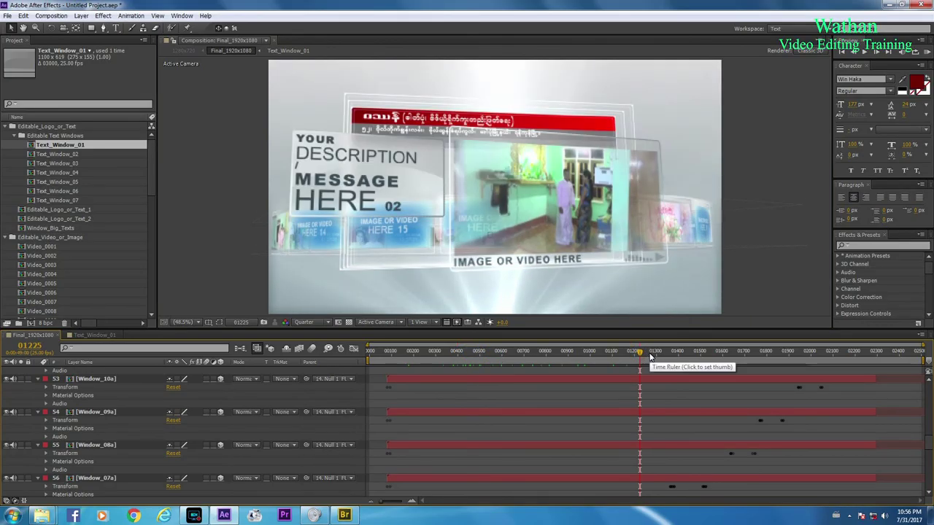
click(367, 203)
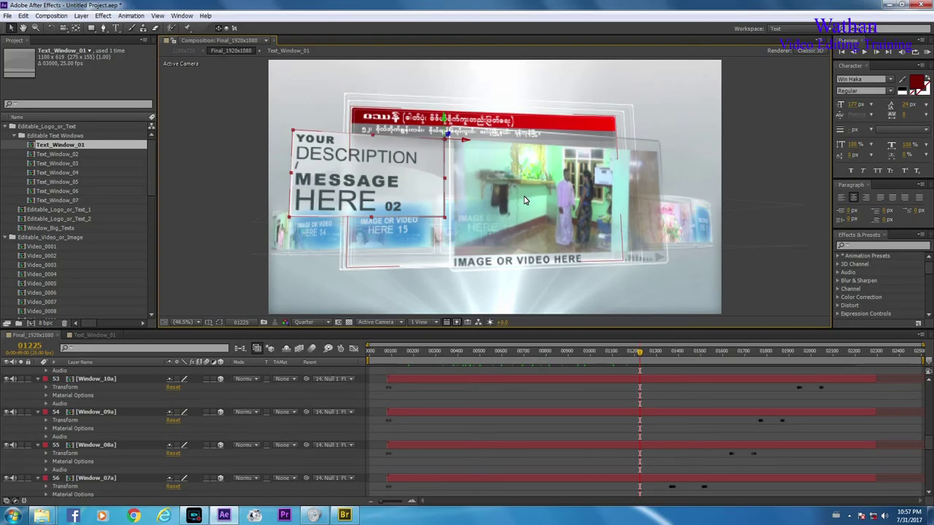
click(356, 165)
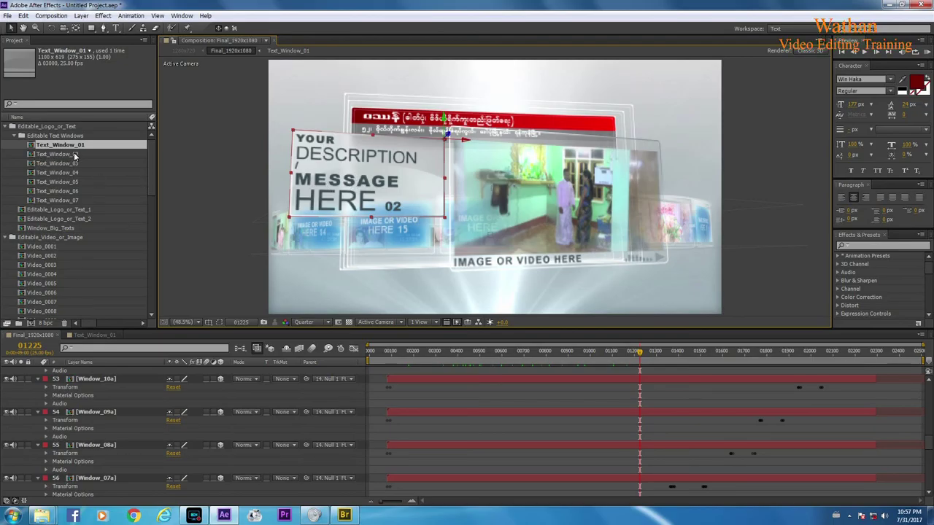
Open Text_Window_02 and delete its placeholder message text layer.
double_click(310, 151)
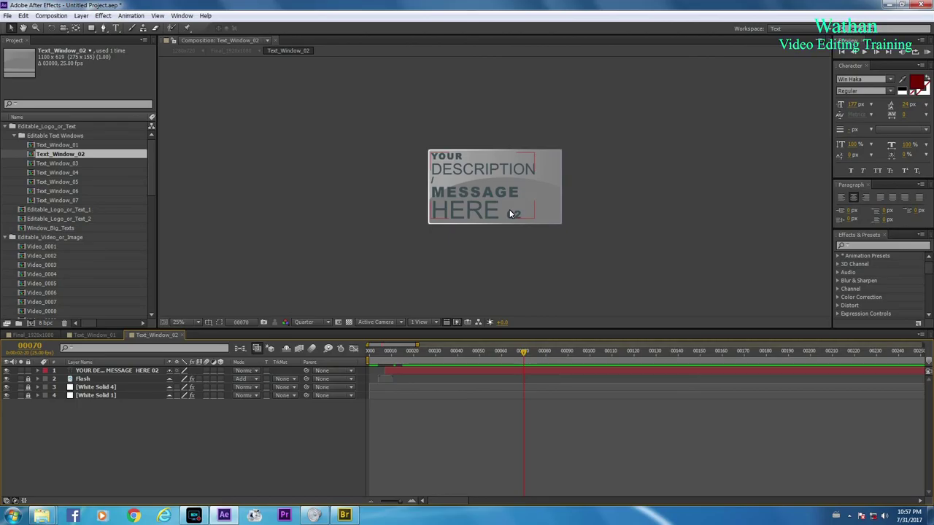
click(468, 173)
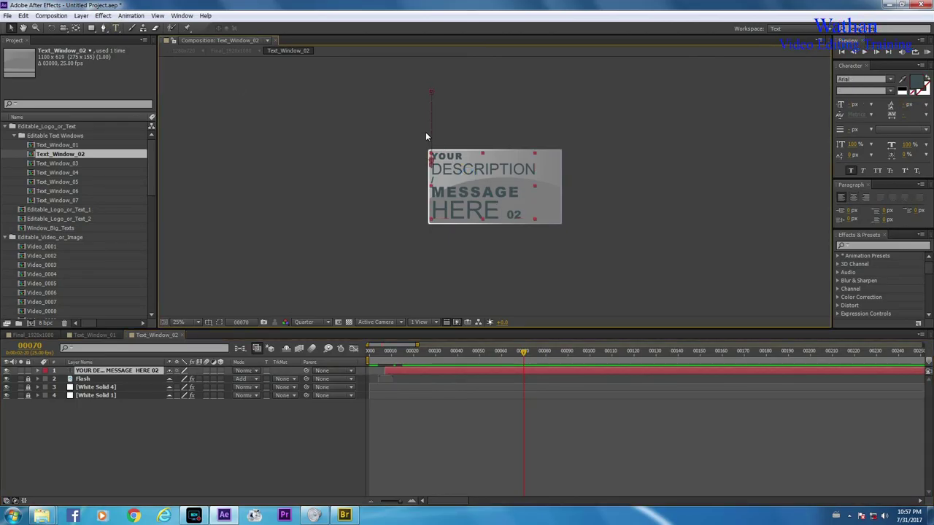
key(Delete)
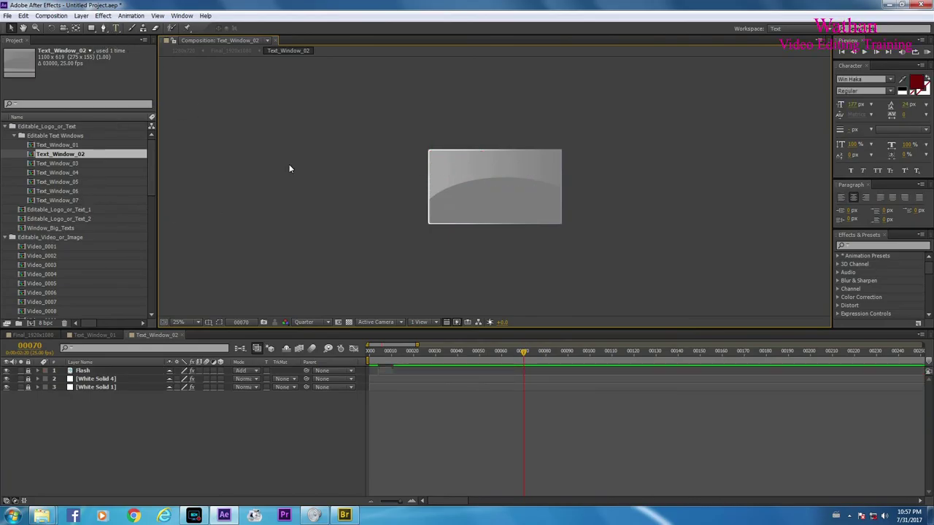
Copy the Burmese title from Text_Window_01 and start a new text layer in Text_Window_02.
click(97, 335)
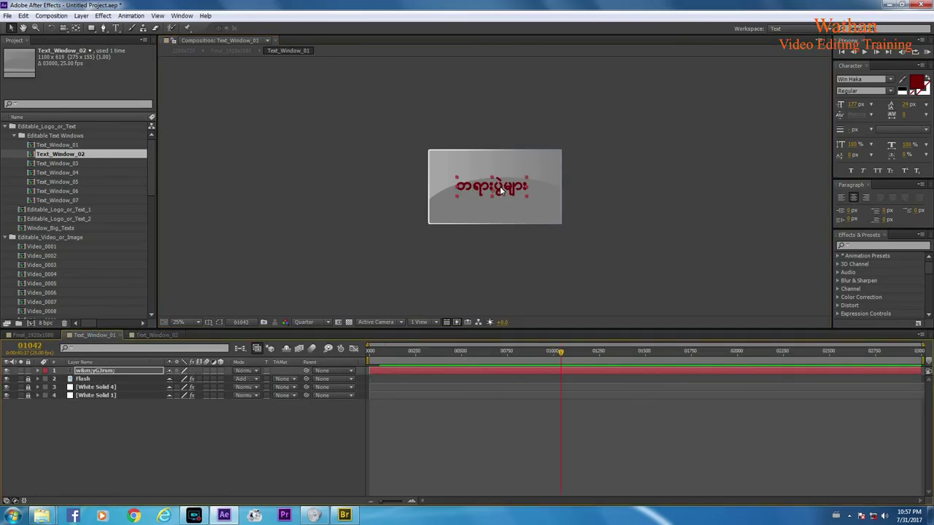
click(116, 29)
drag(459, 189, 526, 191)
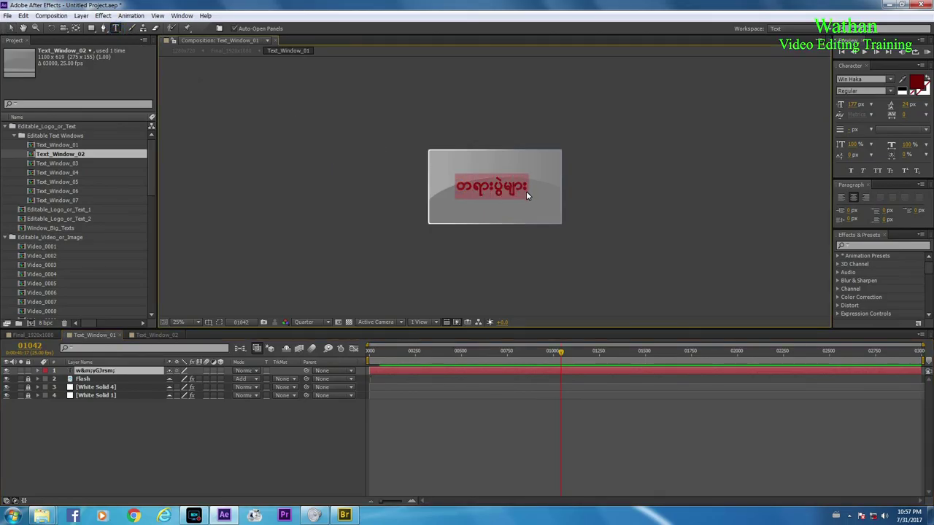
click(167, 336)
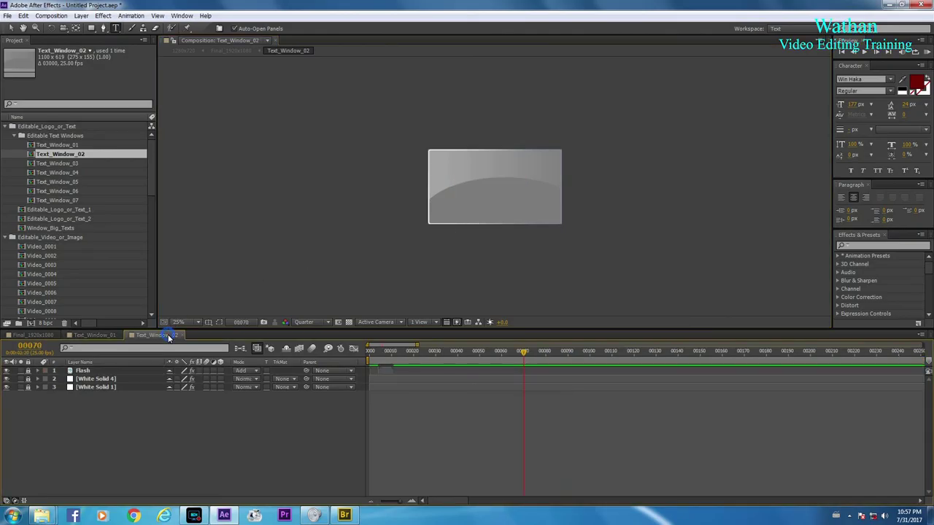
click(451, 188)
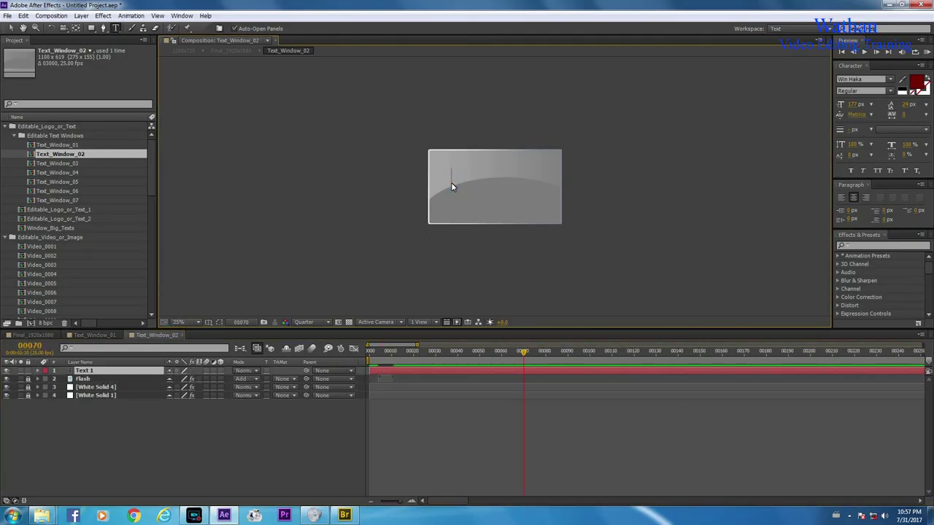
Paste the Burmese text, centre it in the window, and replace it with the longer Burmese message.
key(ctrl+v)
click(11, 28)
drag(442, 173, 481, 184)
click(115, 28)
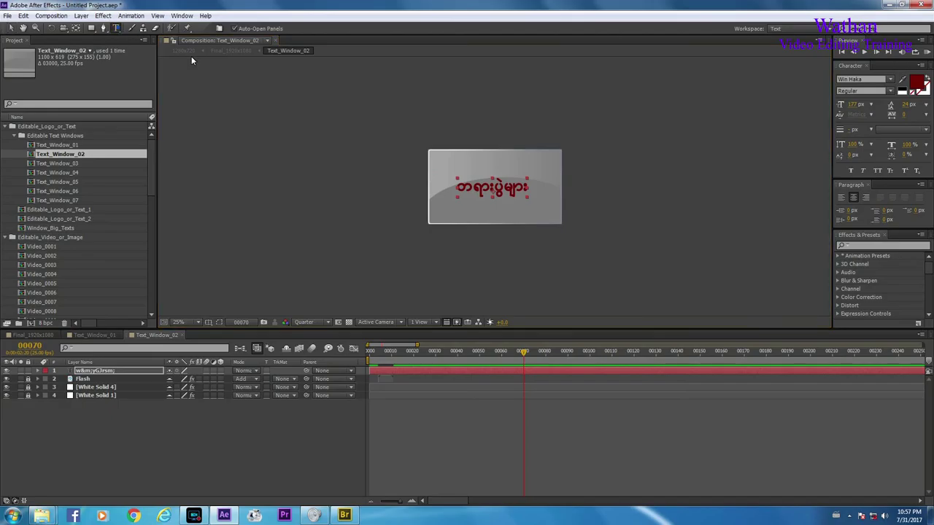
click(469, 191)
drag(455, 190, 528, 191)
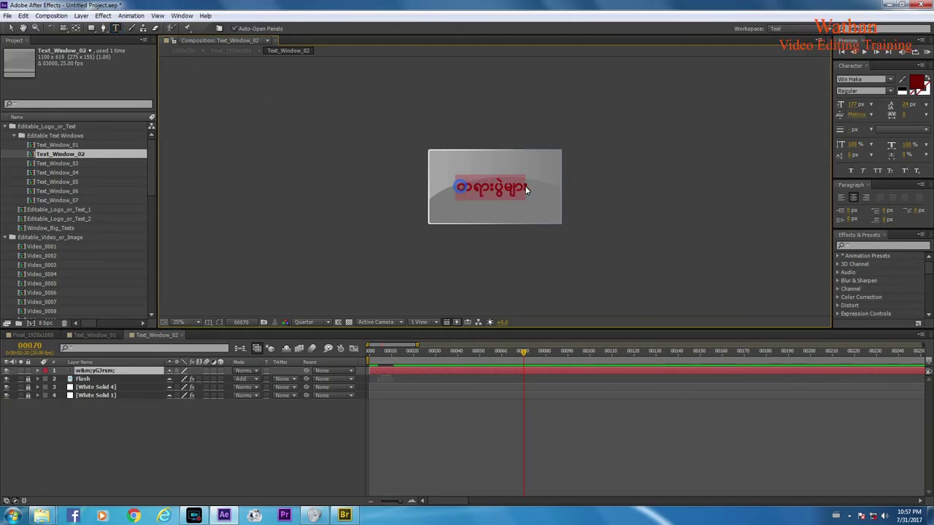
key(ctrl+v)
Set leading to about 60, centre-align both lines, reposition the block, and return to the start.
mouse_move(436, 193)
mouse_down()
mouse_move(543, 193)
mouse_move(443, 182)
mouse_up()
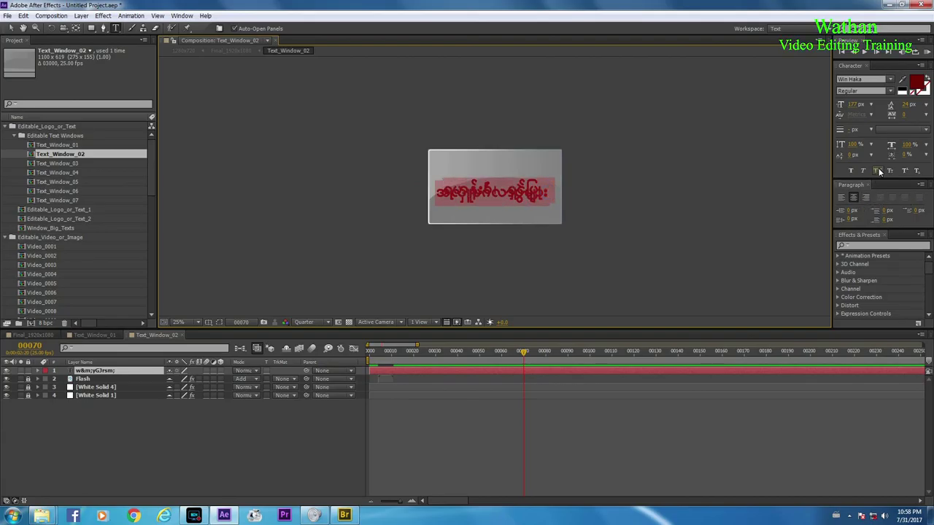
click(906, 104)
text(60)
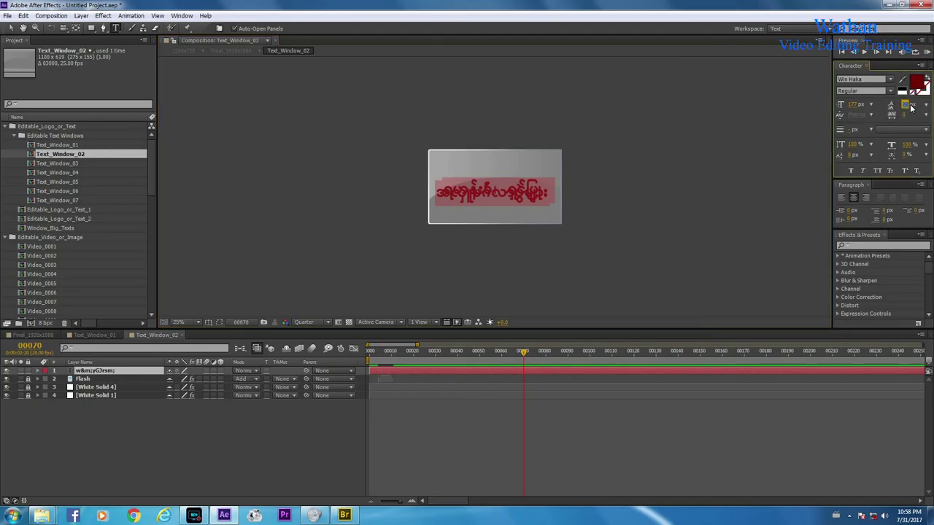
key(Return)
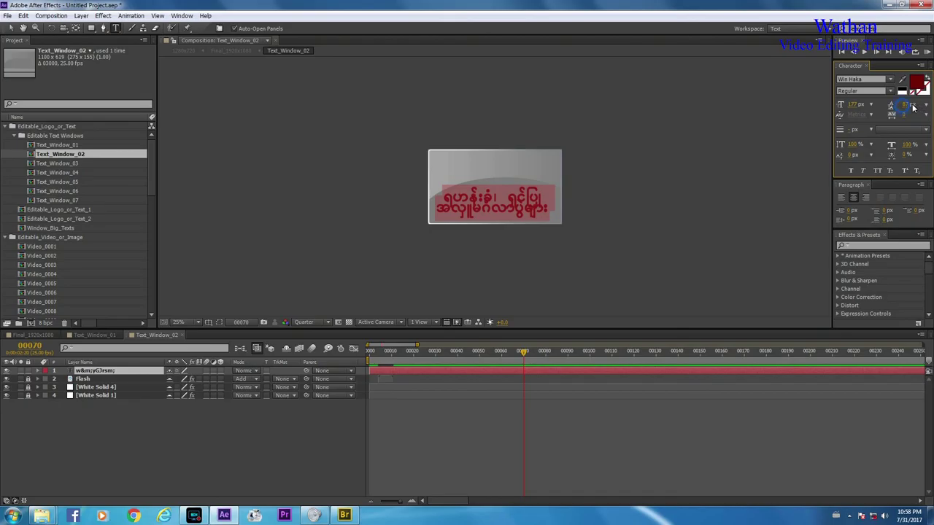
drag(906, 107, 916, 109)
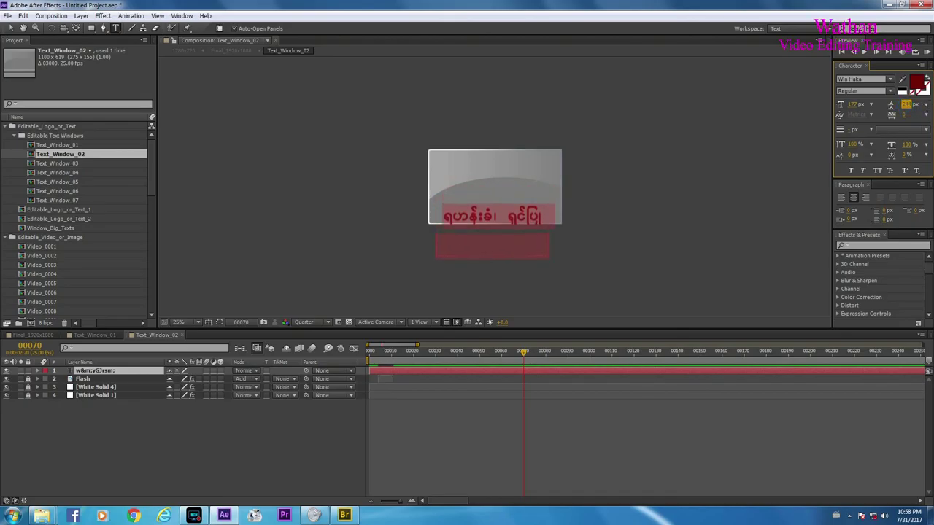
click(856, 197)
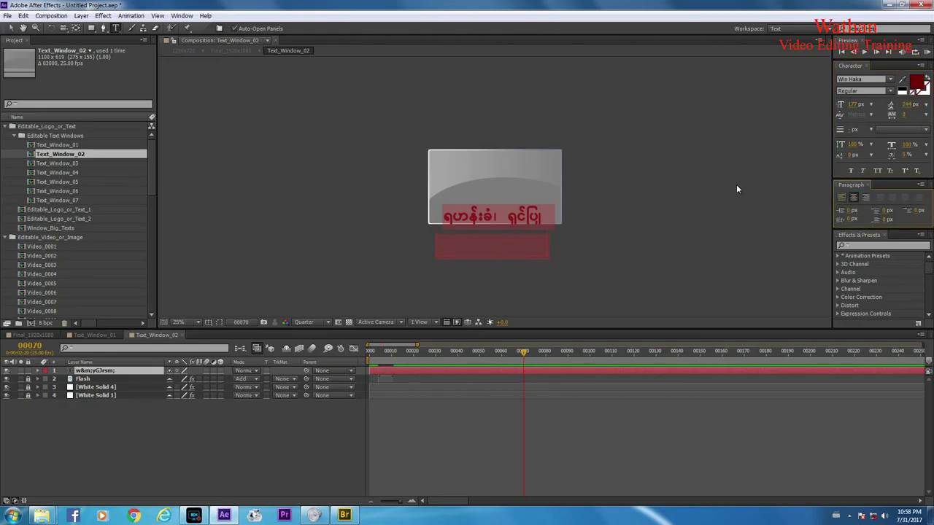
click(11, 27)
drag(458, 175, 465, 181)
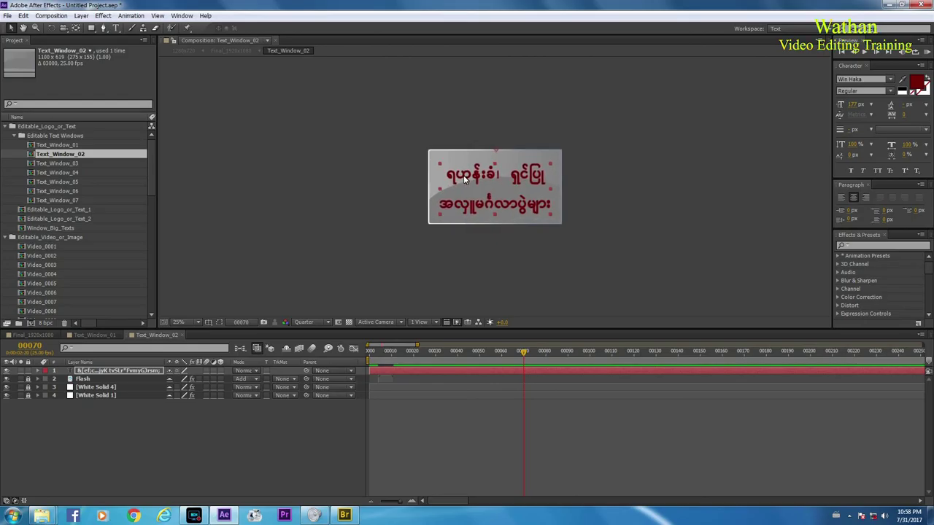
drag(521, 351, 368, 353)
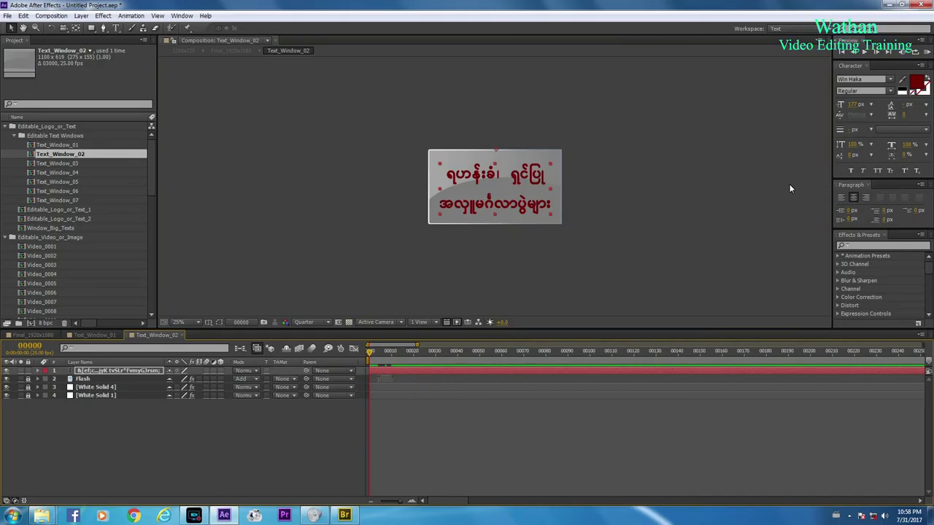
Browse presets in Bridge to Text > Fill and Stroke and apply Stroke Ease Down.ffx to the Burmese text.
right_click(854, 240)
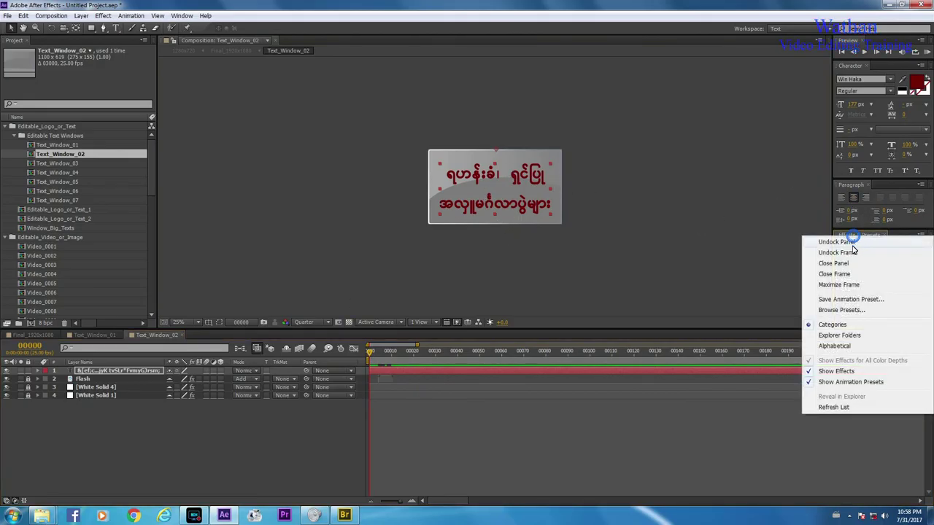
click(831, 311)
double_click(606, 151)
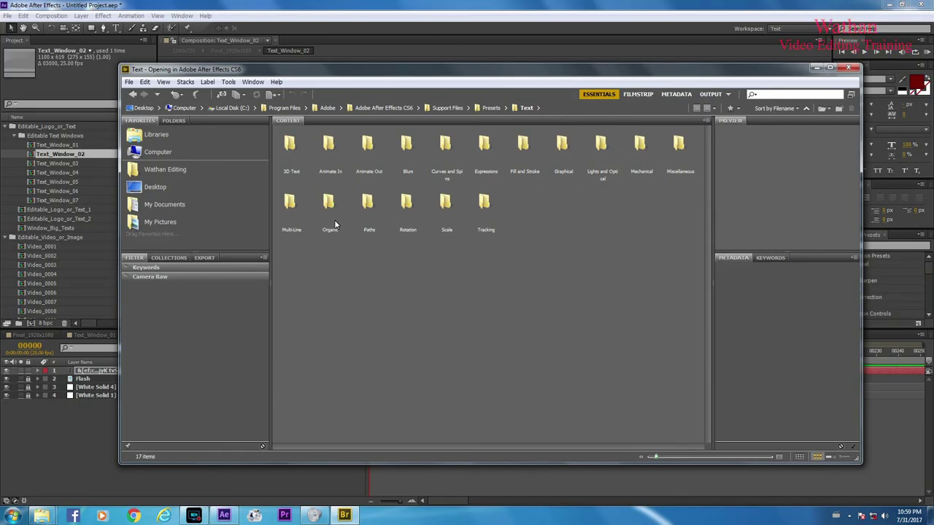
double_click(525, 154)
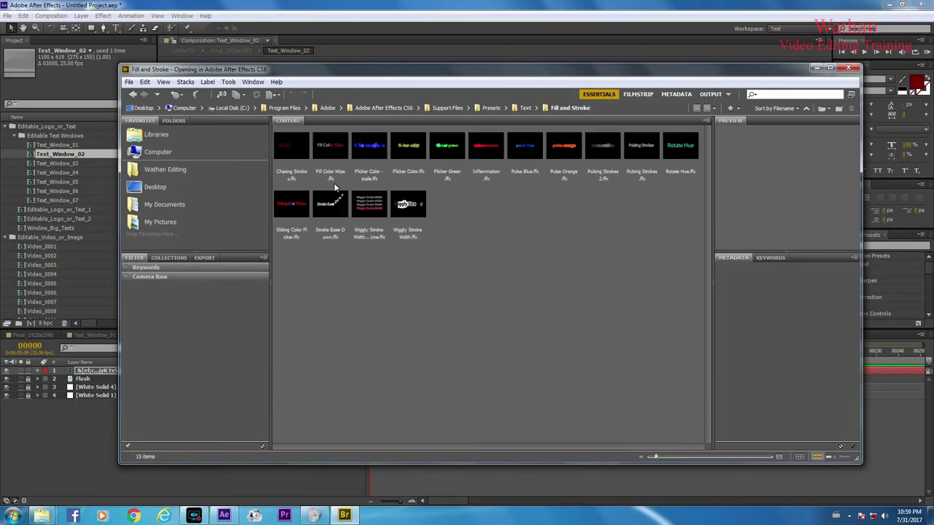
click(323, 199)
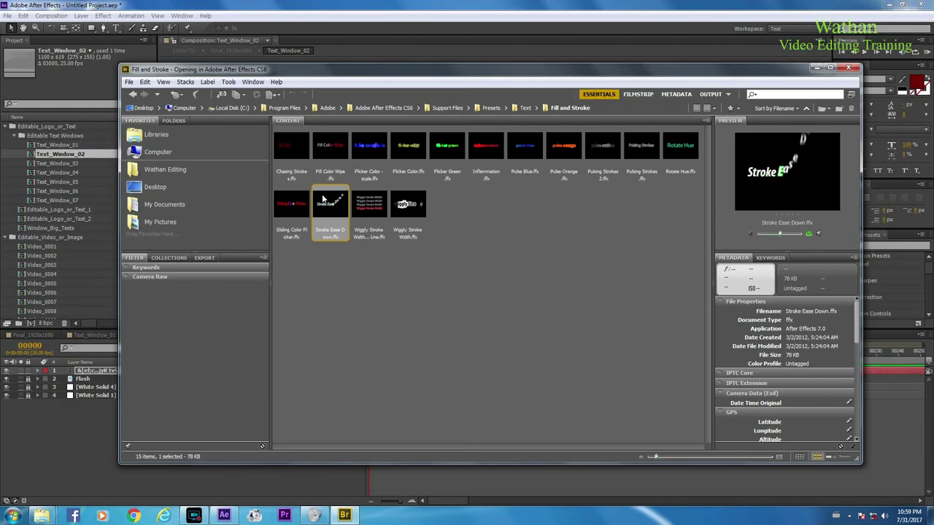
double_click(323, 198)
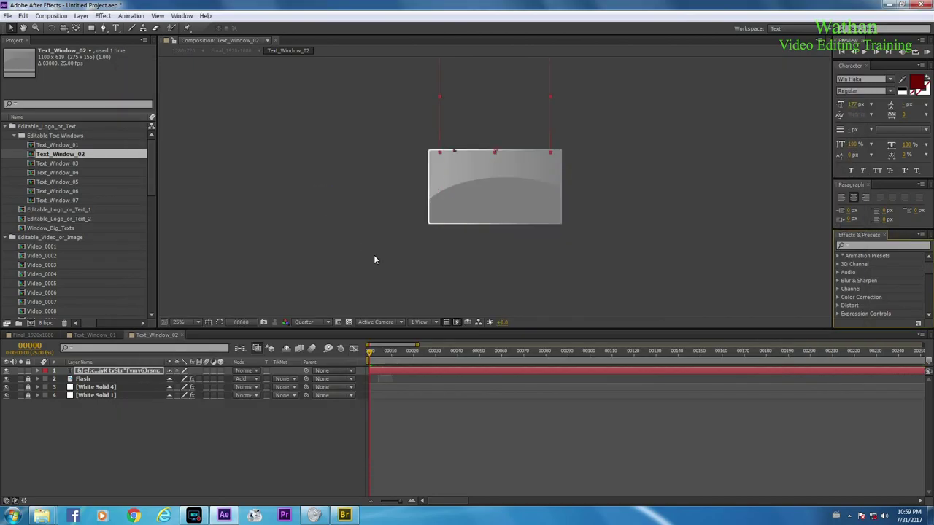
key(space)
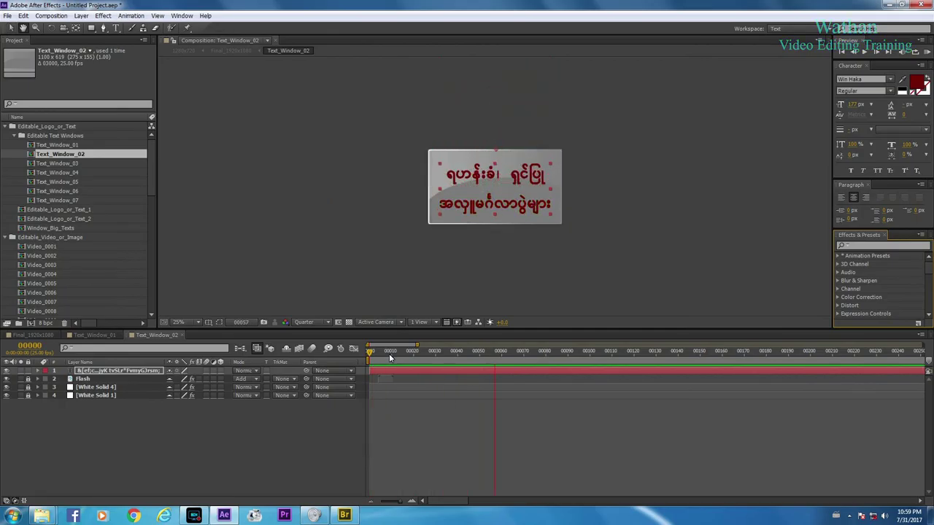
click(508, 353)
drag(508, 353, 369, 353)
key(space)
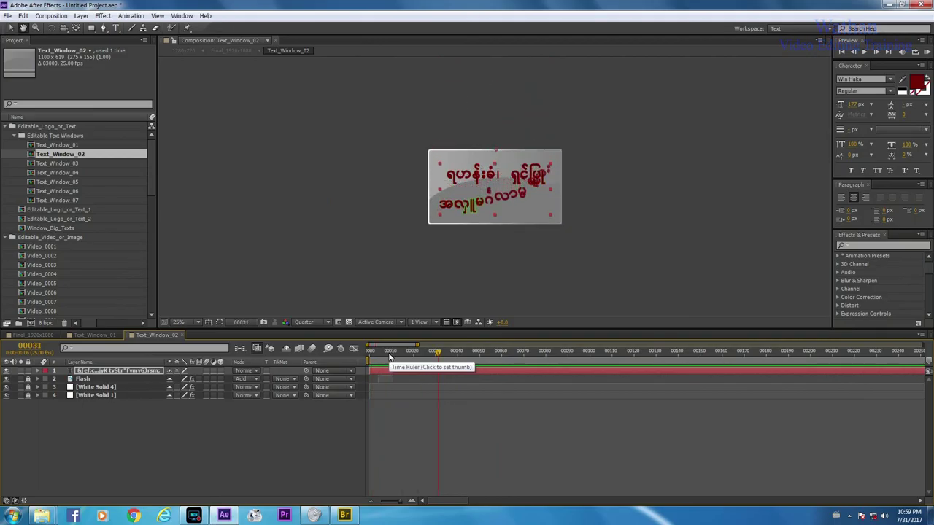
click(379, 351)
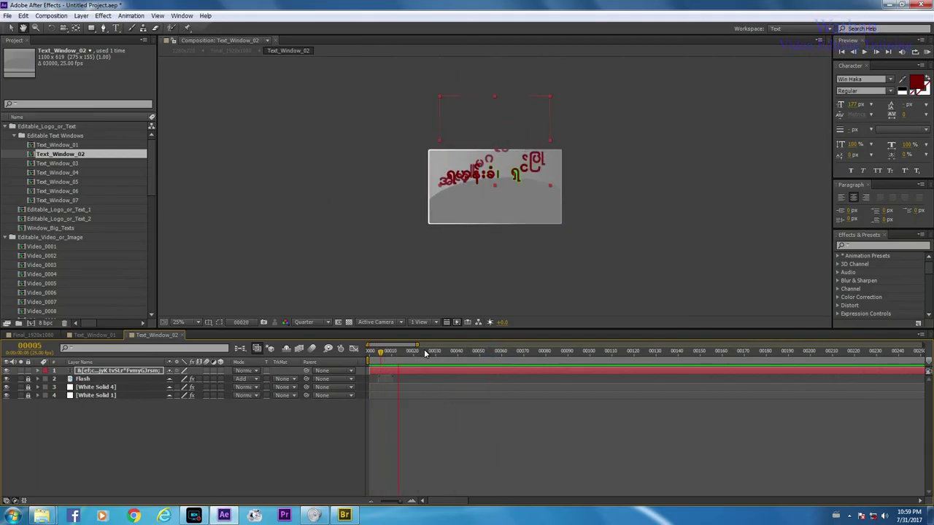